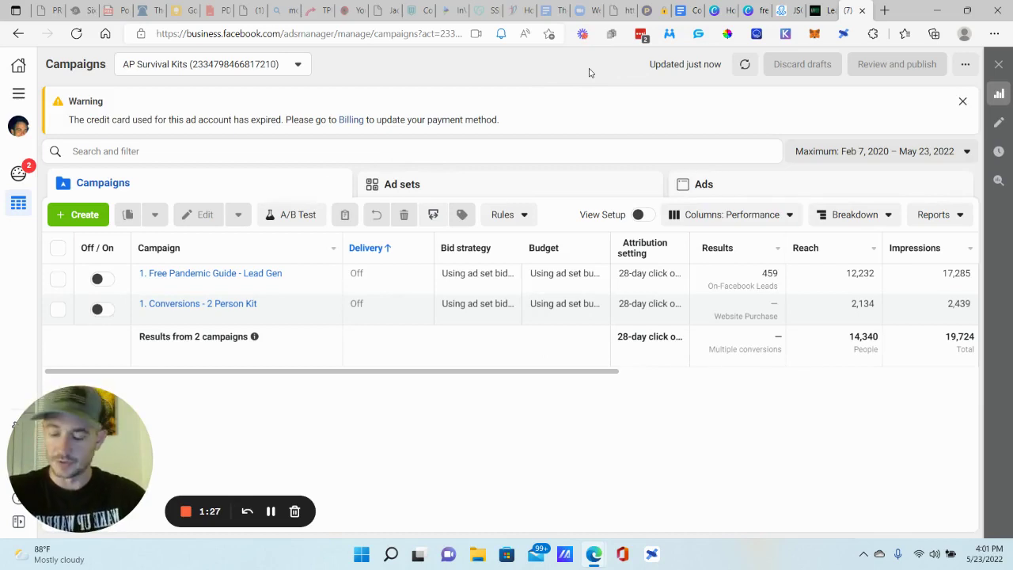
- In a private window, load business.facebook.com, reach the Create Account login page, then close the window
key("ctrl+shift+n")
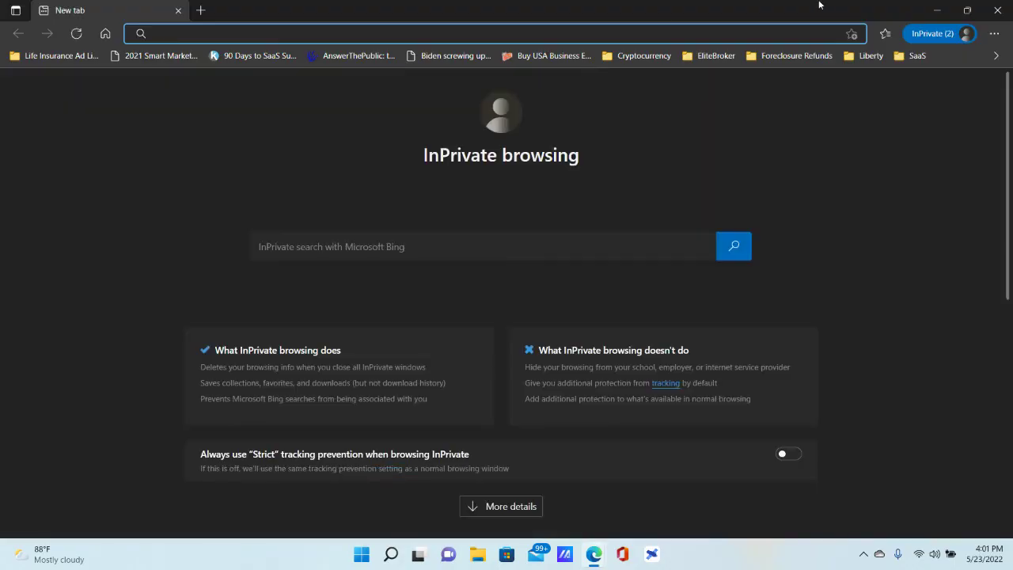
left_click(967, 10)
left_click_drag(681, 39, 582, 56)
type("business.")
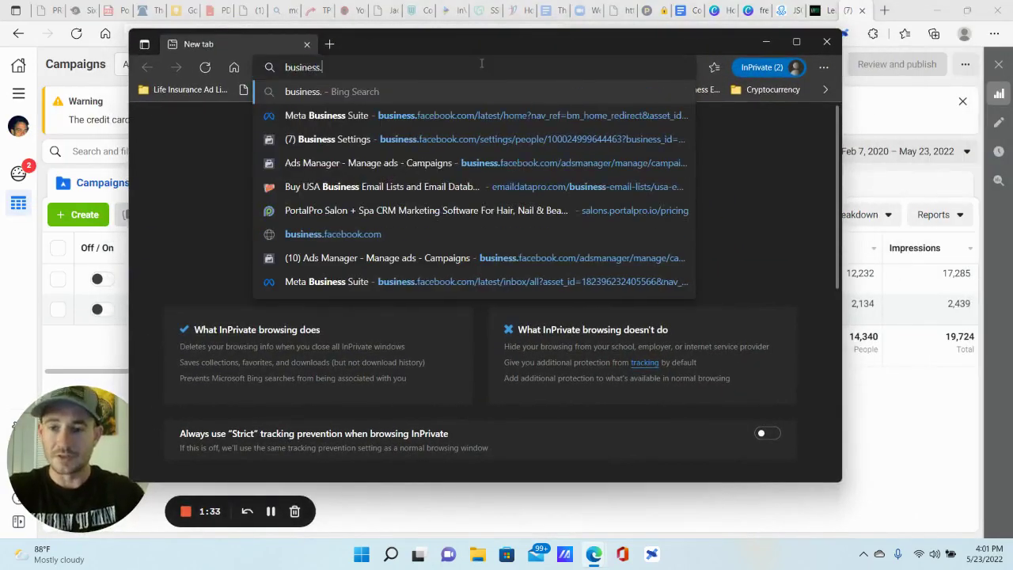
type("facebook.com")
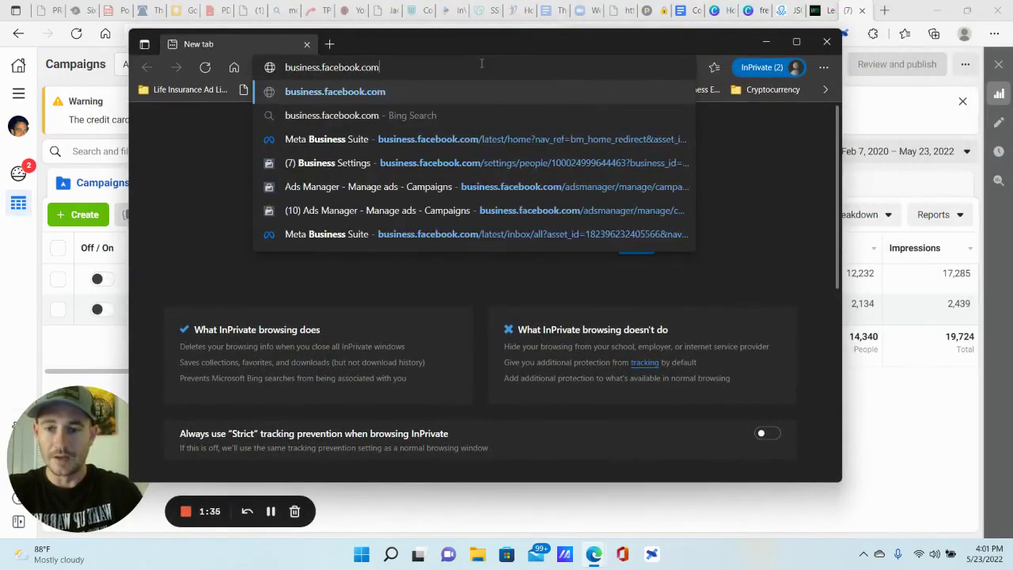
key("Return")
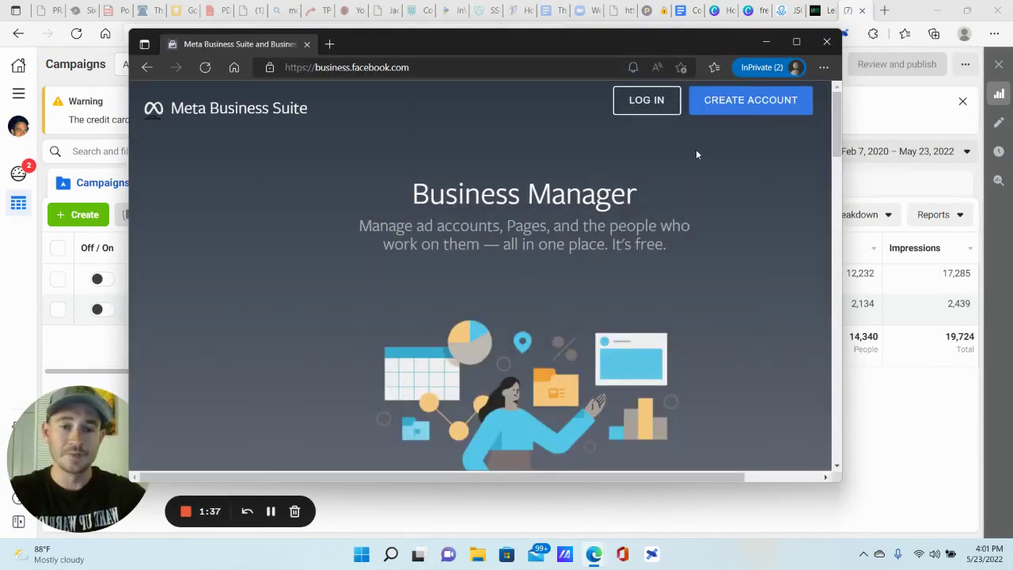
left_click(758, 100)
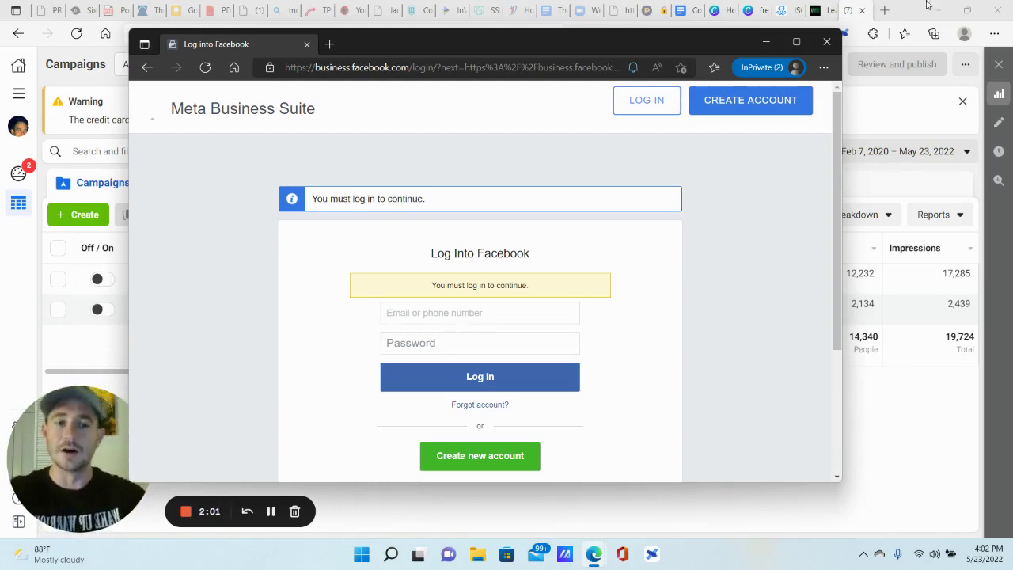
left_click(826, 41)
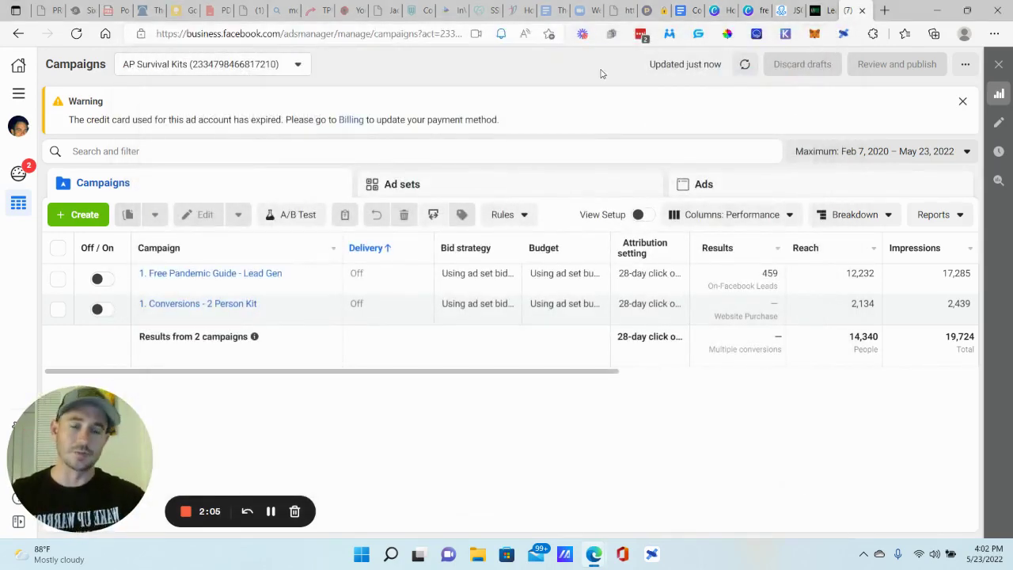
- Open Business settings from All tools to view the People page and the admin's assigned Pages
left_click(18, 94)
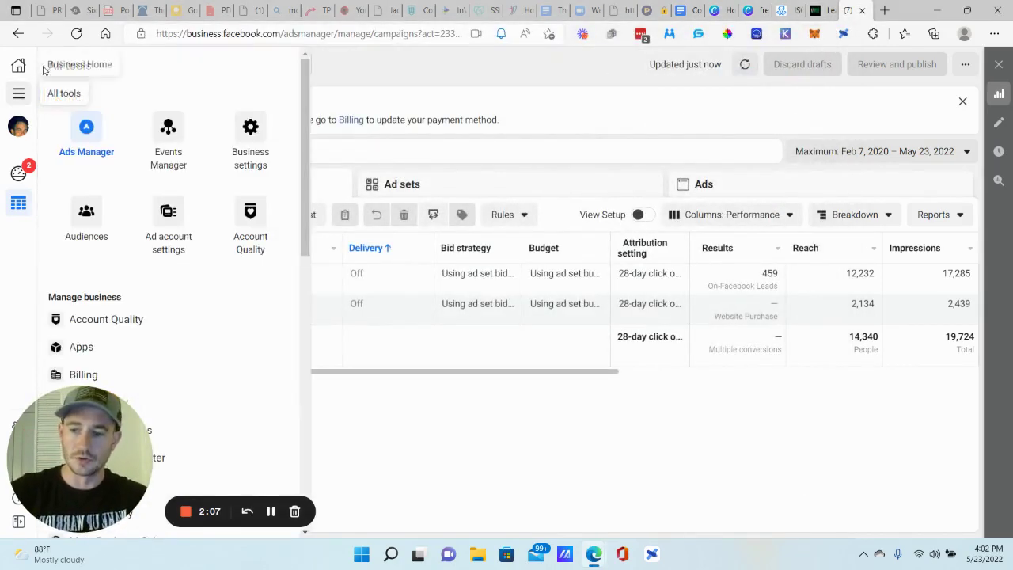
left_click(242, 132)
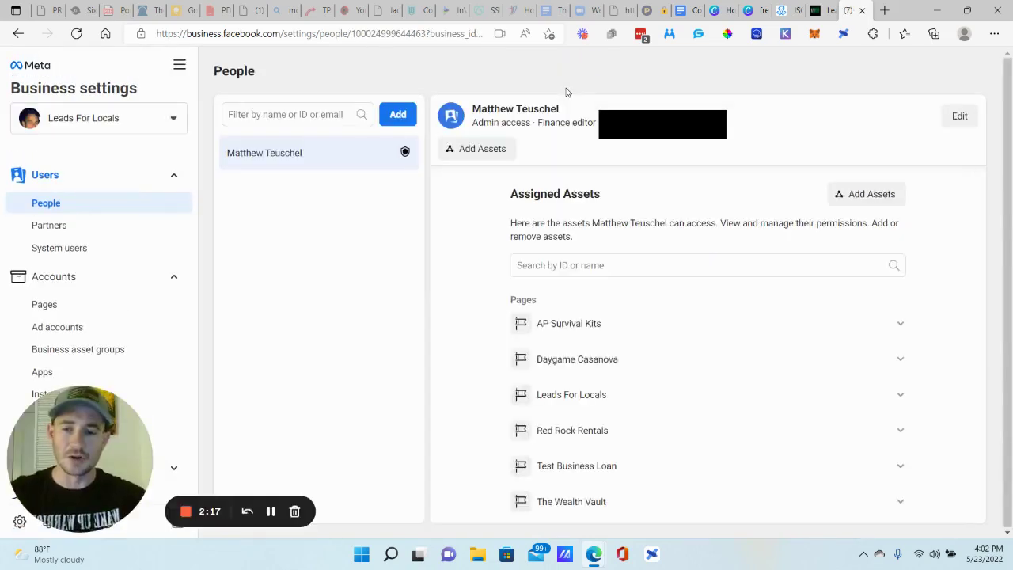
left_click_drag(103, 427, 413, 343)
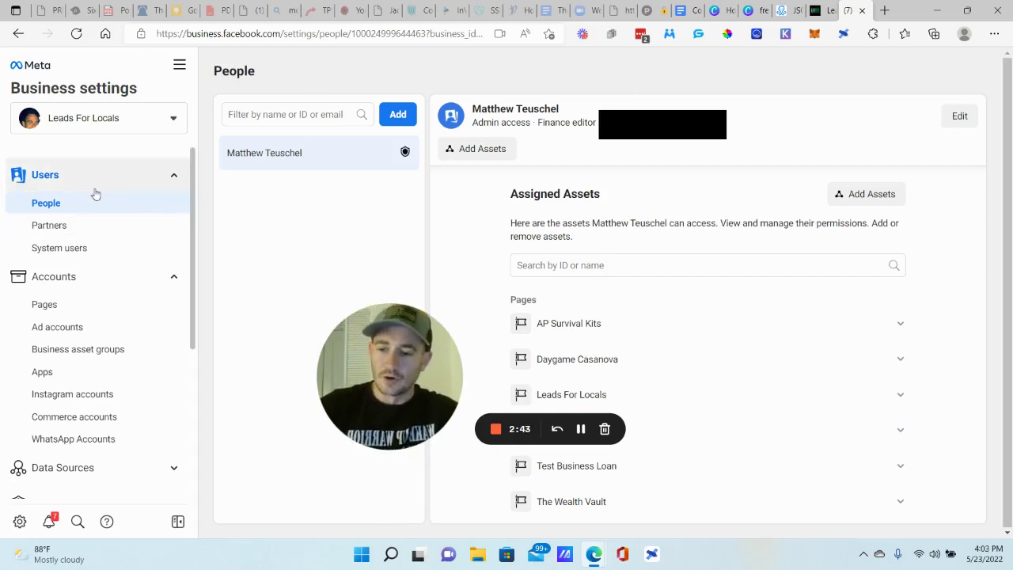
- Open Brand Safety > Domains to list the four verified domains, including elitebrokercrm.com
scroll(99, 194, "down", 3)
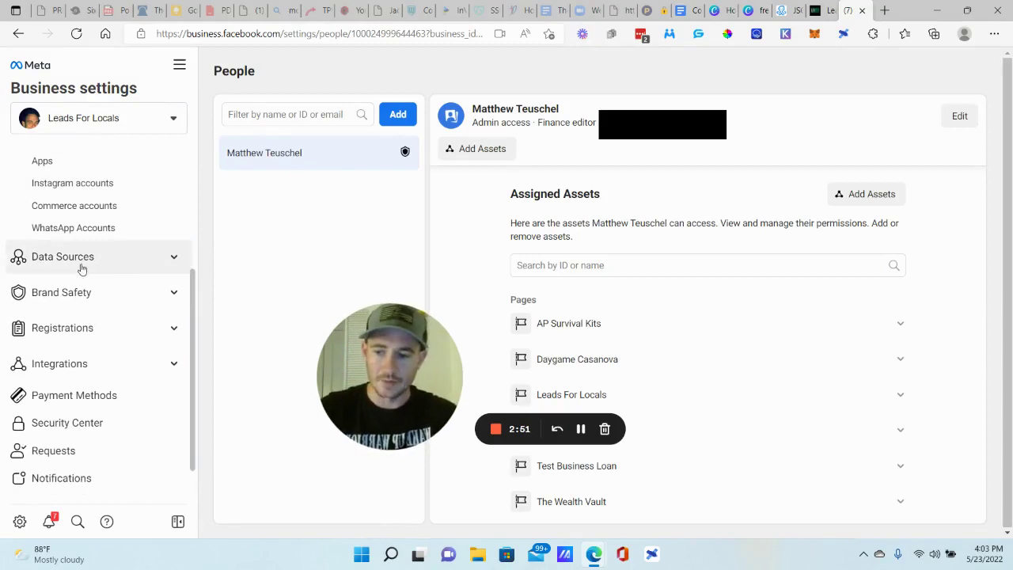
scroll(57, 266, "down", 1)
left_click(69, 209)
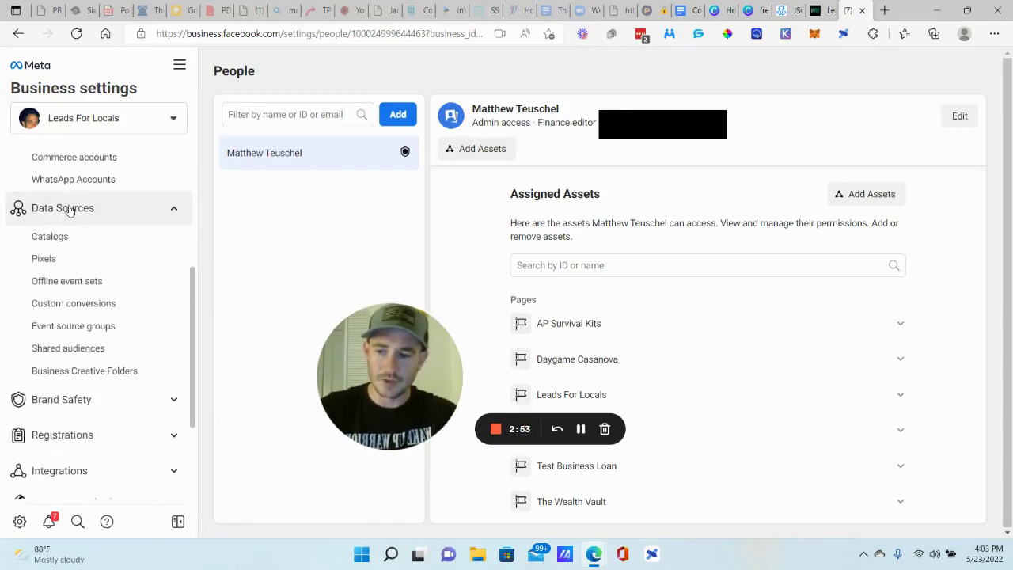
left_click(70, 208)
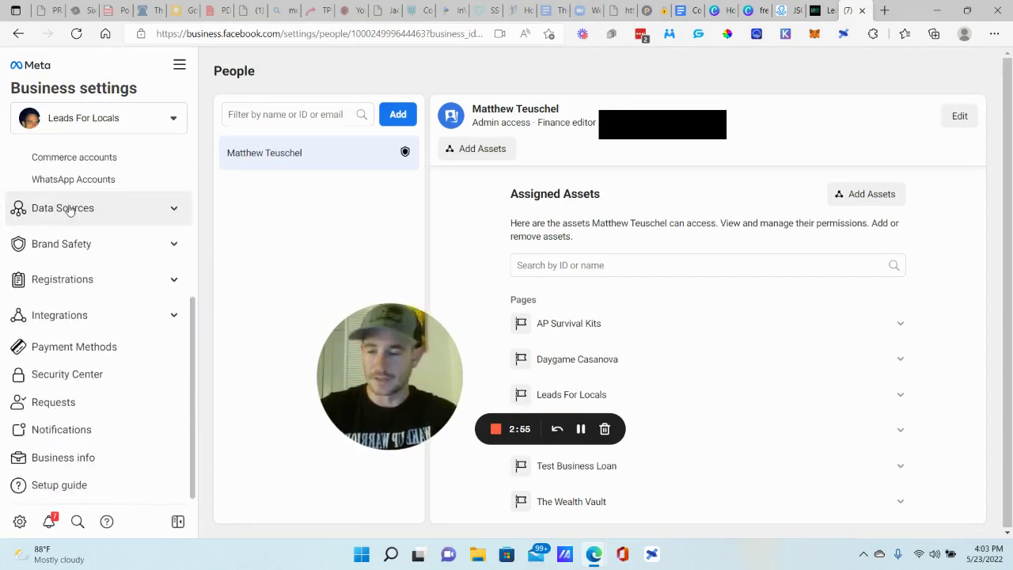
left_click(58, 246)
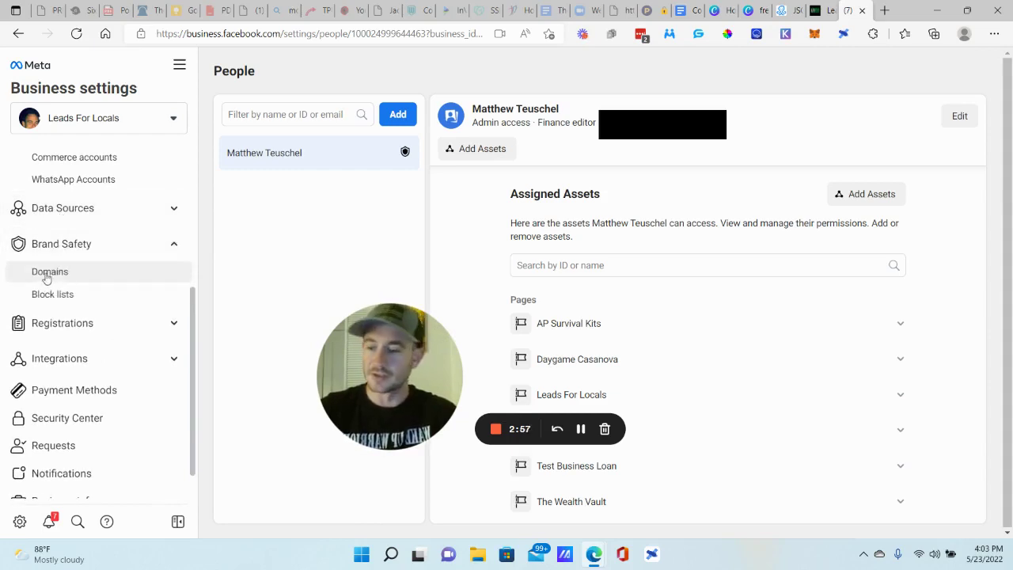
left_click(47, 276)
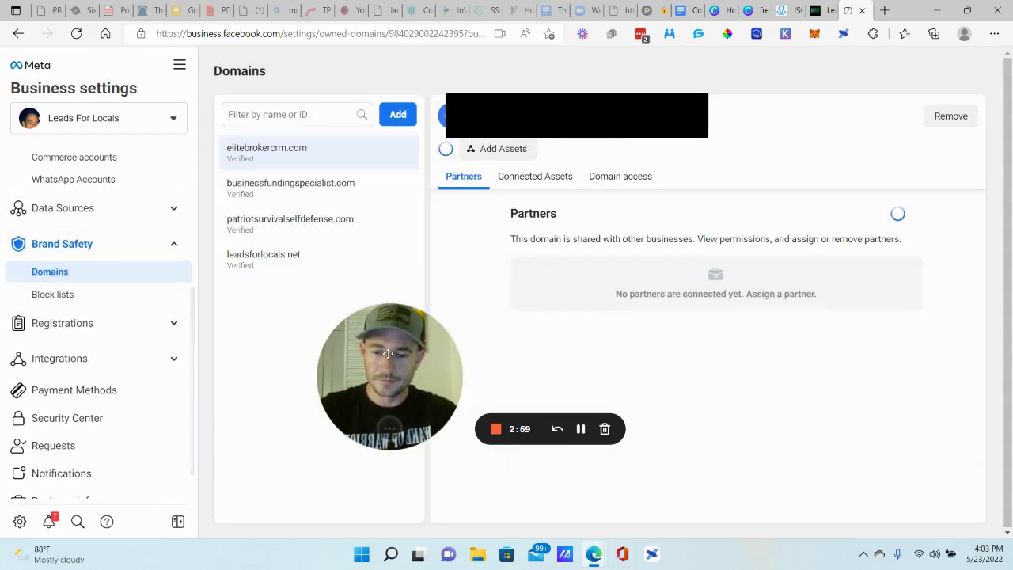
left_click_drag(364, 352, 125, 390)
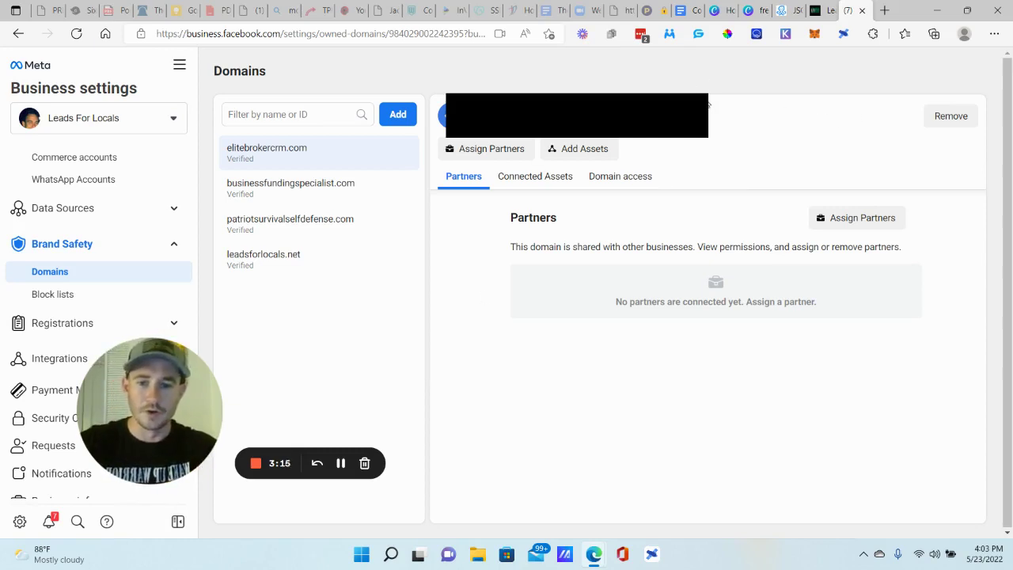
- Add testtest.com as a new domain
left_click(398, 114)
left_click(529, 255)
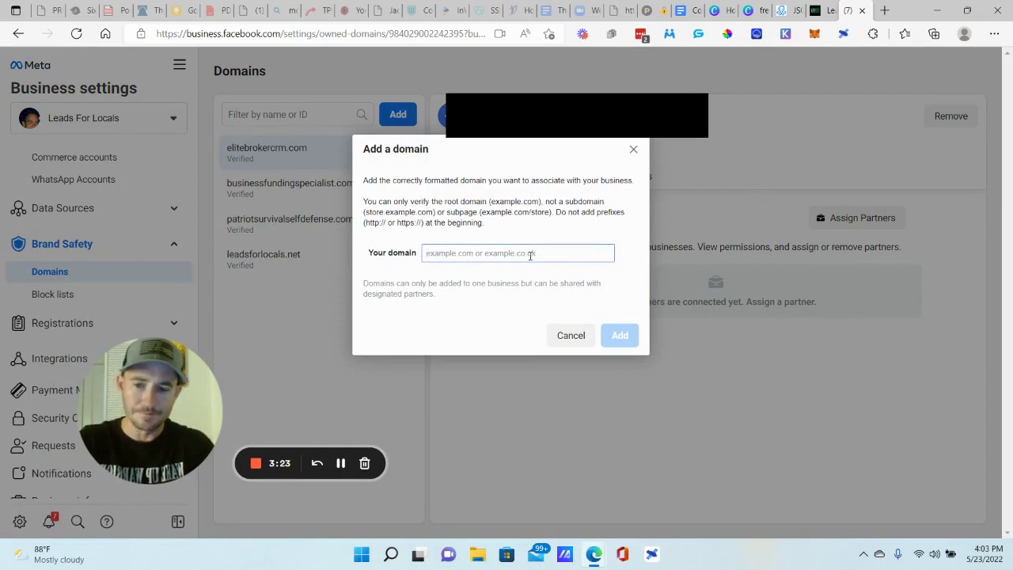
type("test")
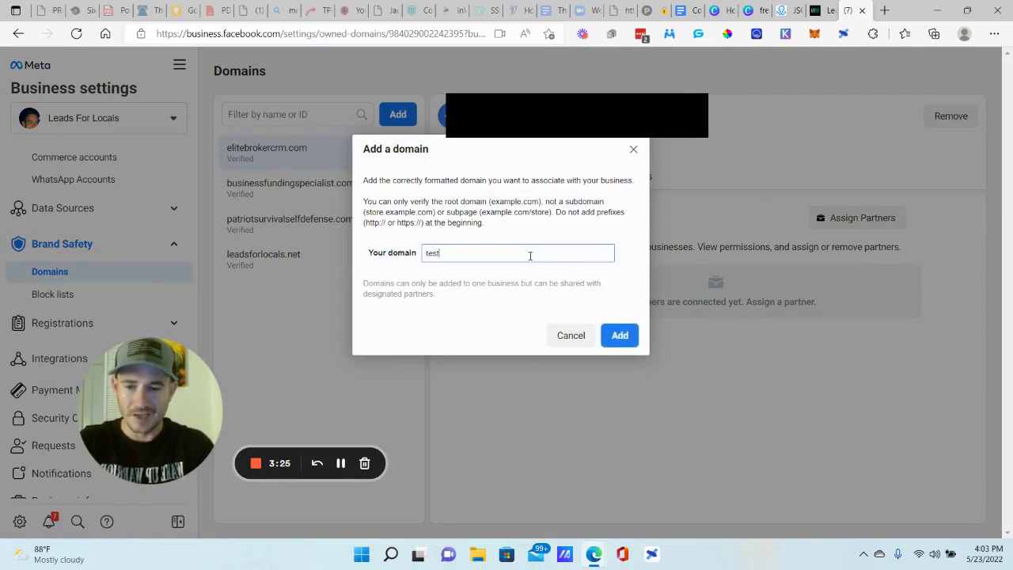
type("test.com")
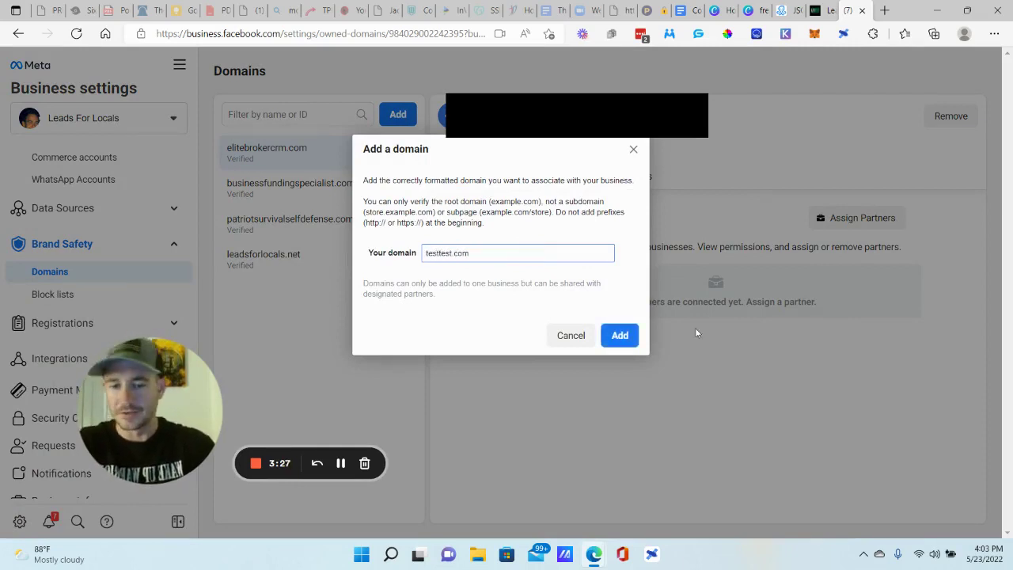
left_click(635, 338)
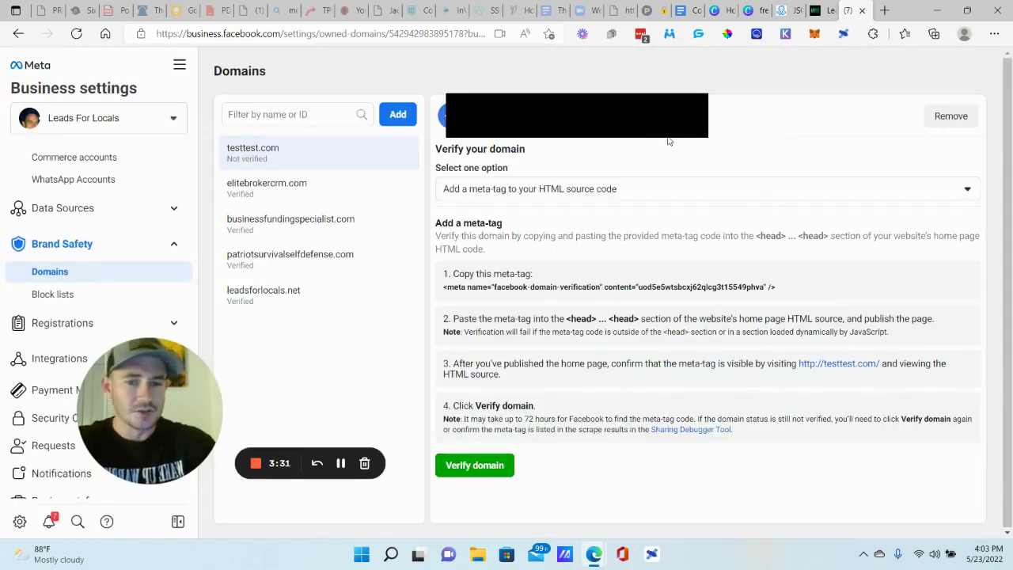
- Choose 'Update the DNS TXT record' verification and copy the TXT record
left_click(481, 190)
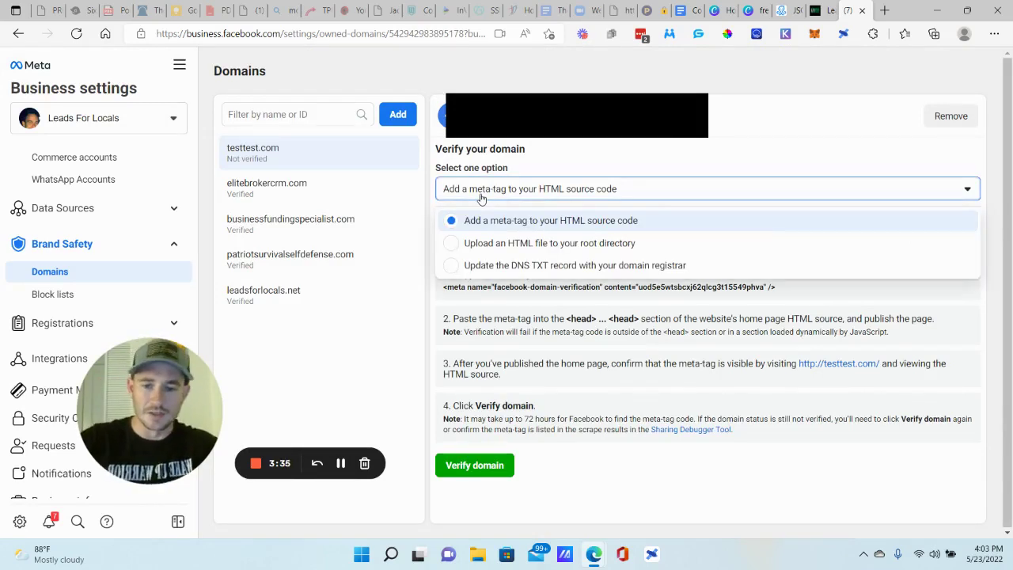
left_click(487, 268)
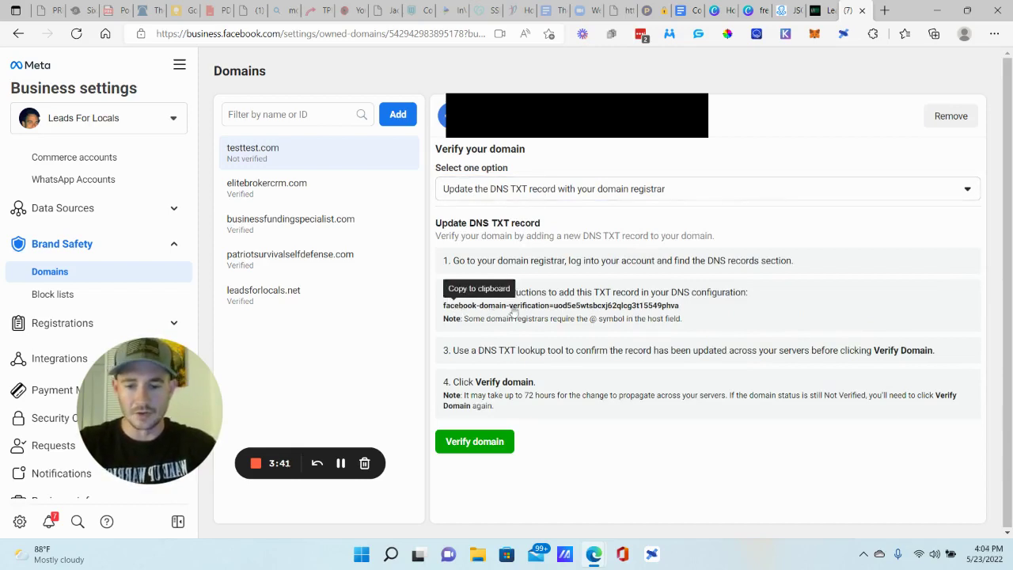
left_click(550, 305)
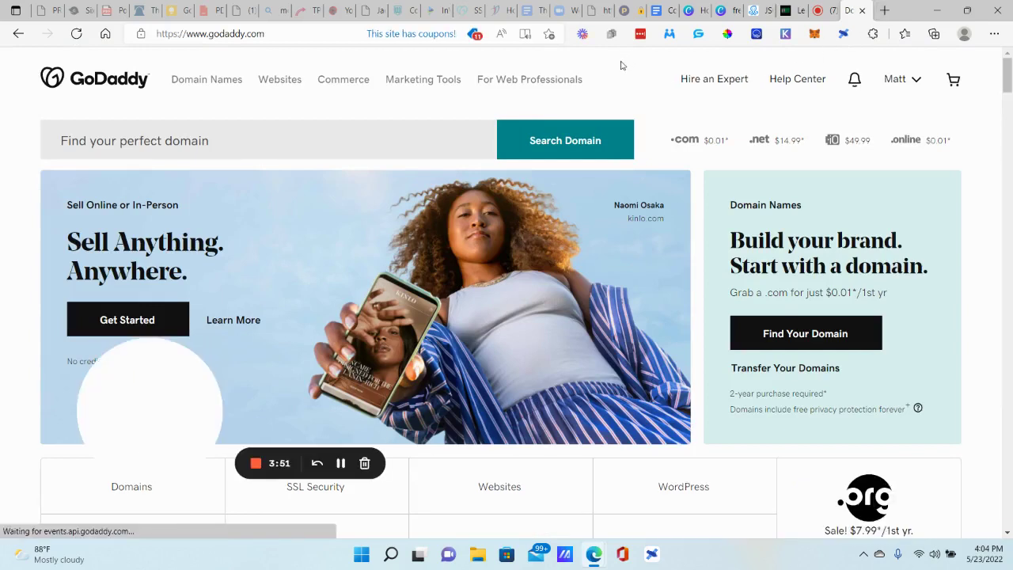
- Go to GoDaddy My Products and open DNS management for leadsforlocals.net
left_click(918, 80)
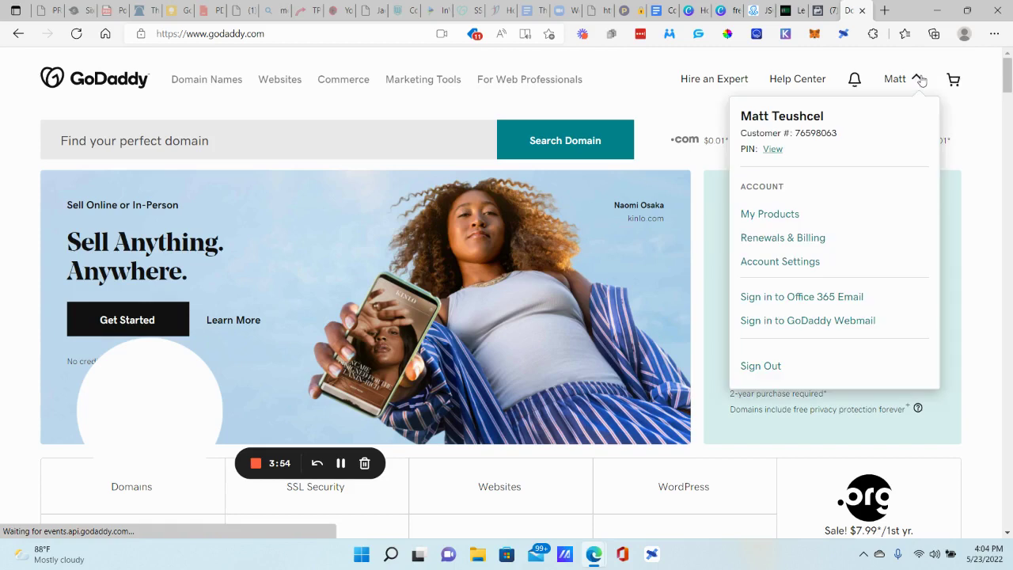
left_click(784, 218)
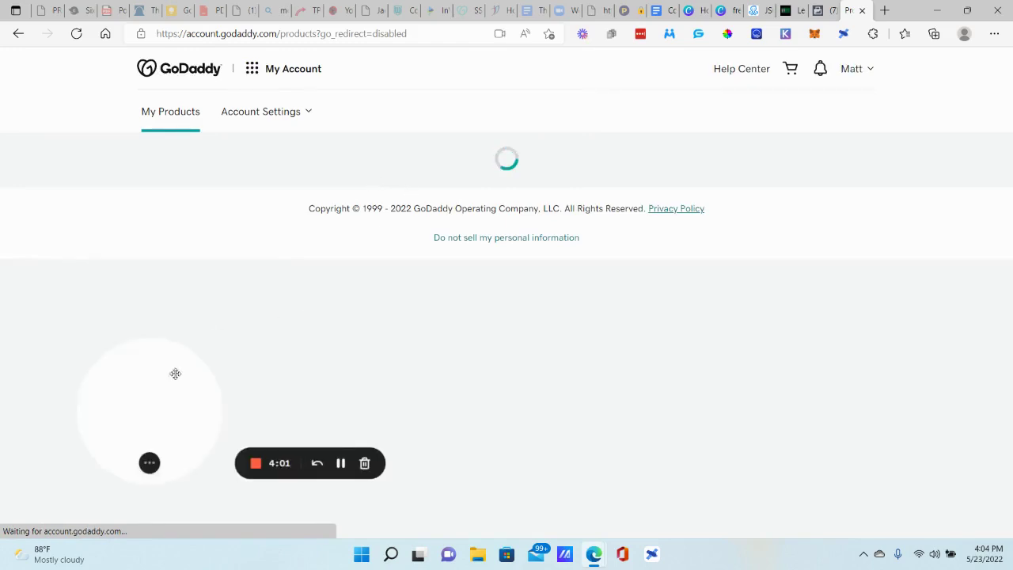
scroll(590, 220, "down", 12)
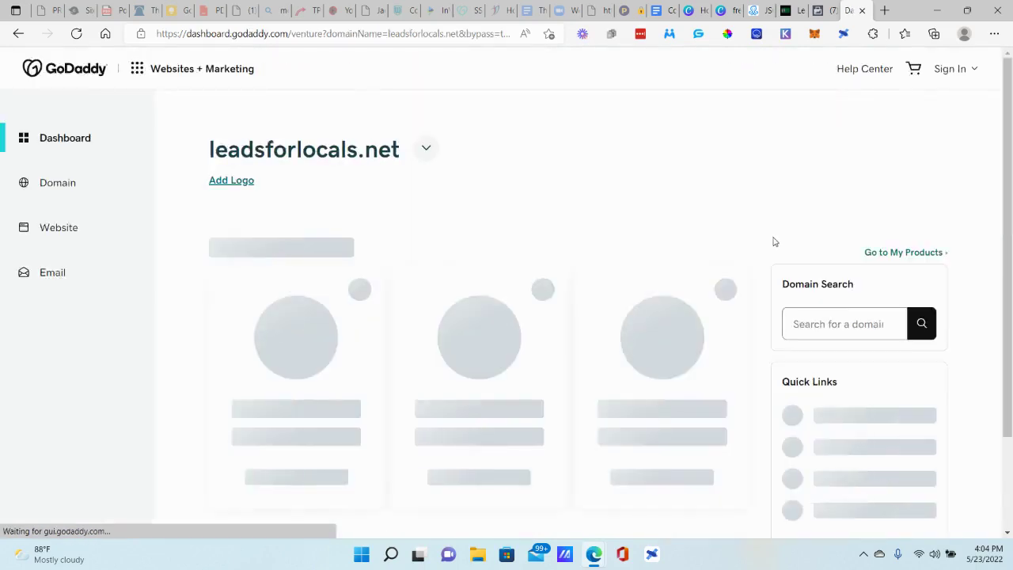
scroll(775, 241, "down", 2)
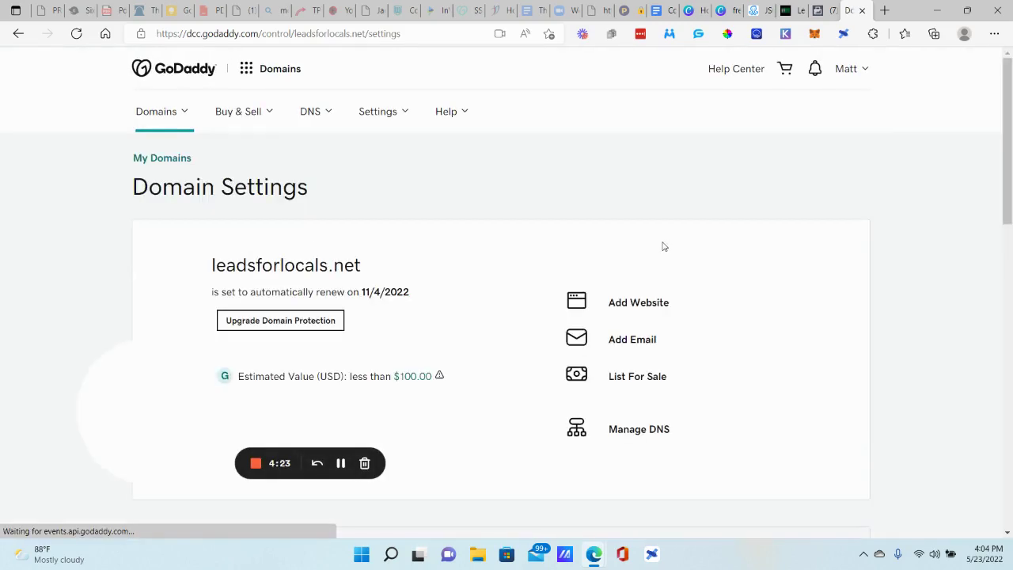
scroll(667, 245, "down", 2)
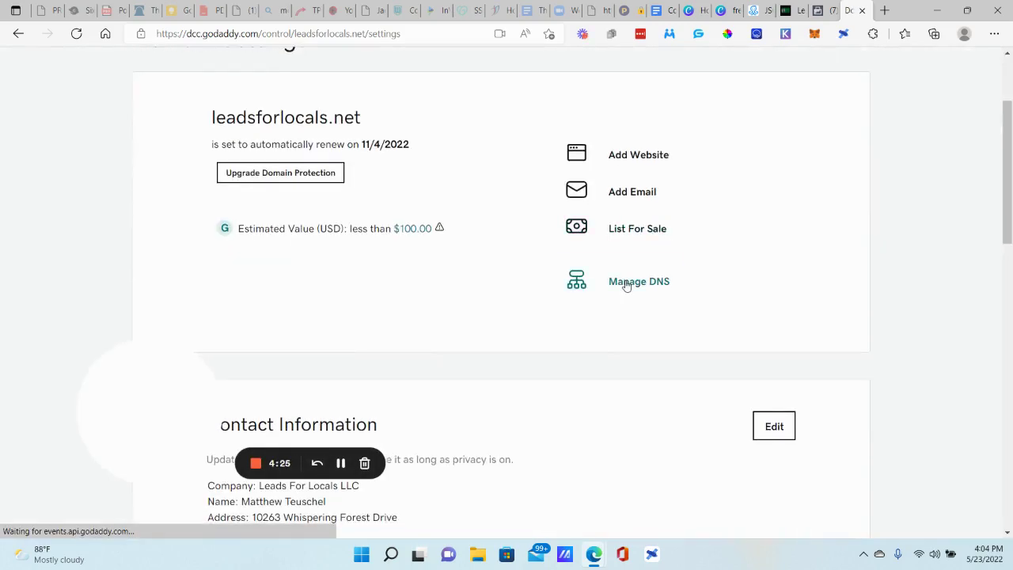
left_click(625, 284)
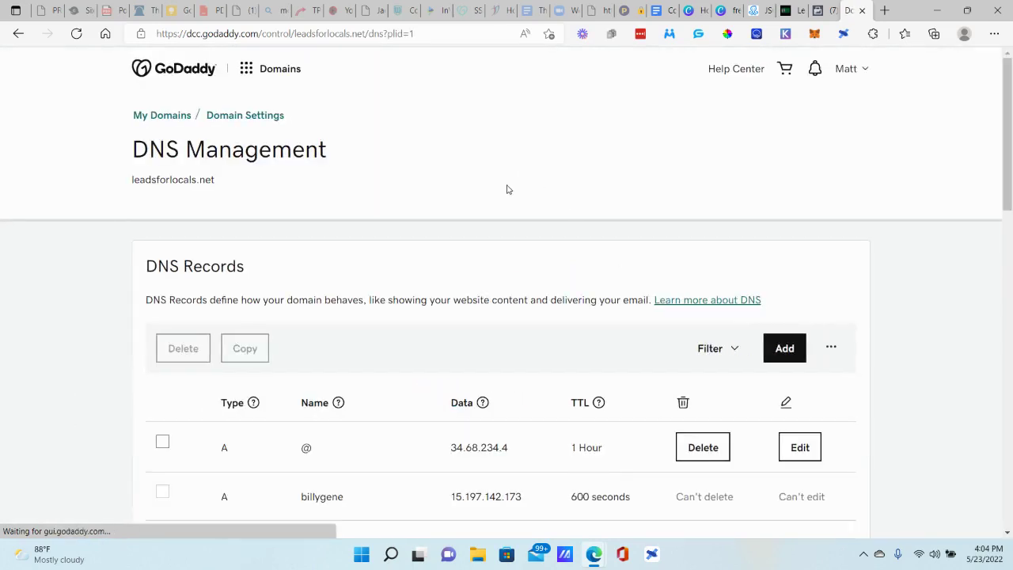
- Add a new DNS record for leadsforlocals.net with type TXT
scroll(504, 190, "down", 3)
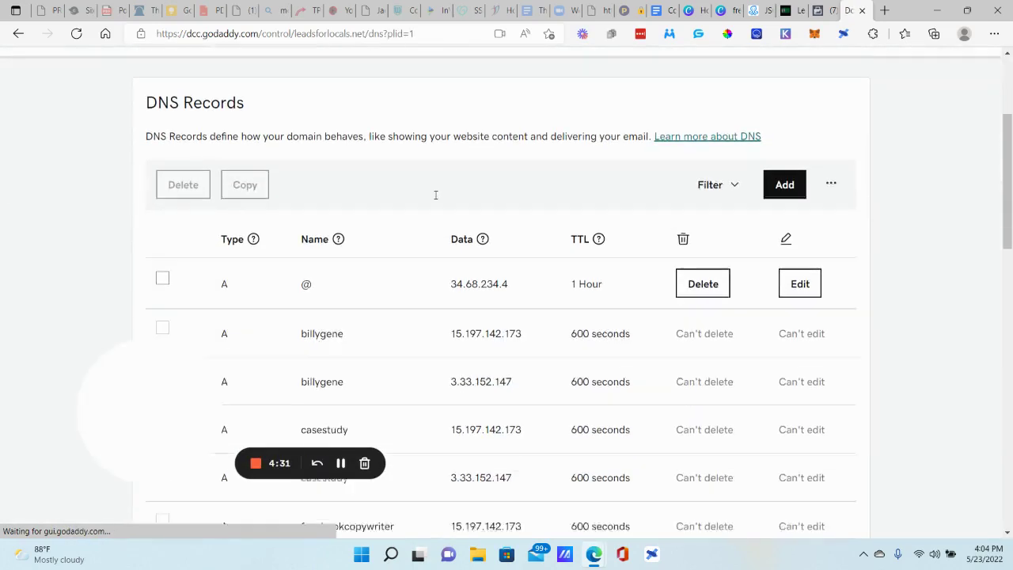
left_click(782, 179)
left_click(226, 280)
scroll(222, 238, "down", 2)
left_click(175, 276)
- Set the TXT record name to @ and paste the Facebook verification value, then return to Facebook
left_click(334, 132)
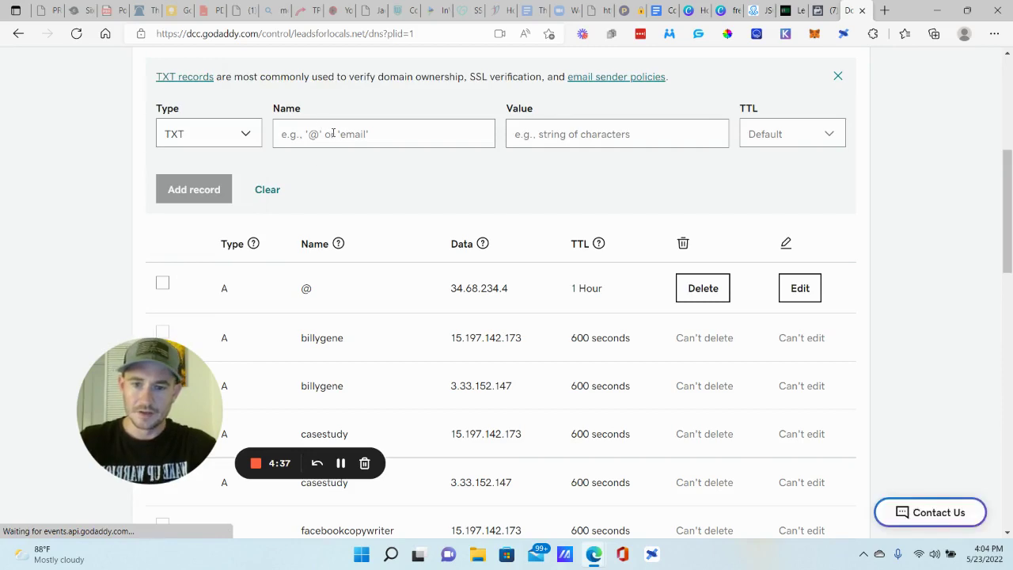
left_click(327, 133)
type("@")
left_click(343, 105)
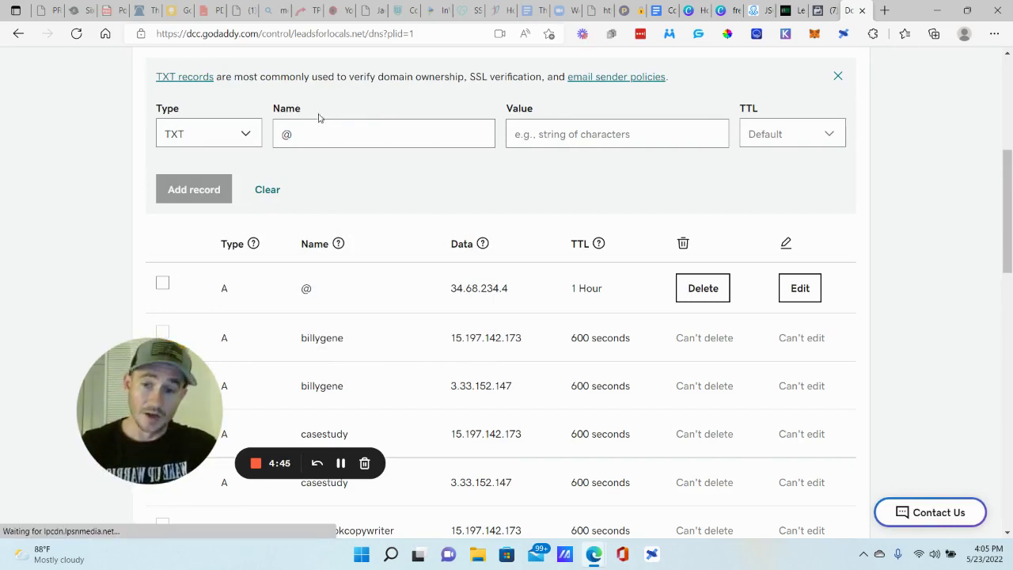
left_click(555, 132)
key("ctrl+v")
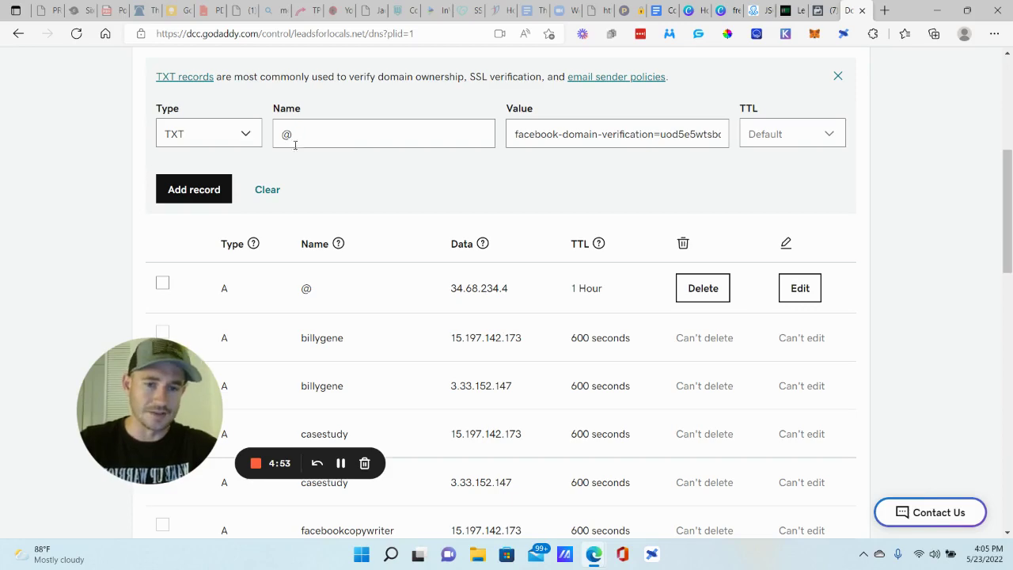
left_click(767, 133)
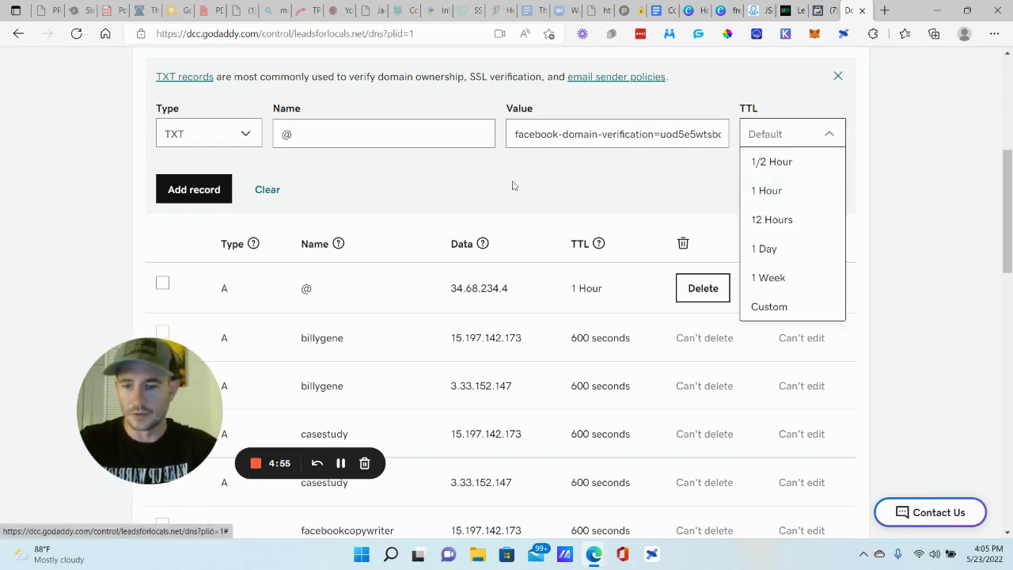
left_click(815, 9)
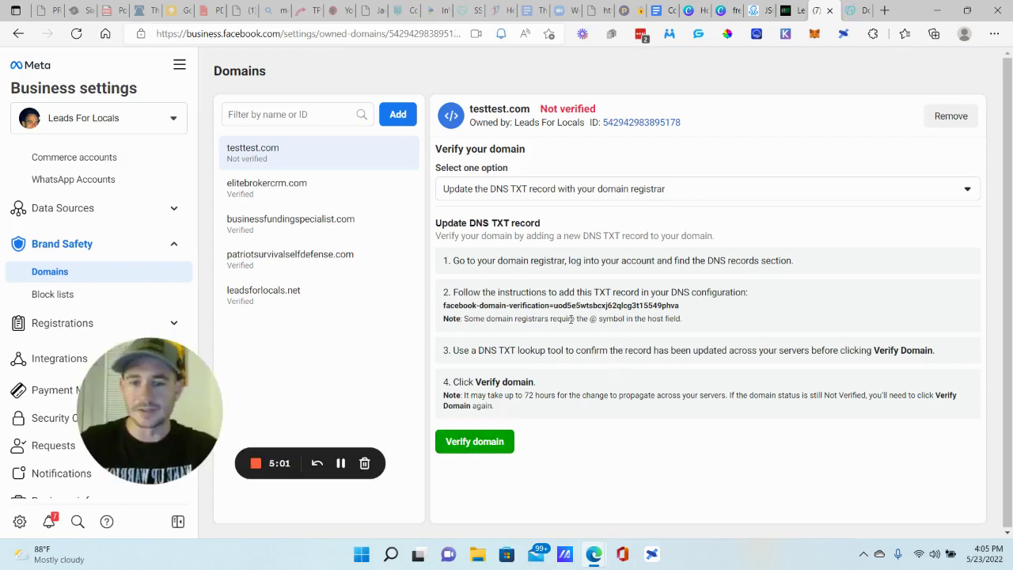
- Reload Domains and set testtest.com to verify via 'Update the DNS TXT record'
left_click(80, 35)
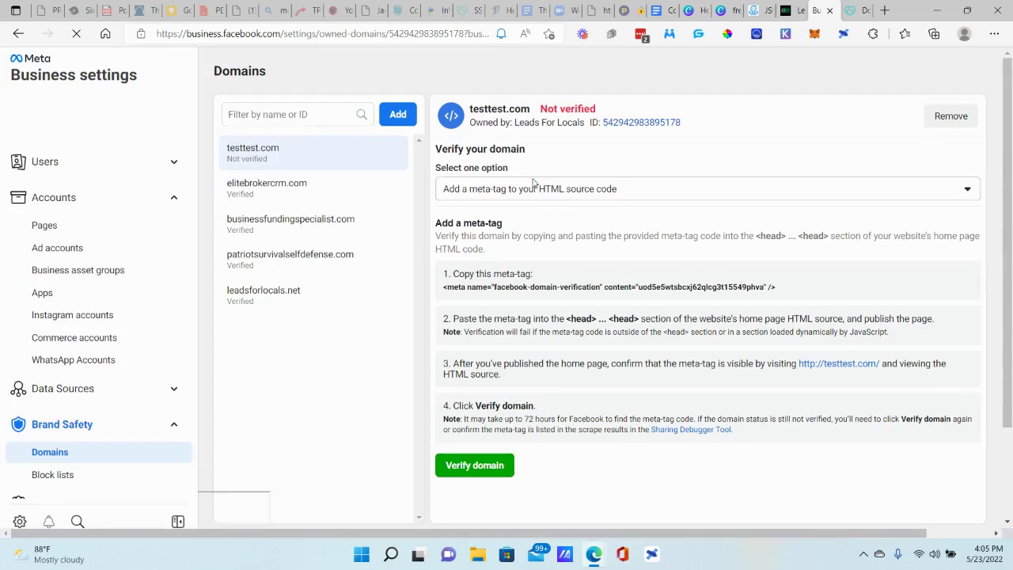
left_click(483, 190)
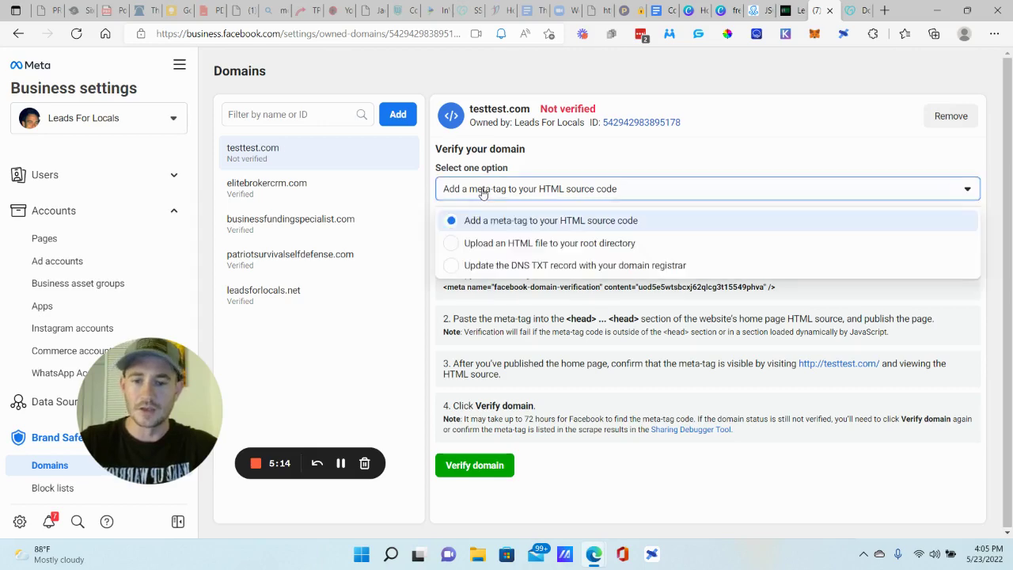
left_click(492, 266)
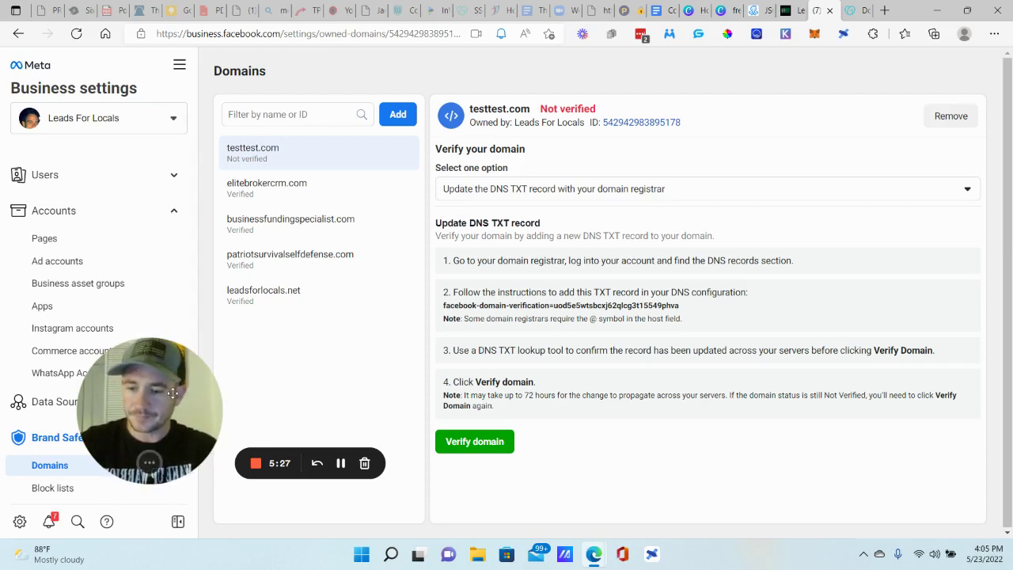
- Open the Business Info page and start editing its first business details section
left_click_drag(174, 393, 313, 388)
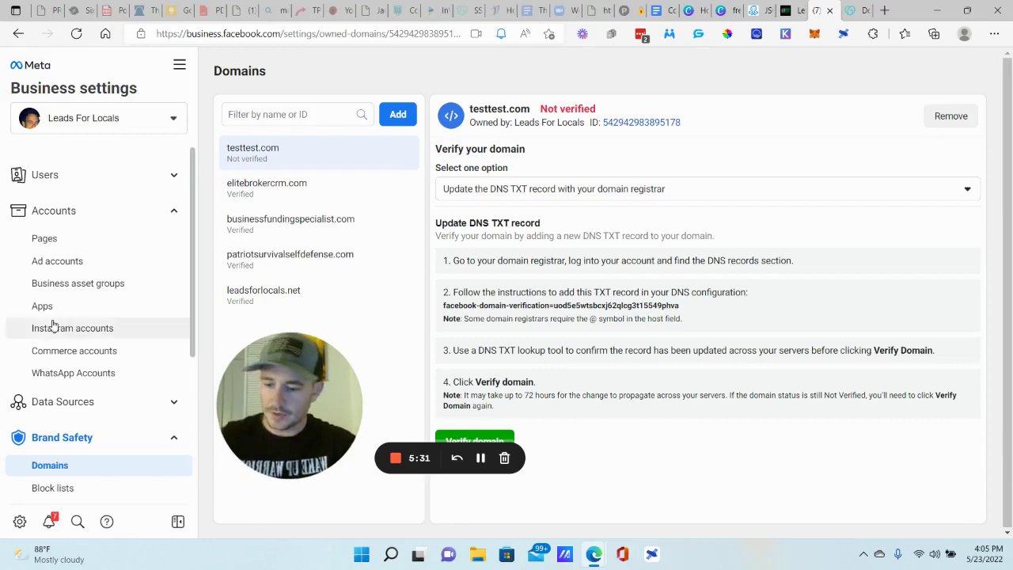
scroll(91, 386, "down", 1)
left_click(91, 386)
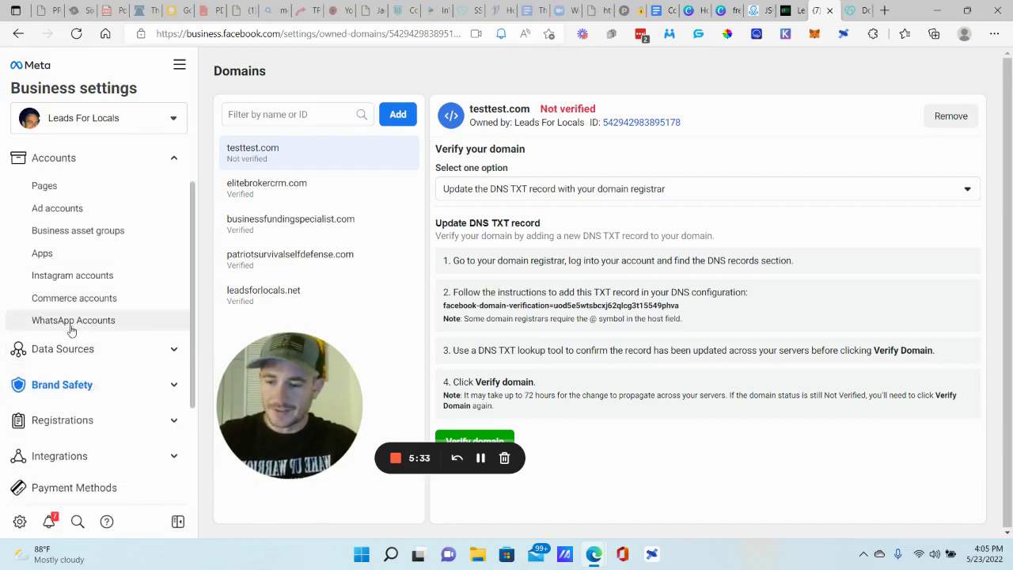
scroll(69, 330, "down", 3)
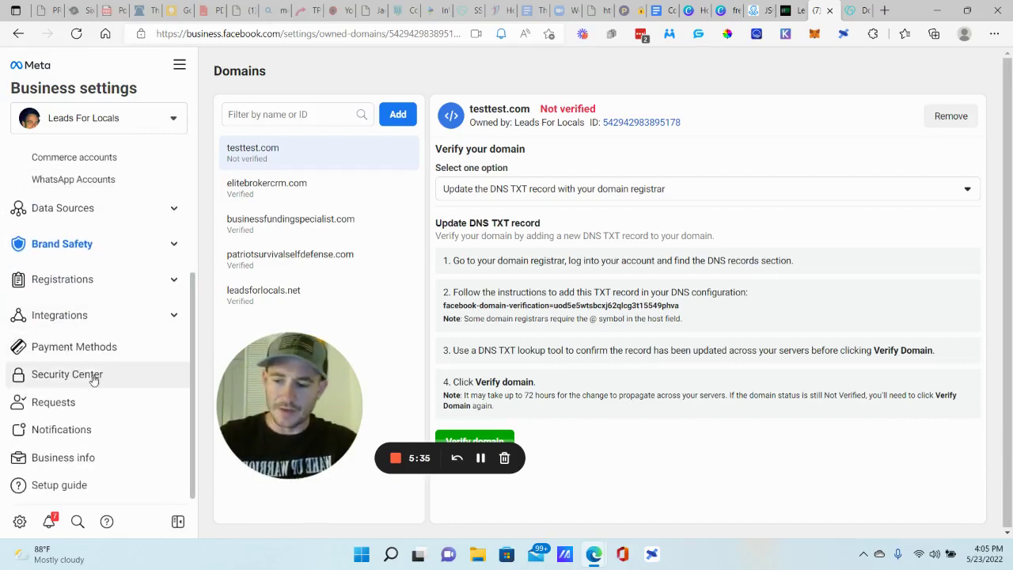
left_click(77, 458)
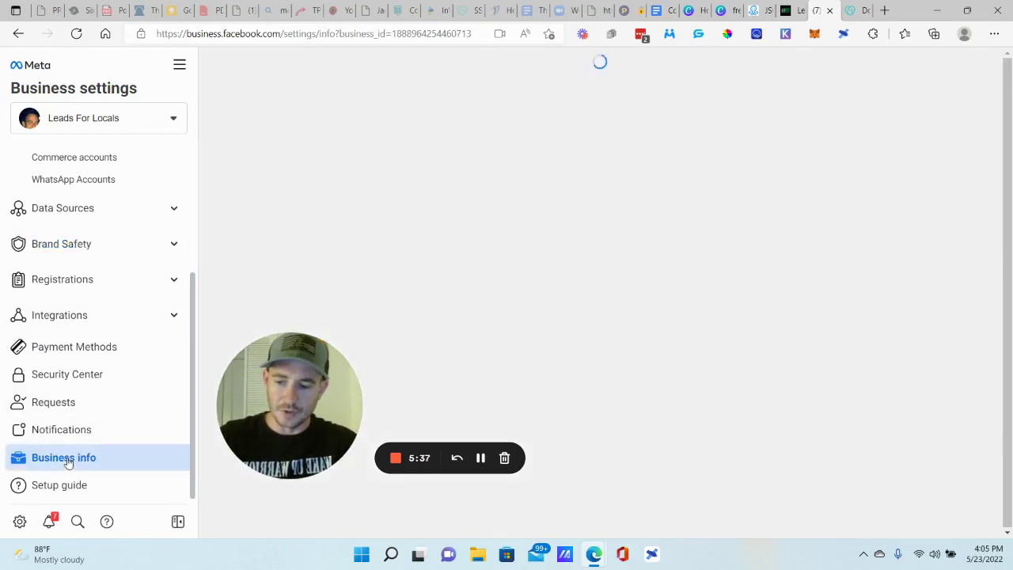
left_click_drag(271, 398, 128, 434)
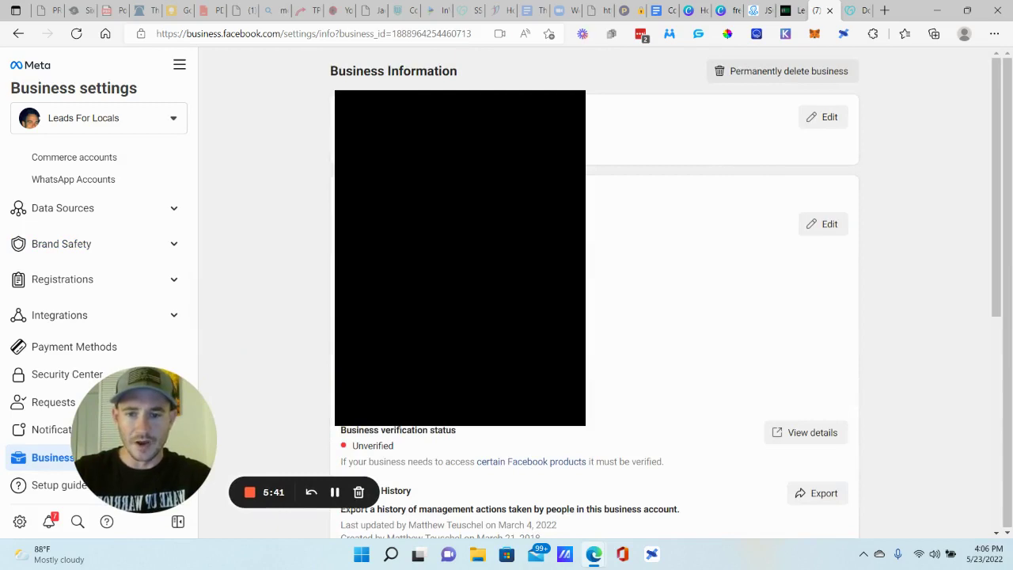
left_click(826, 117)
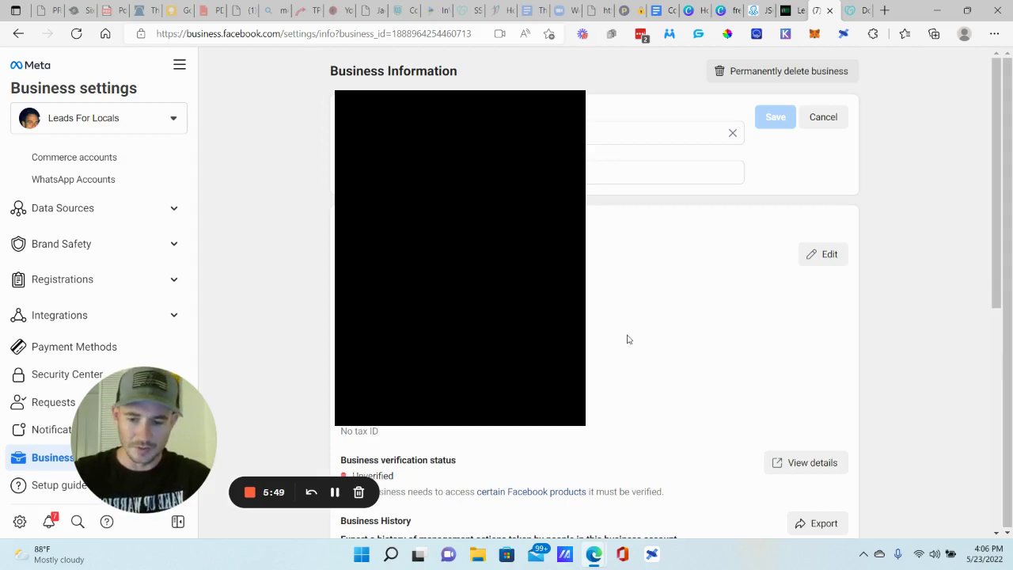
scroll(628, 335, "down", 1)
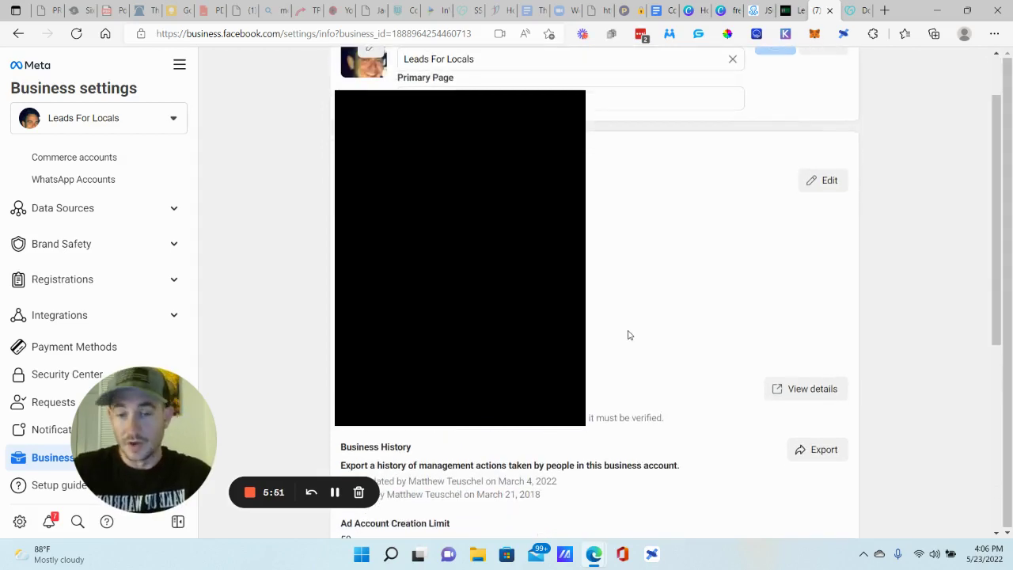
scroll(628, 335, "down", 1)
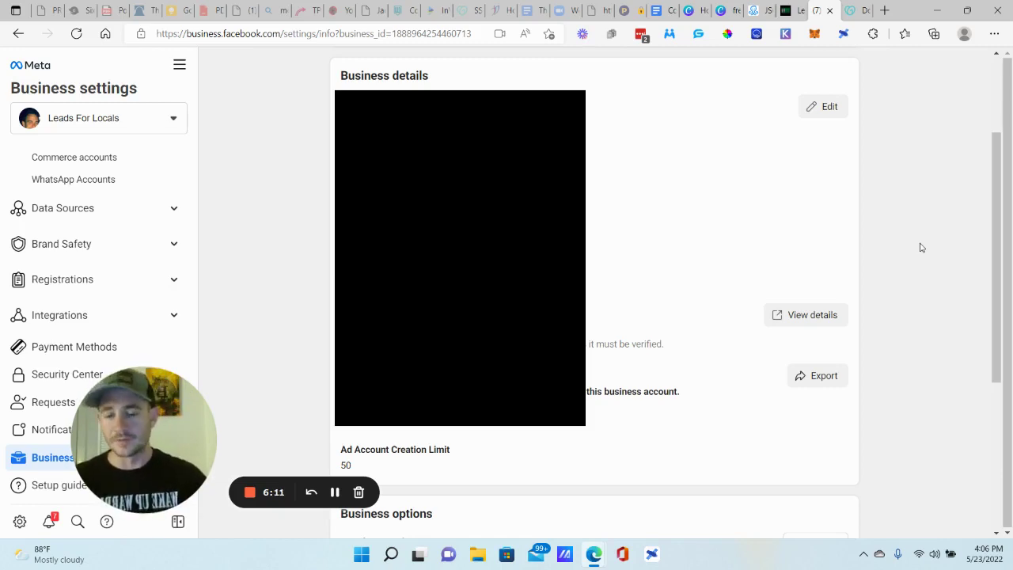
scroll(918, 237, "down", 4)
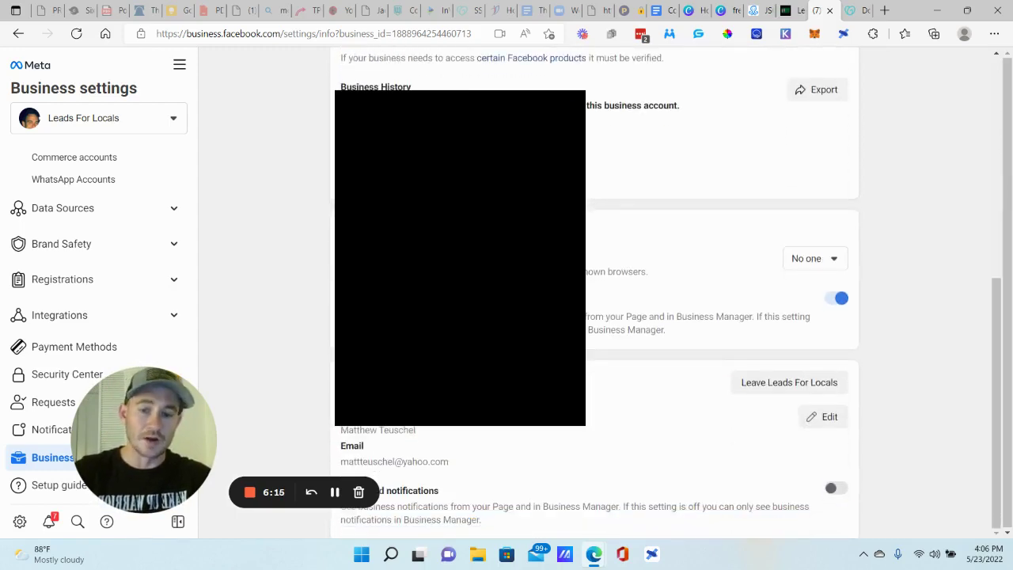
left_click(814, 259)
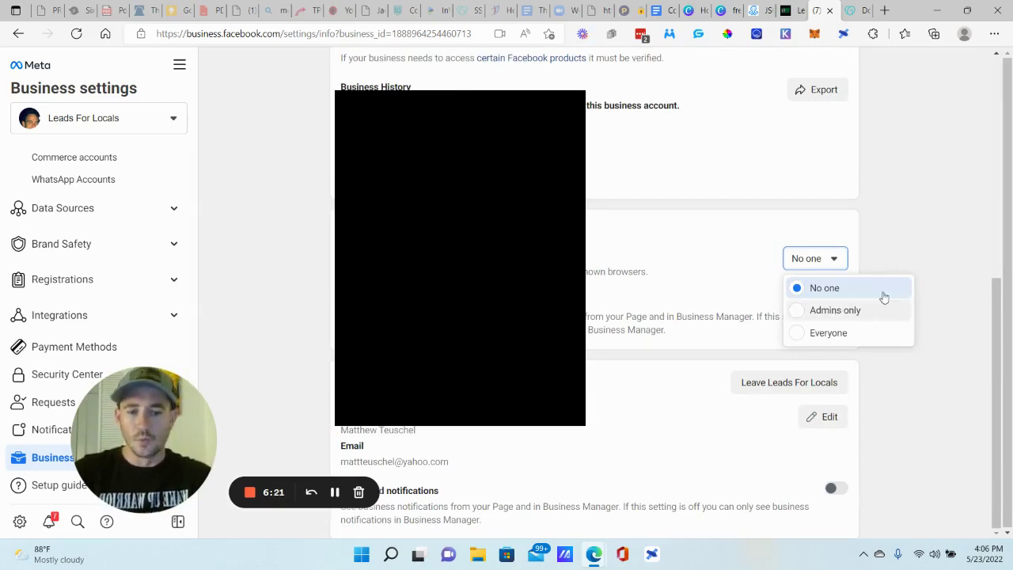
left_click(890, 211)
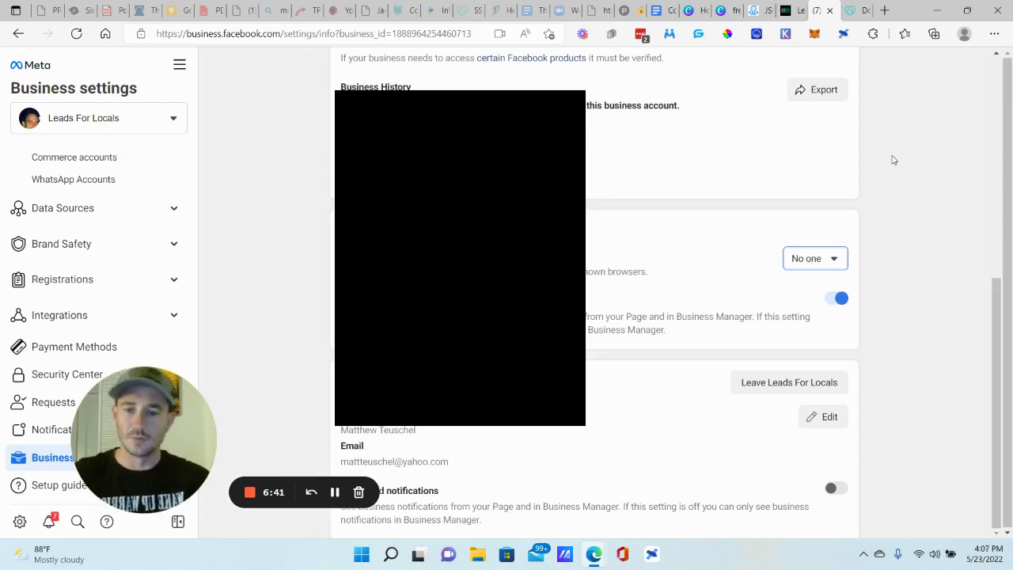
scroll(893, 159, "up", 10)
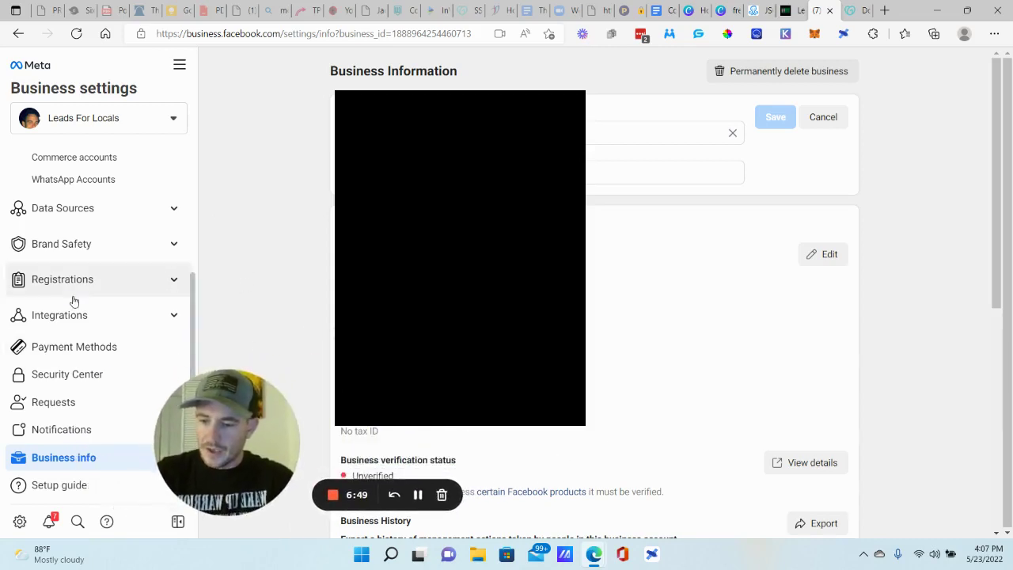
- Go through Security Center to Payment Methods and review the add-payment options without adding one
left_click(69, 377)
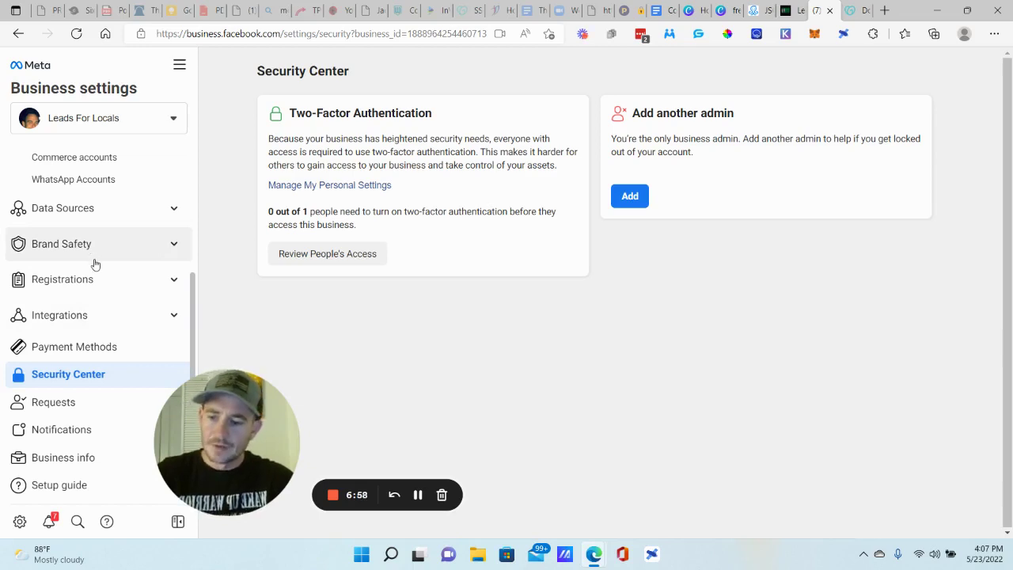
left_click(77, 350)
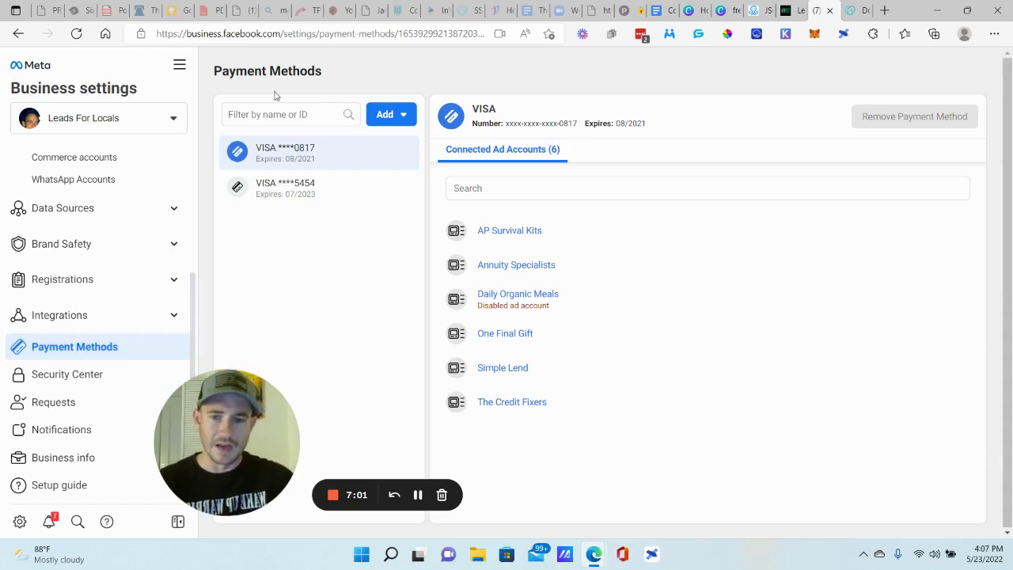
left_click(387, 115)
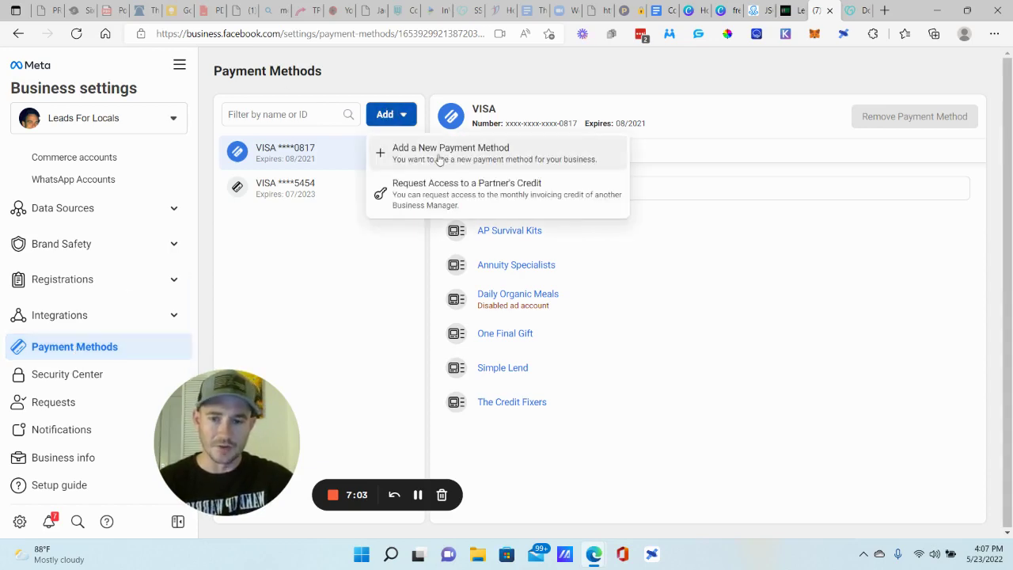
left_click(306, 285)
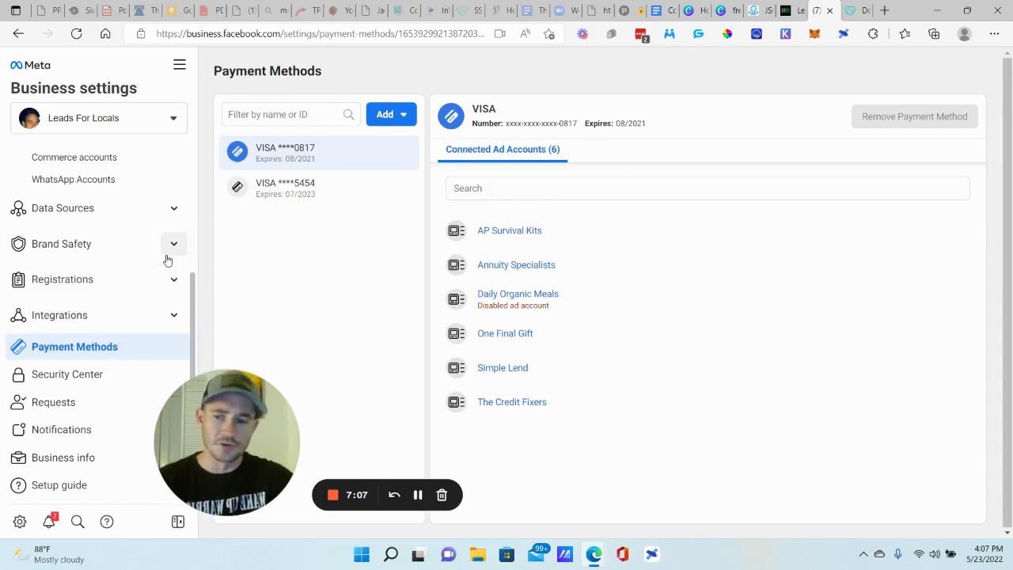
- Create a new pixel named Test 123 Pixel under Data Sources > Pixels
left_click(113, 215)
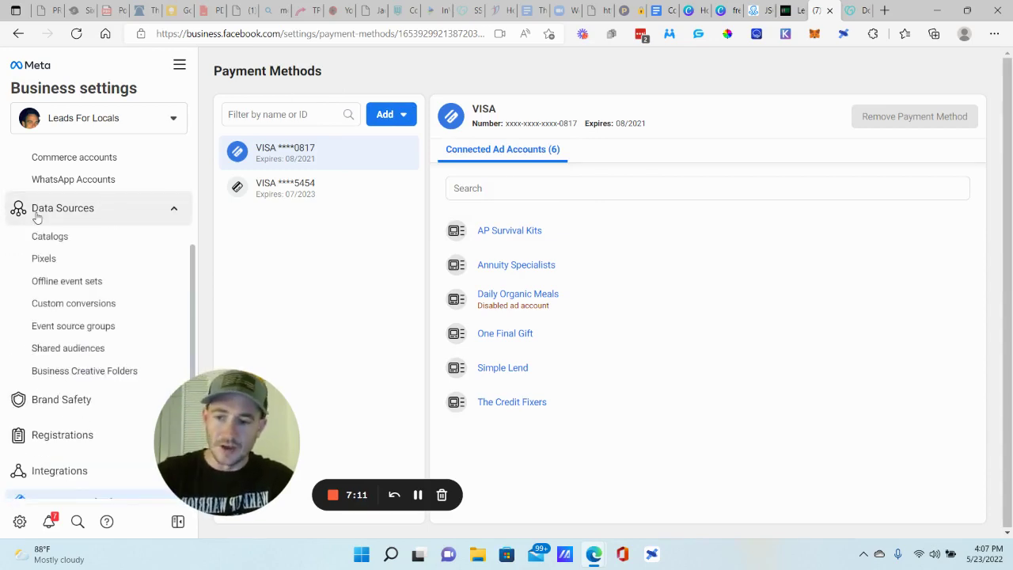
left_click(44, 259)
left_click_drag(239, 397, 126, 397)
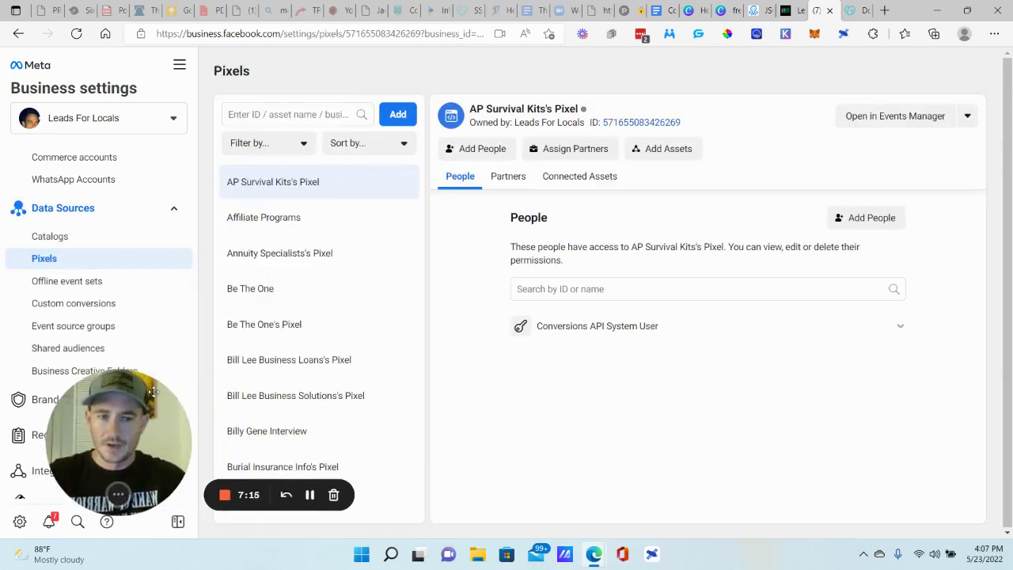
left_click(396, 114)
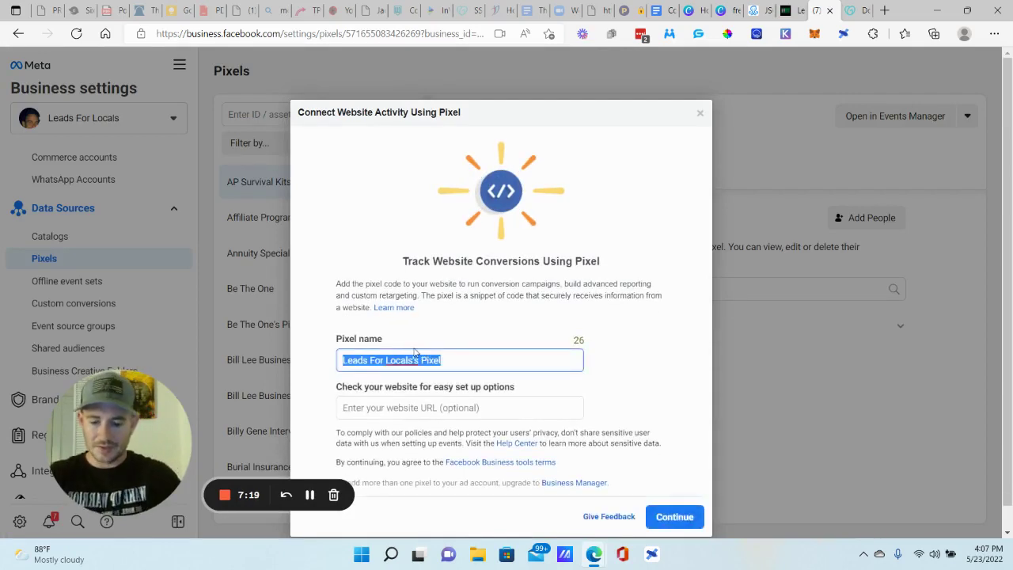
type("Test 123")
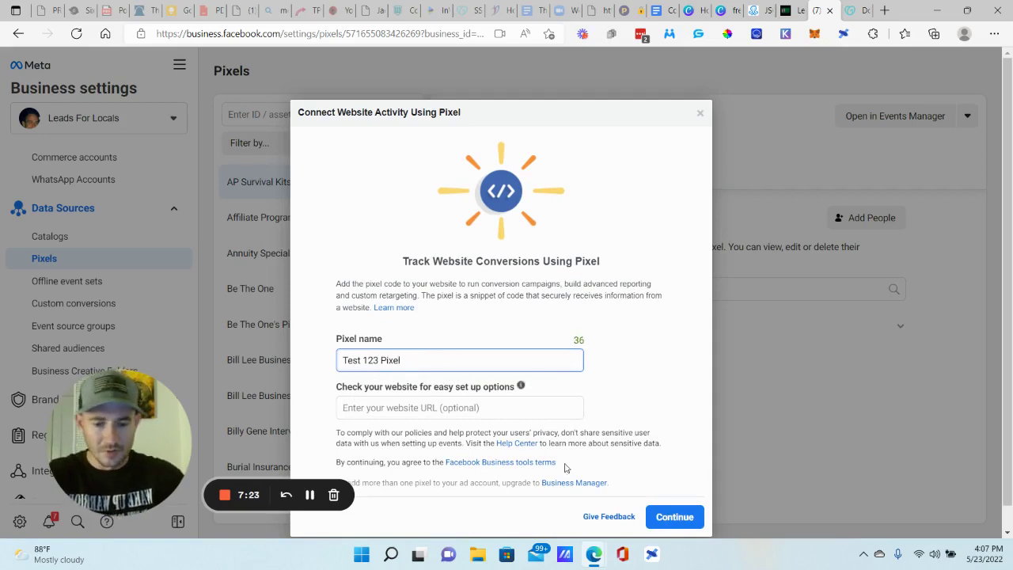
left_click(673, 517)
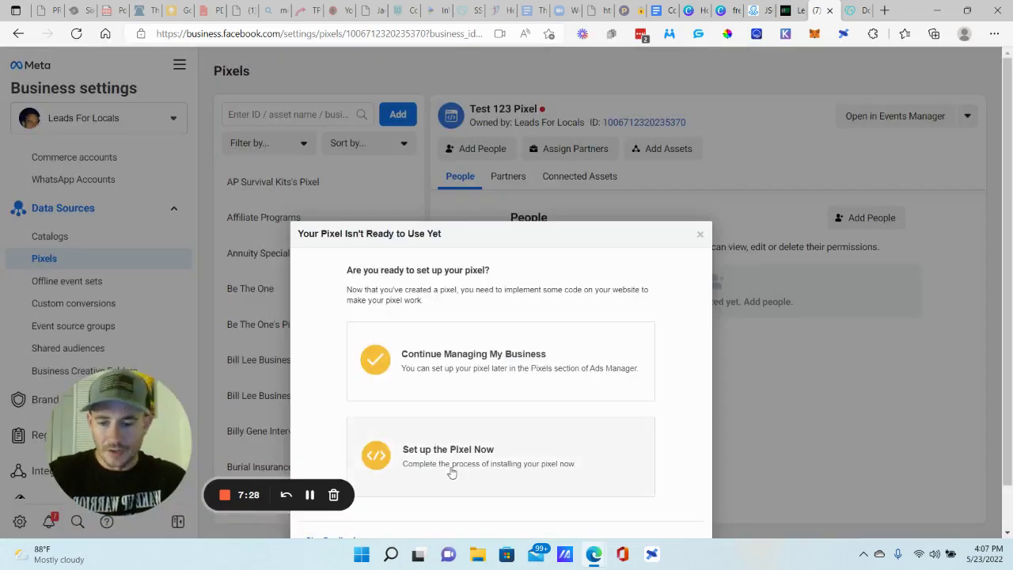
- Set up the pixel now with manual installation and copy its base code
left_click(451, 462)
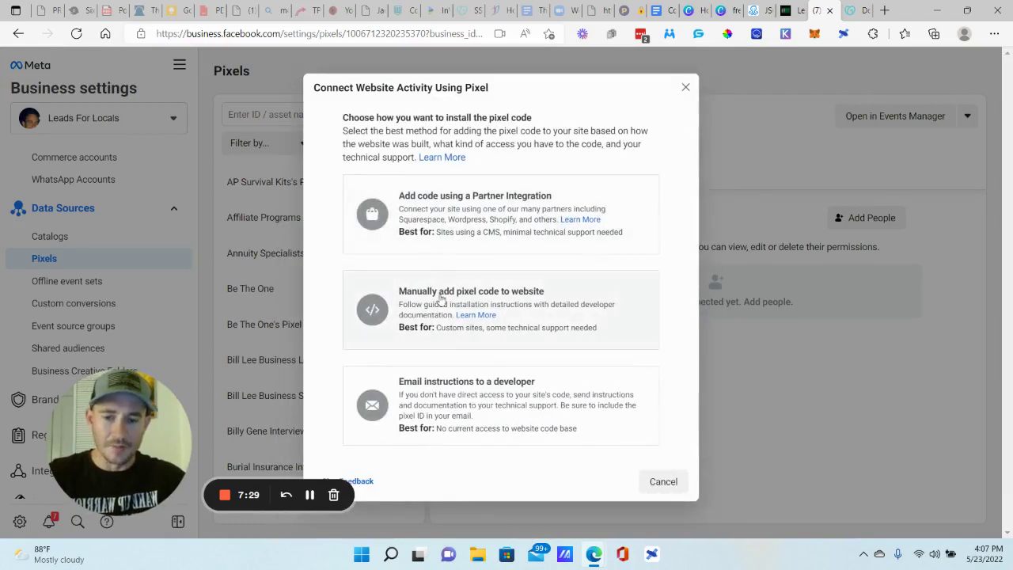
left_click(523, 294)
left_click(478, 352)
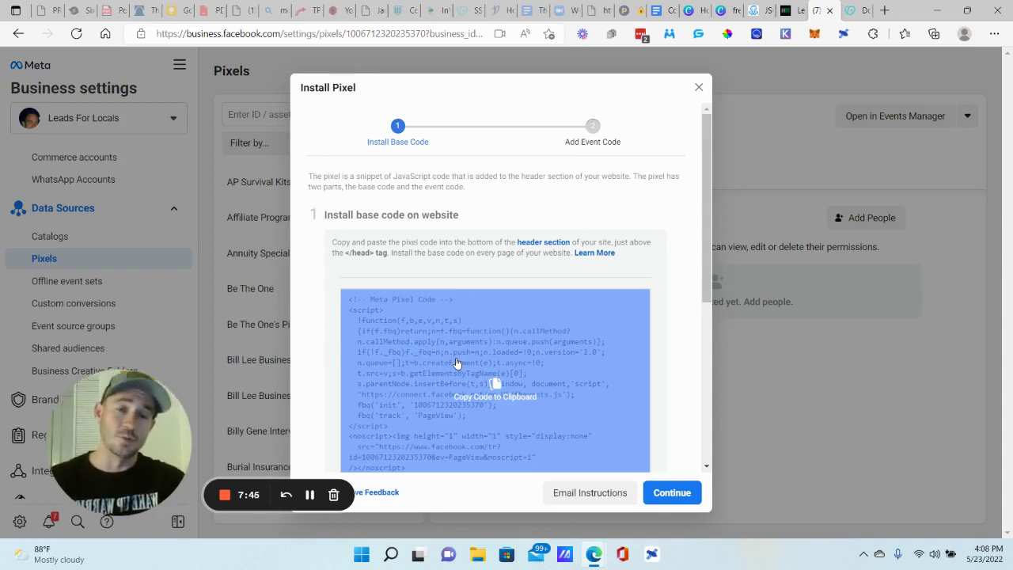
left_click(599, 301)
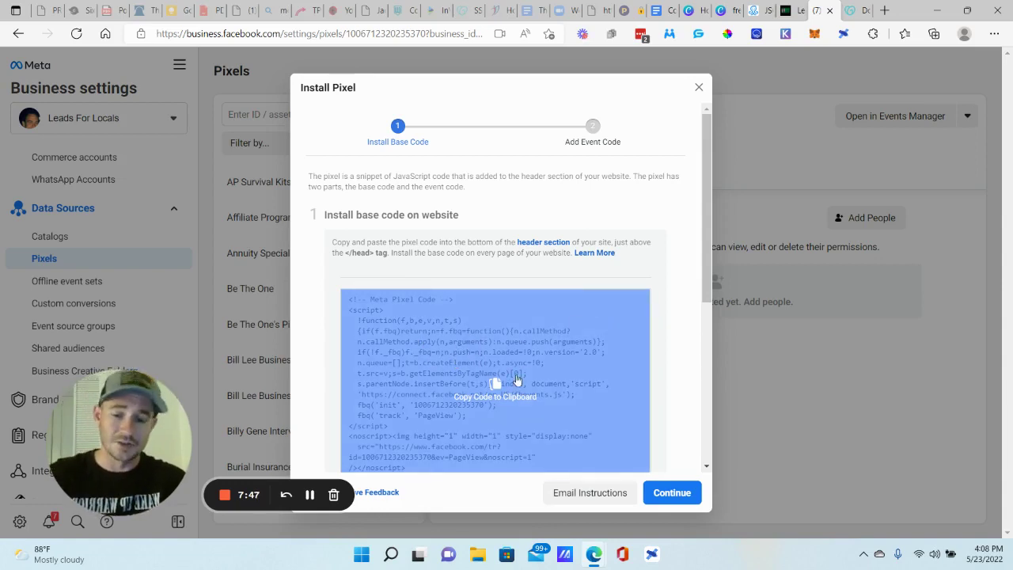
left_click(494, 383)
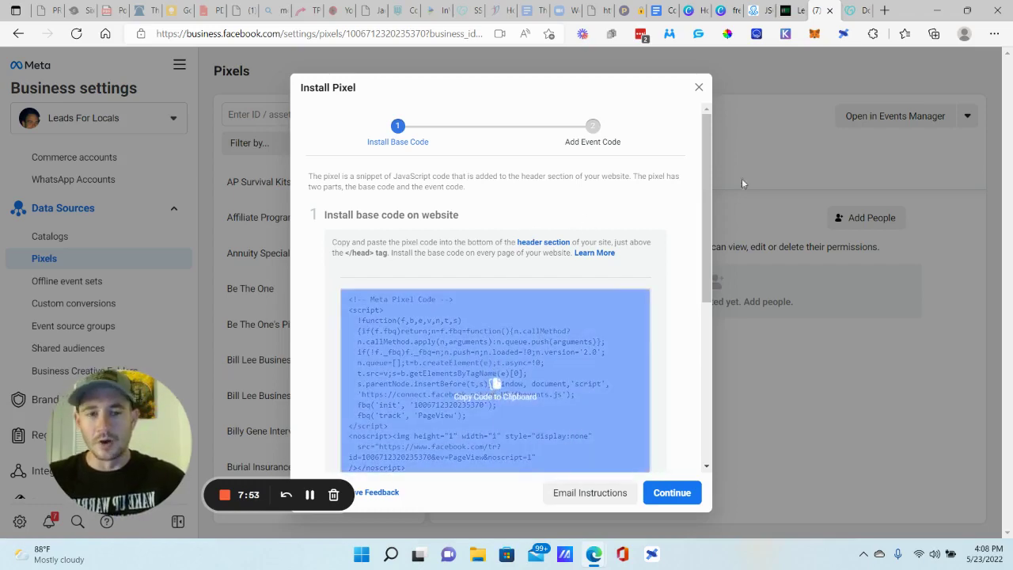
left_click(789, 10)
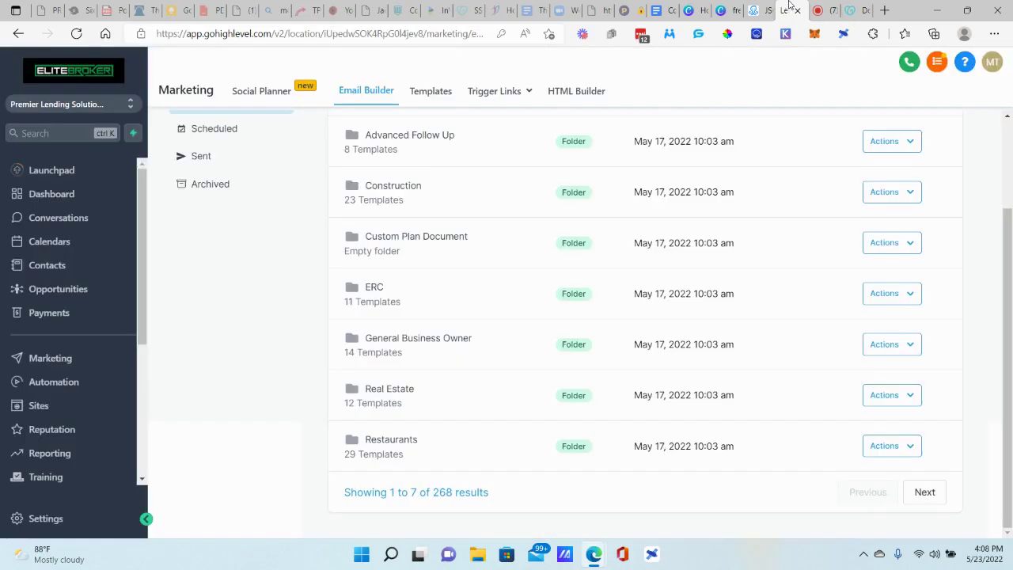
- Switch to Leads For Locals LLC and view the EliteBroker funnel's Settings with its head and body tracking code
left_click(94, 105)
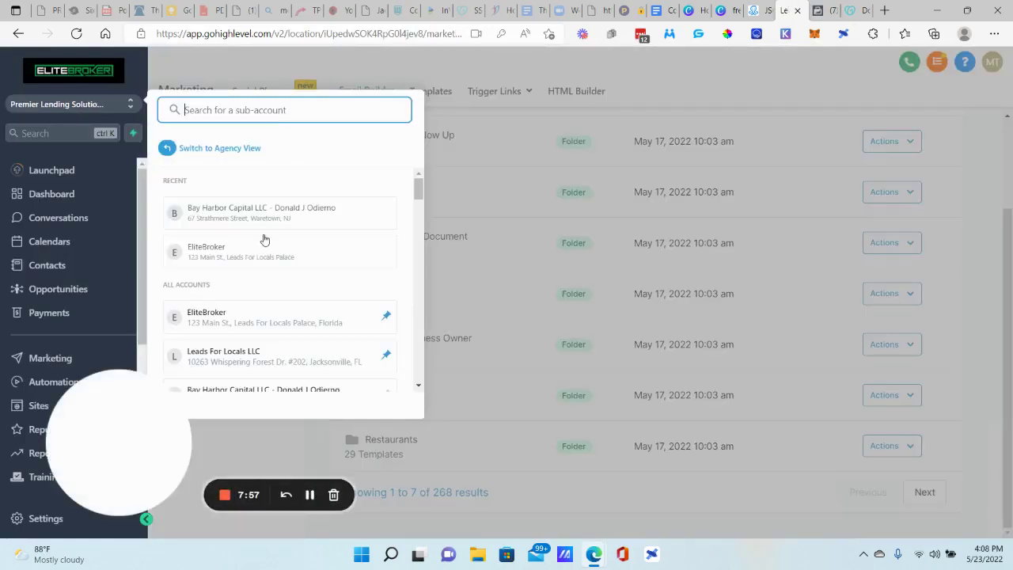
left_click(232, 361)
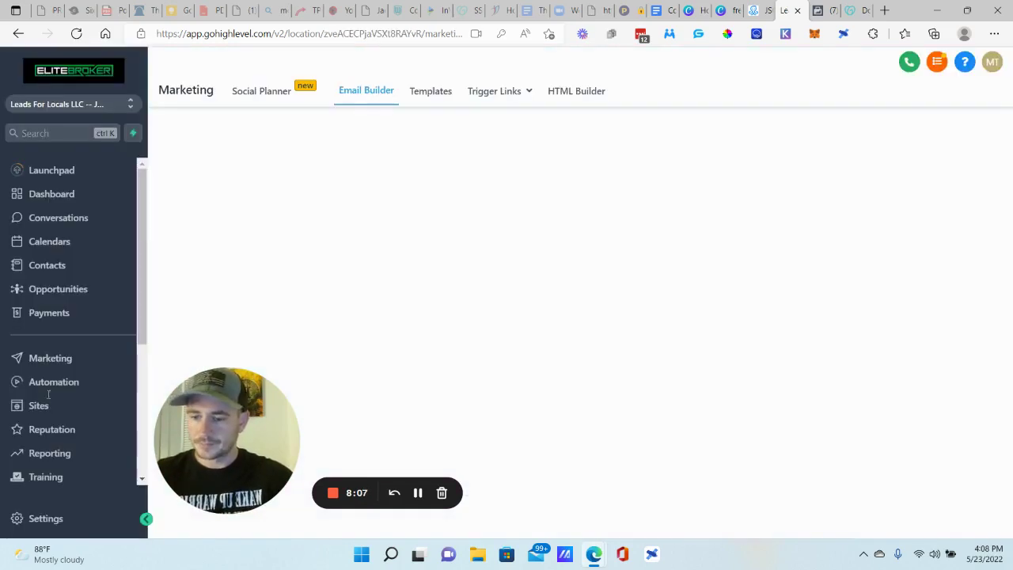
left_click(104, 407)
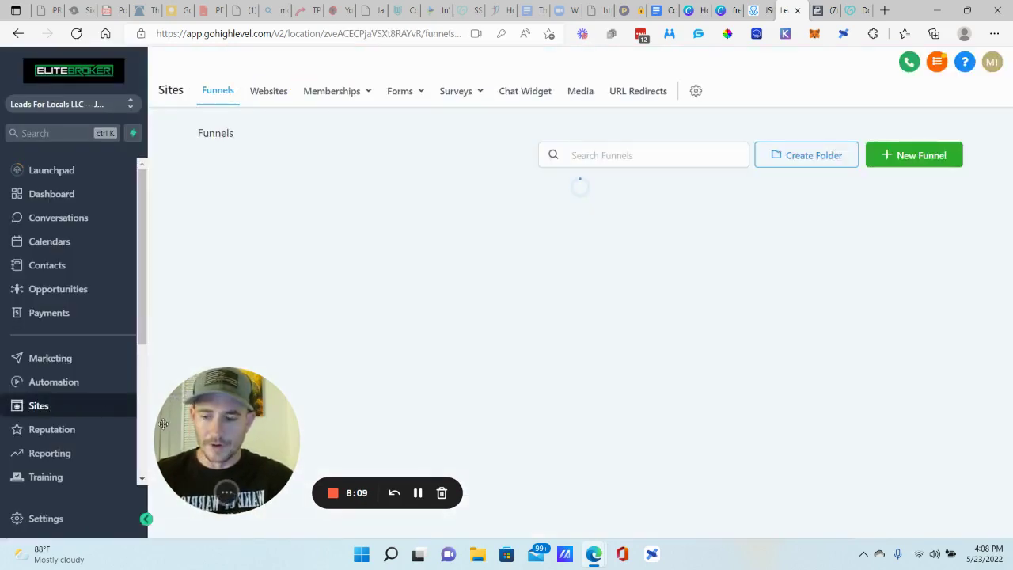
left_click_drag(206, 419, 121, 429)
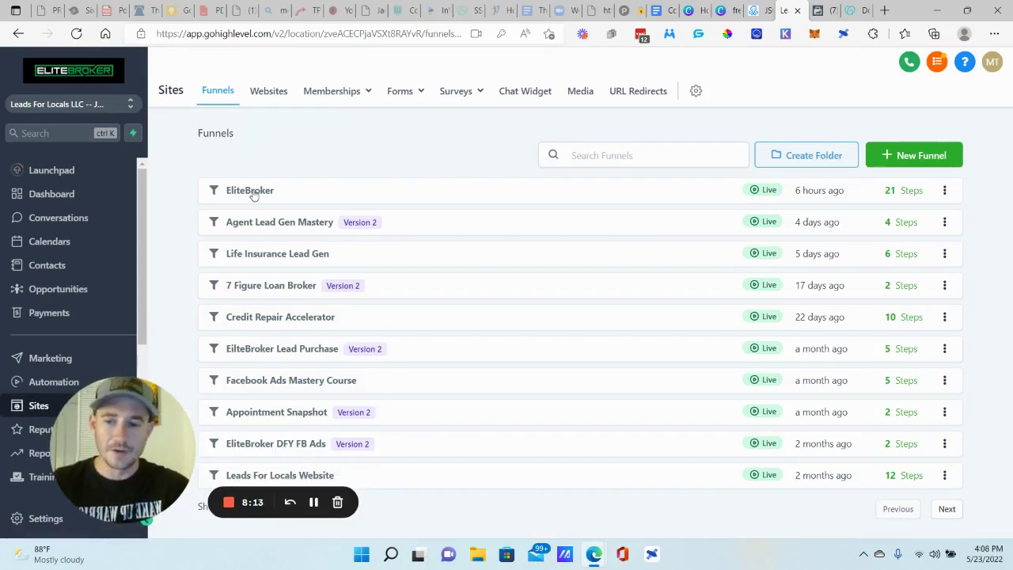
left_click(255, 193)
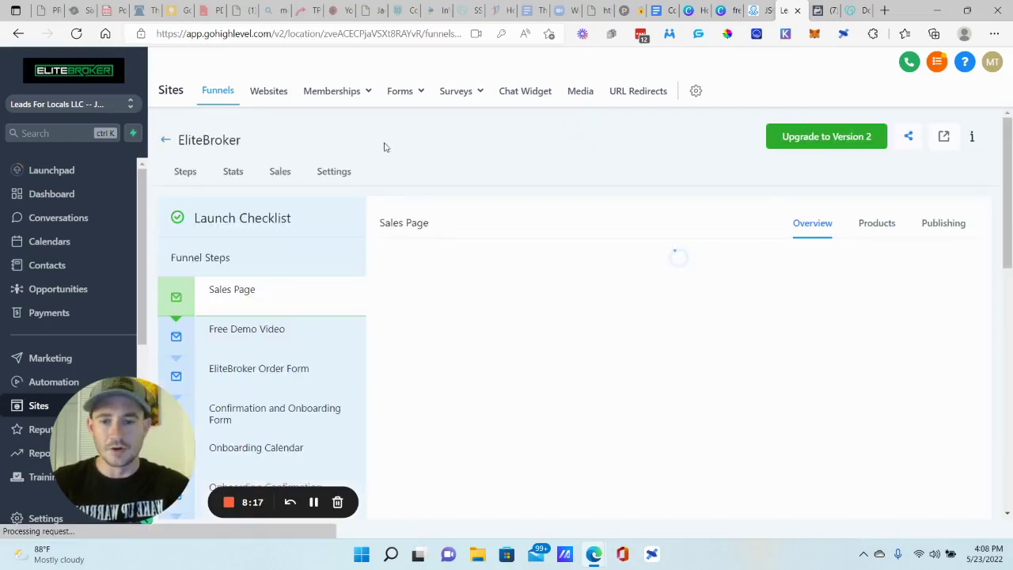
left_click(351, 174)
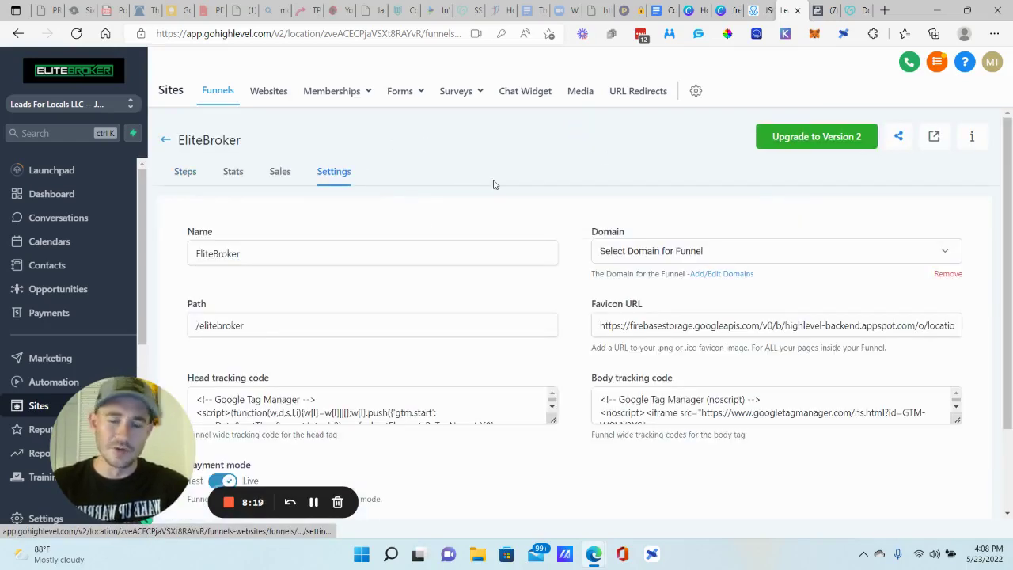
scroll(559, 172, "down", 2)
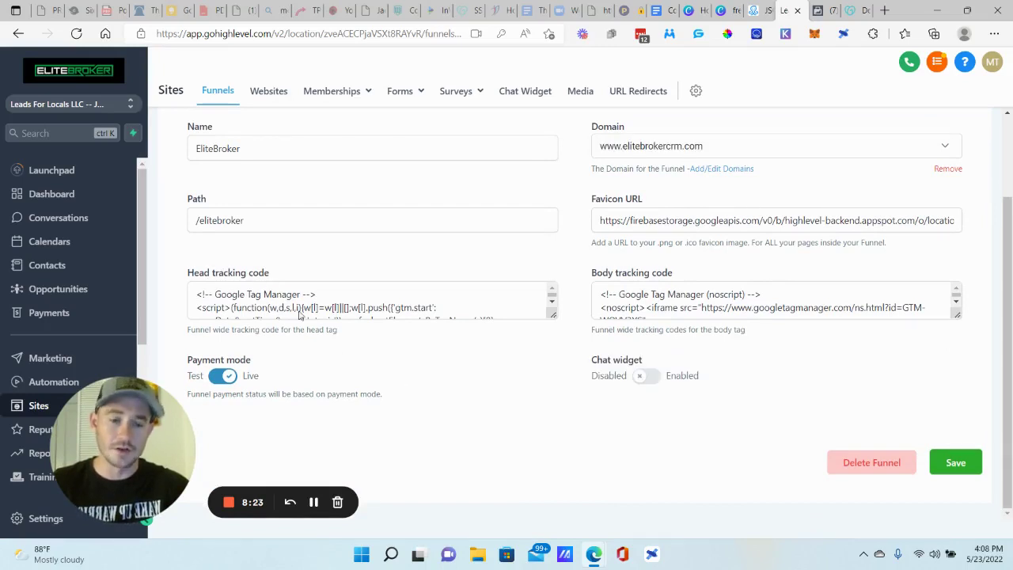
scroll(432, 407, "up", 2)
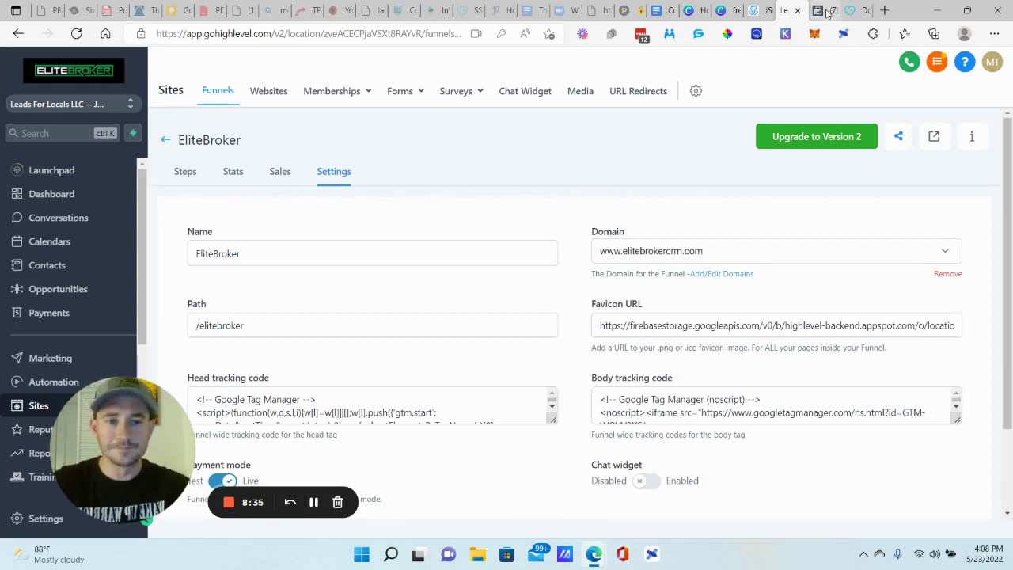
- Back on the Facebook tab, close the Install Pixel instructions dialog
left_click(823, 10)
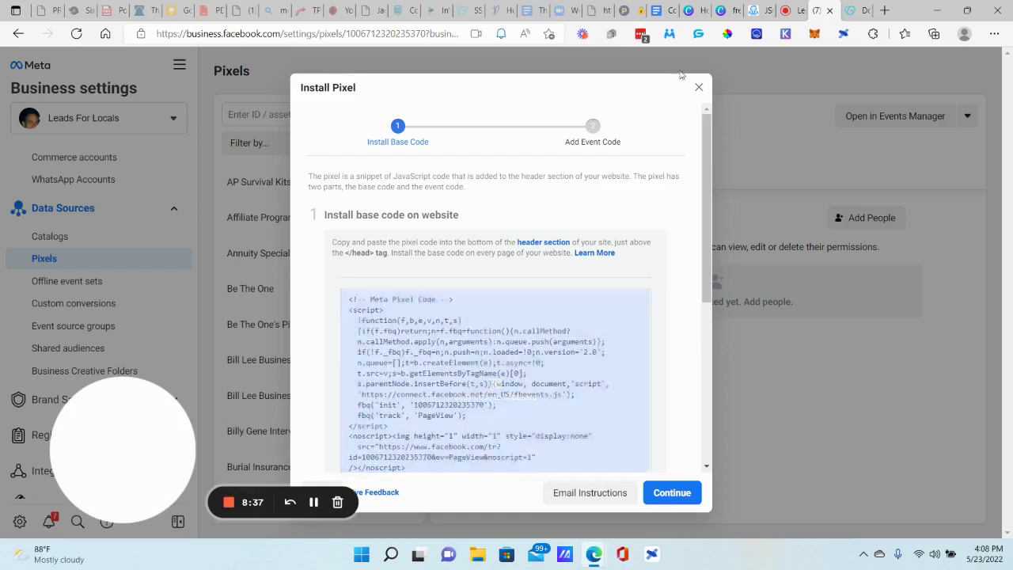
left_click(699, 87)
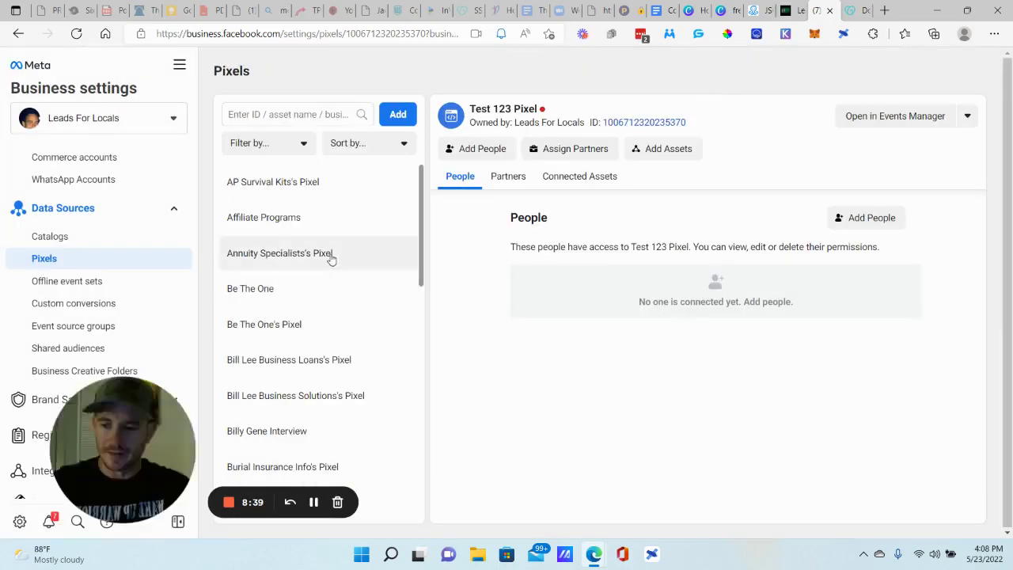
left_click_drag(183, 435, 395, 405)
scroll(81, 282, "up", 3)
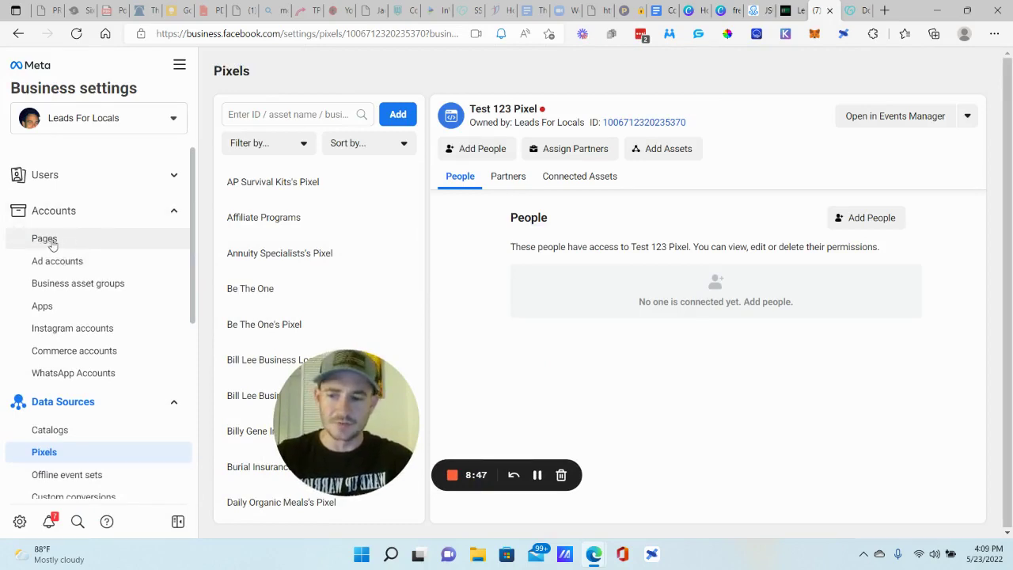
- On the Pages settings, open Add a Page and cancel it without adding anything
left_click(44, 241)
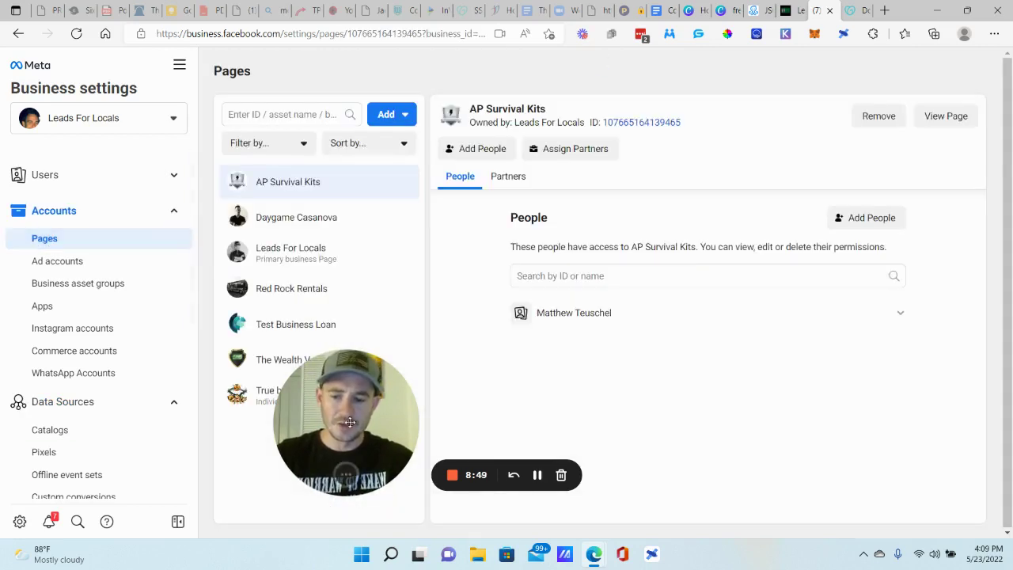
left_click_drag(337, 475, 94, 512)
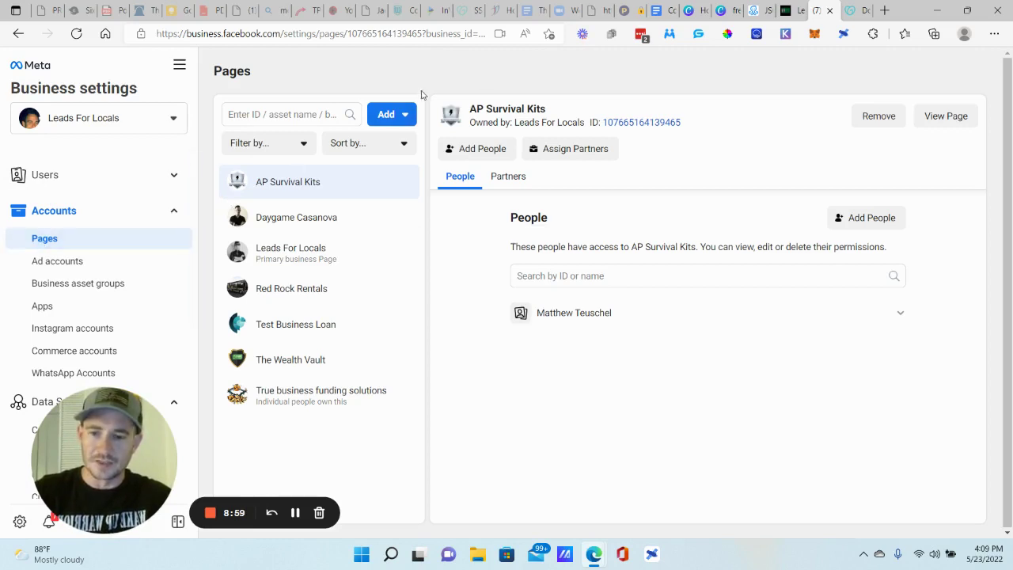
left_click(401, 117)
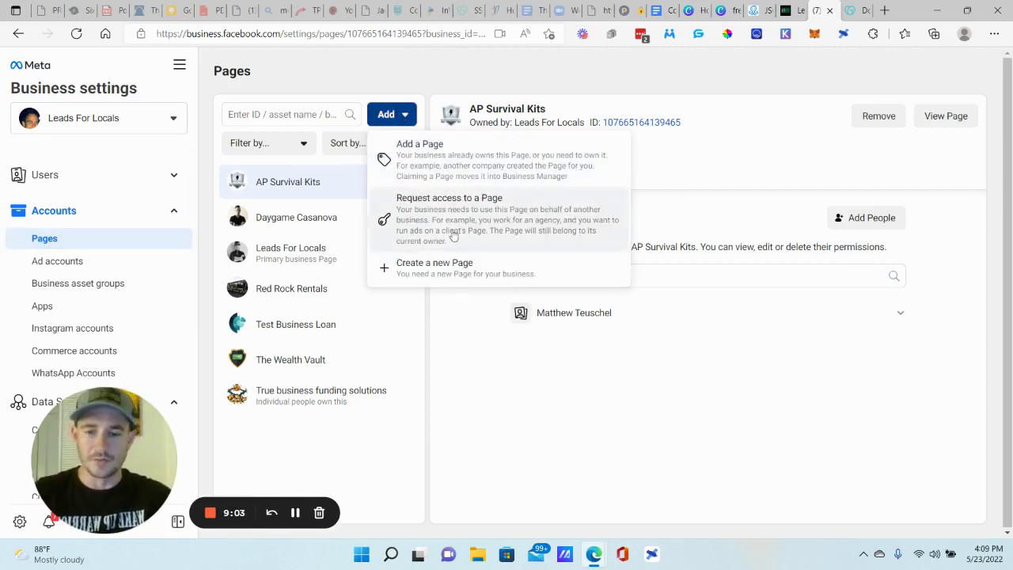
left_click(412, 154)
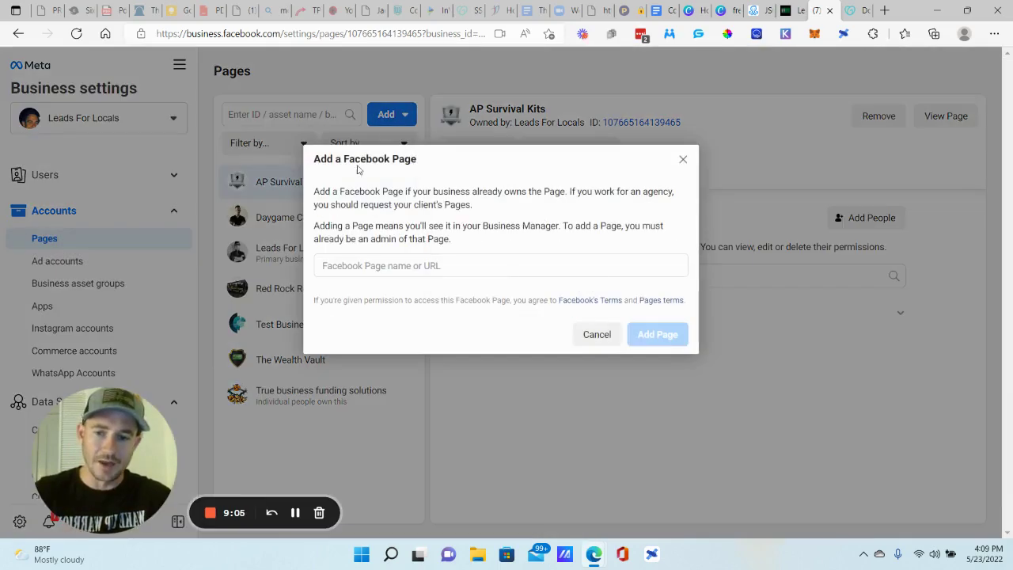
left_click(413, 264)
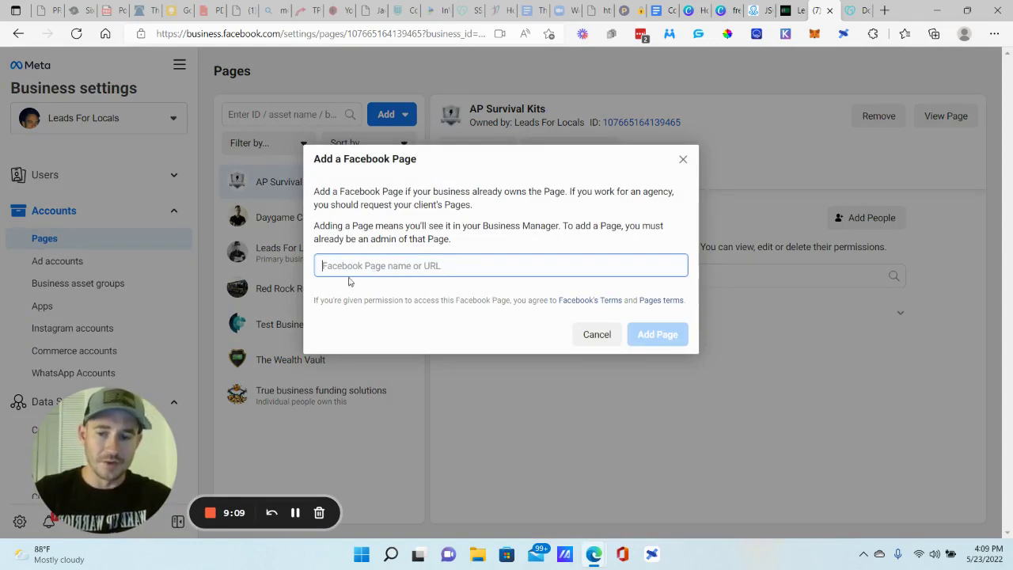
left_click(685, 162)
- On Ad accounts, open and dismiss the Add an ad account form, then expand Users
left_click(76, 263)
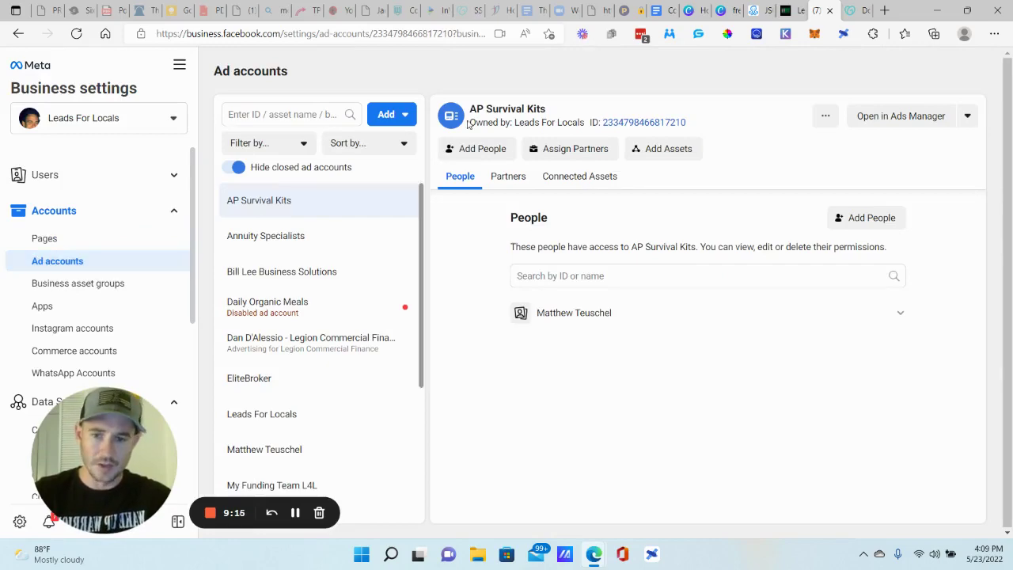
left_click(387, 118)
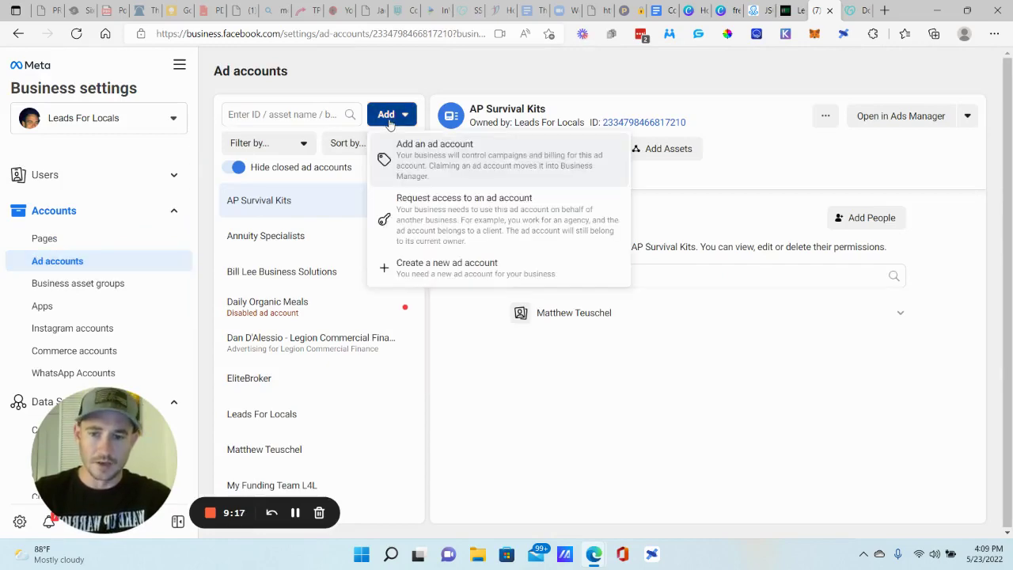
left_click(437, 156)
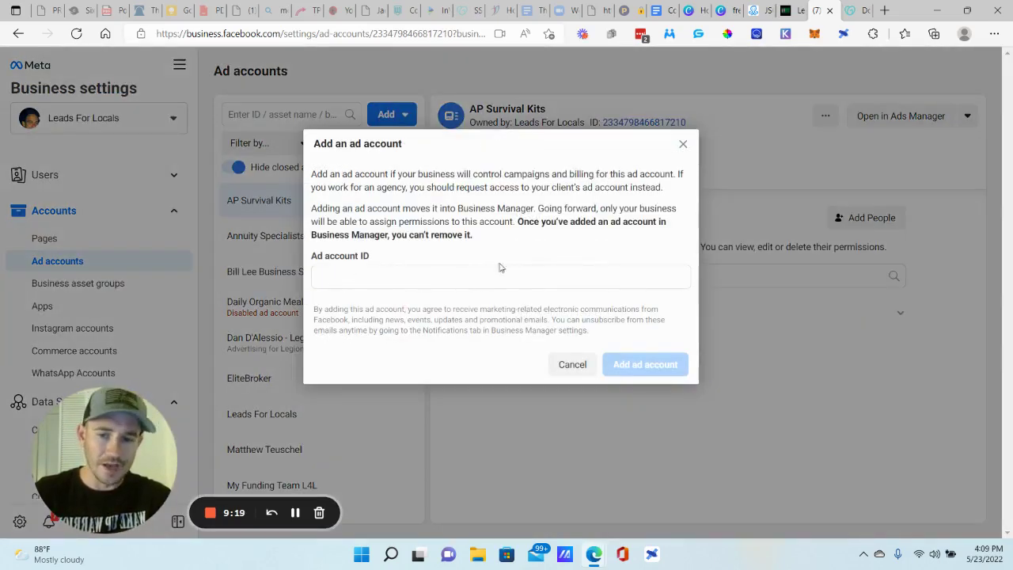
left_click(683, 146)
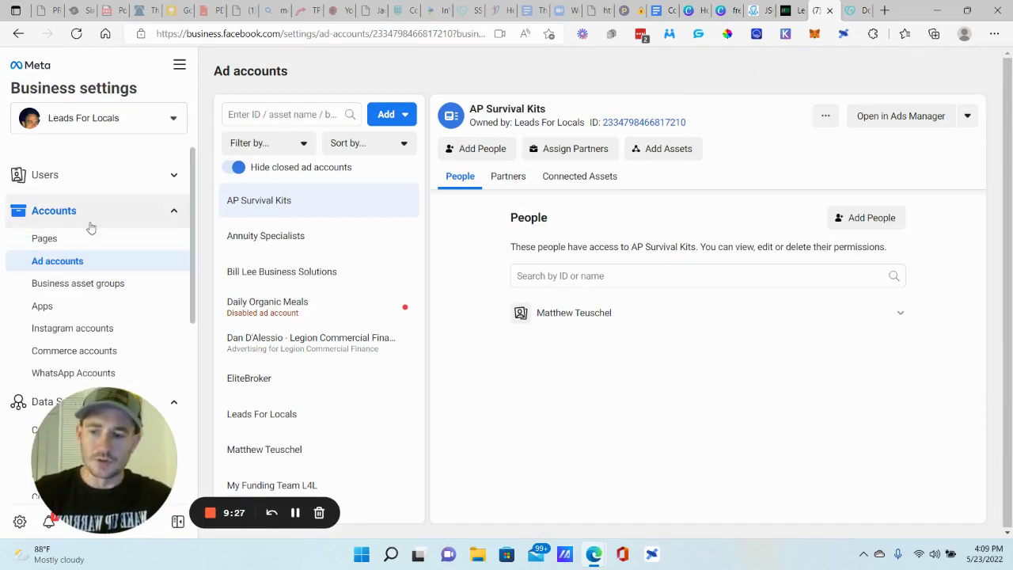
left_click(155, 175)
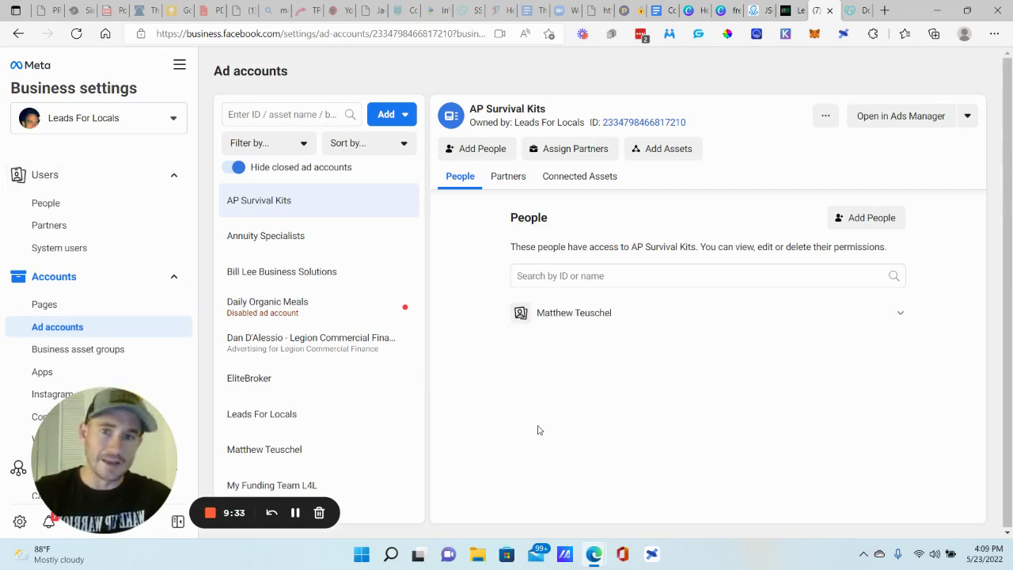
- From People, invite a new person by their e-mail address with Admin access on
left_click(49, 204)
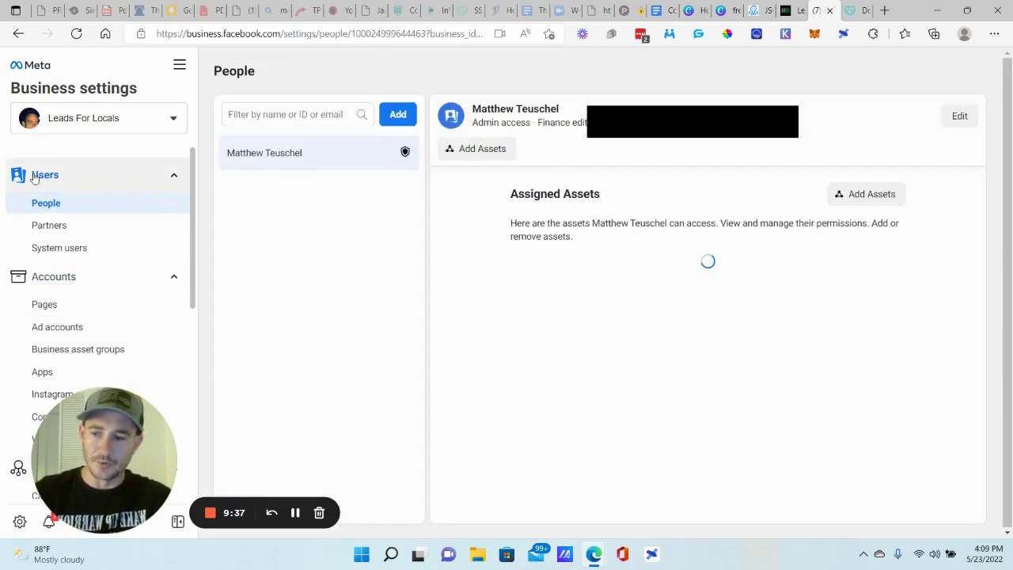
left_click(397, 114)
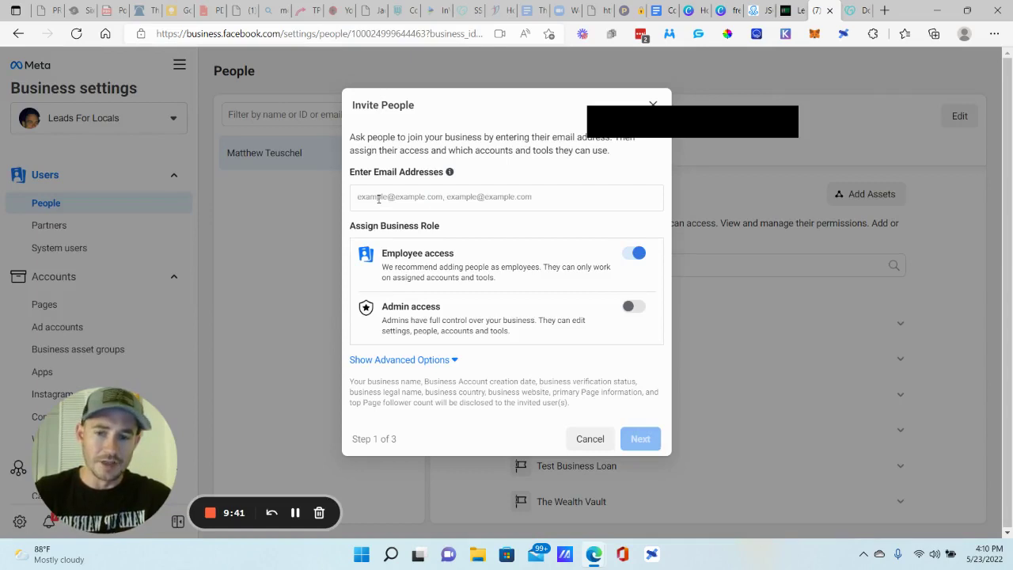
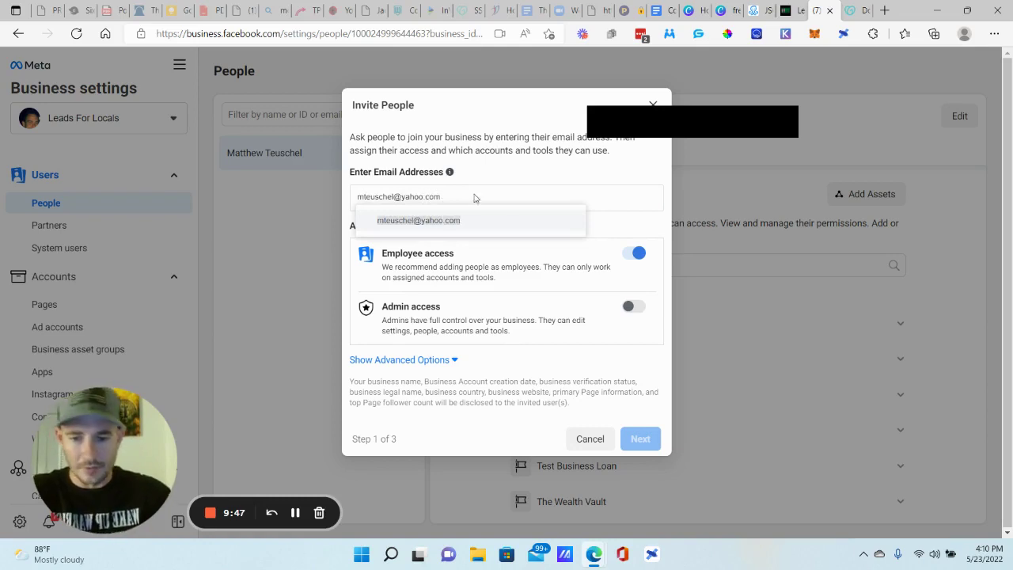
key("Return")
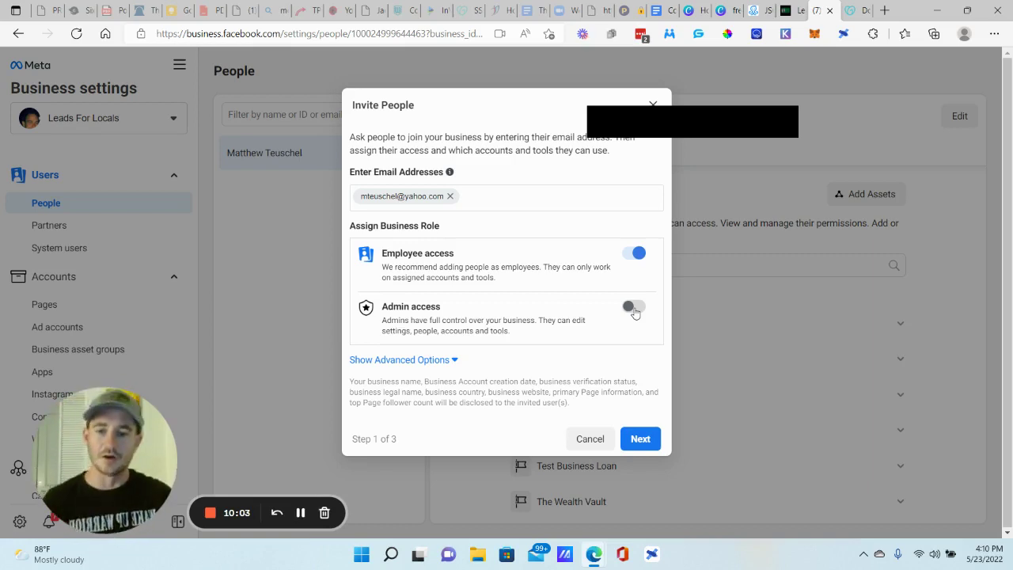
left_click(633, 307)
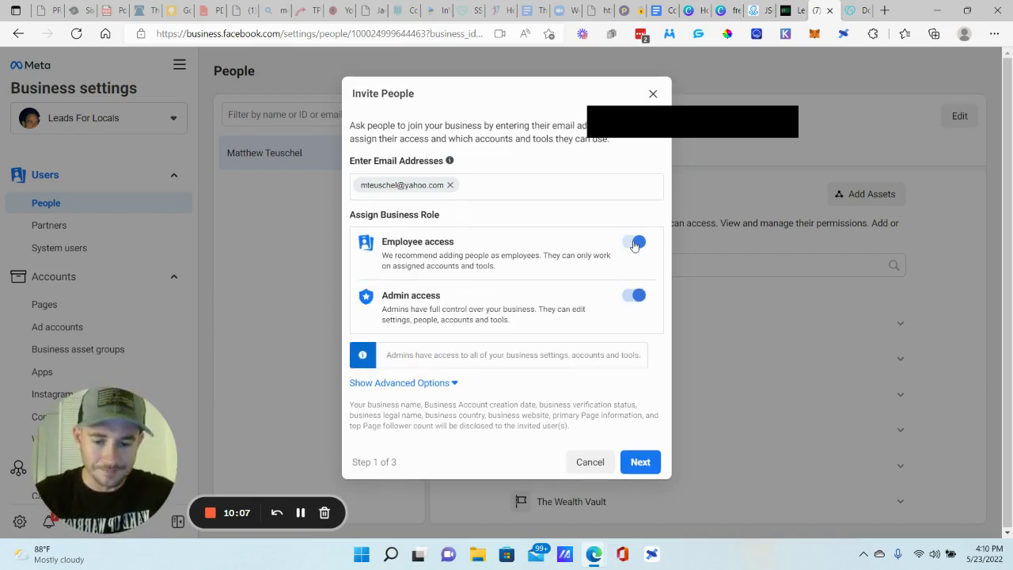
- Assign the Leads For Locals and Test Business Loan Pages, giving Test Business Loan full control
left_click(645, 463)
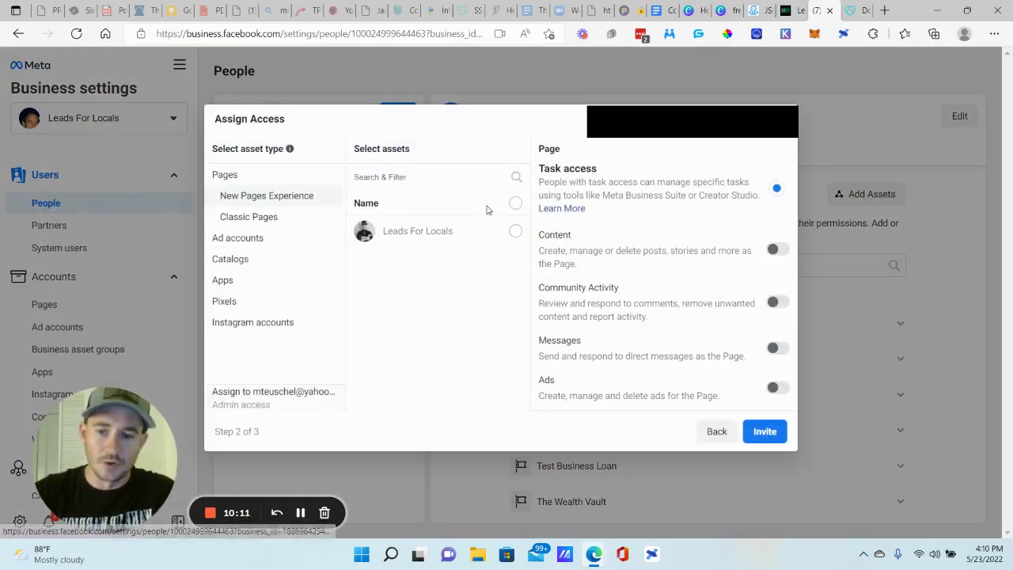
left_click(515, 231)
left_click(259, 218)
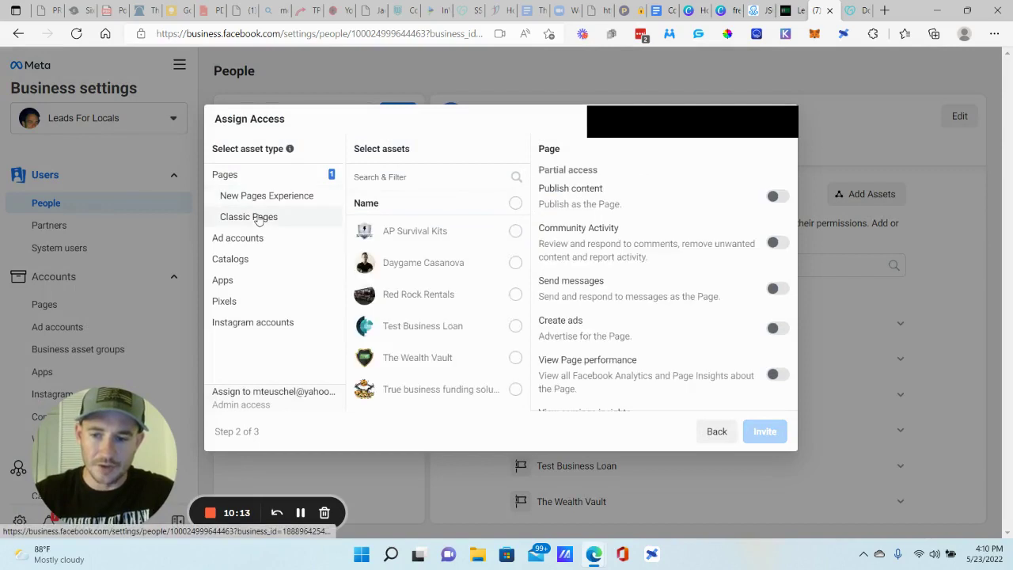
left_click(515, 325)
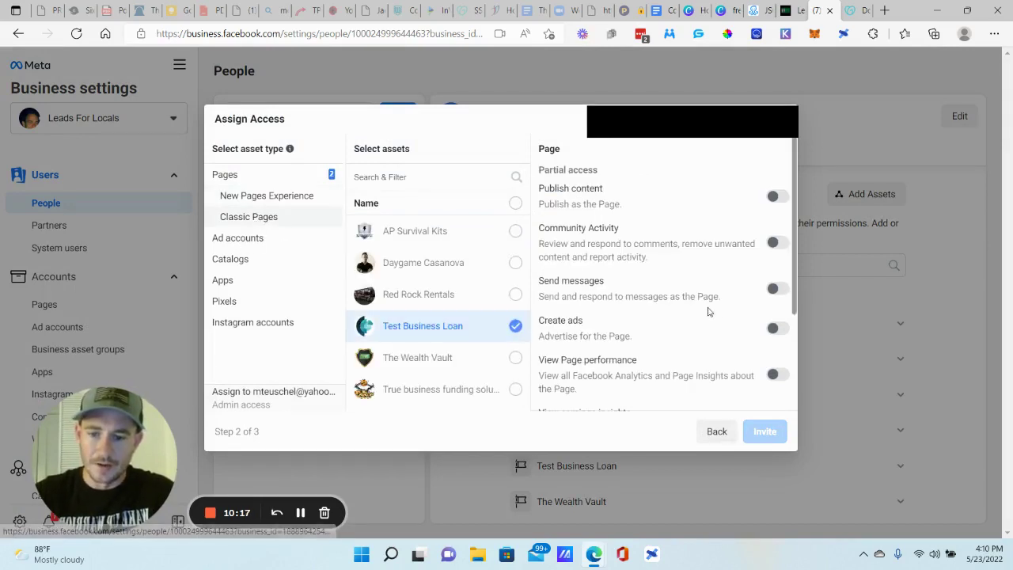
scroll(716, 313, "down", 2)
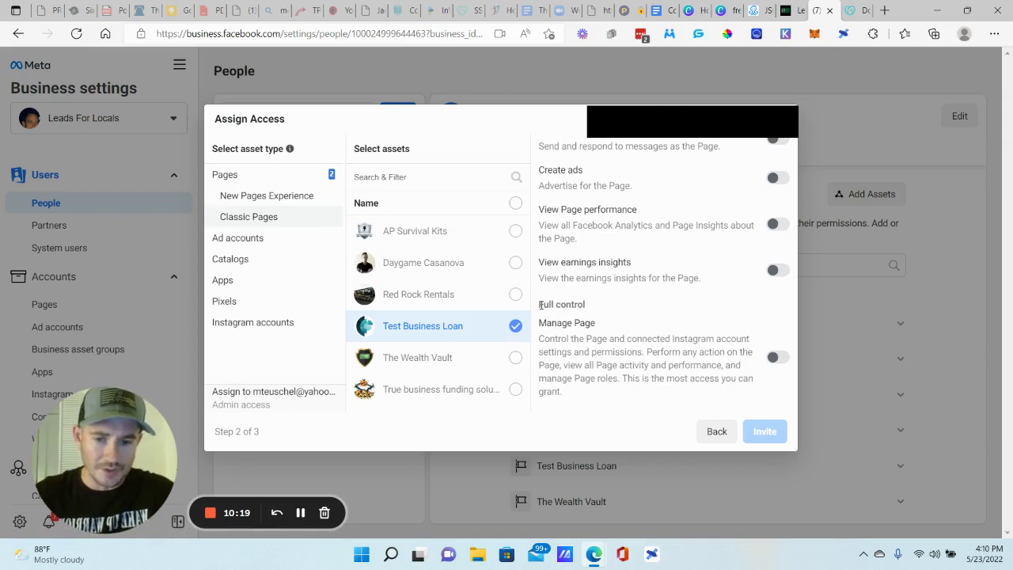
left_click_drag(539, 305, 591, 308)
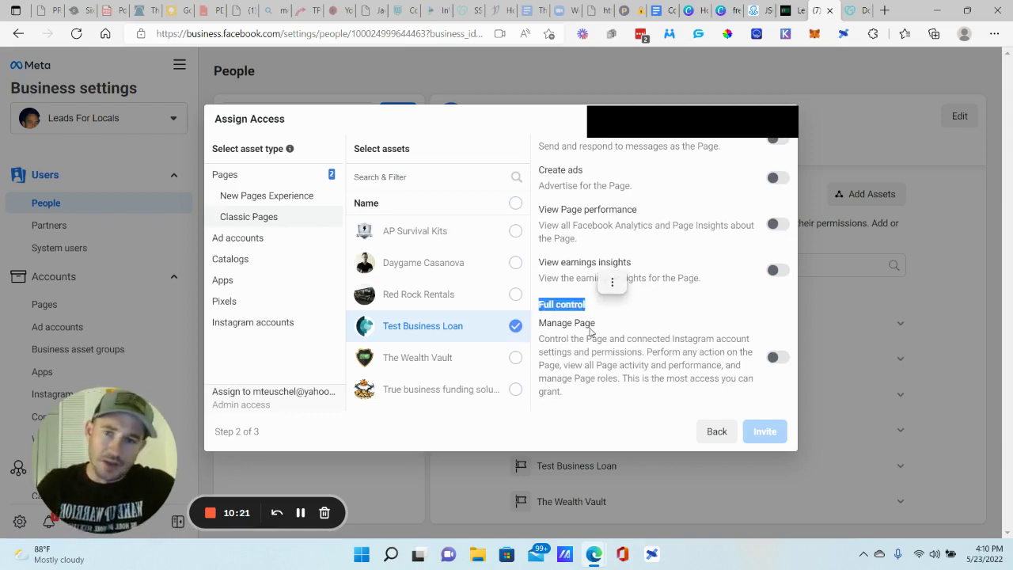
left_click(779, 357)
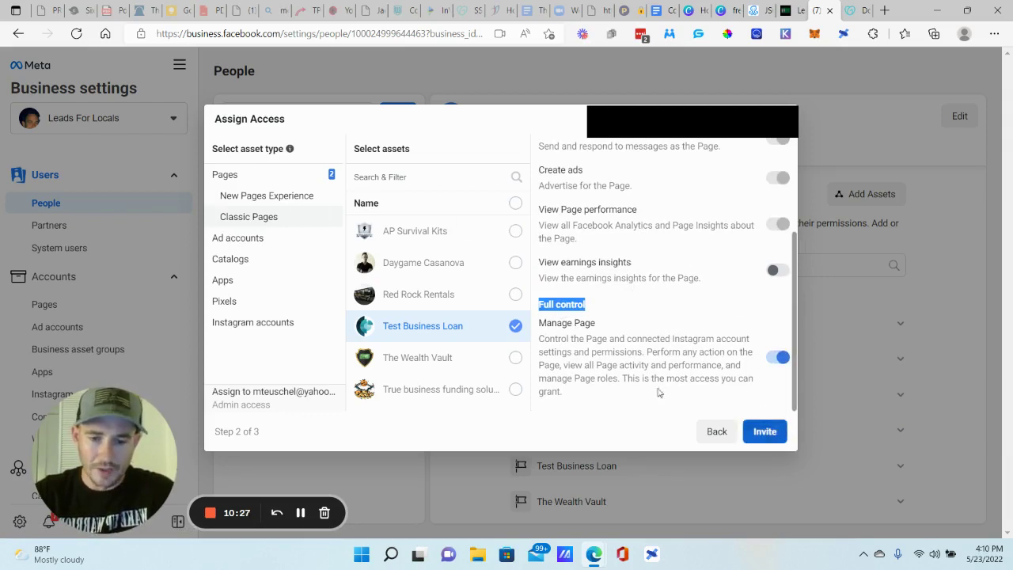
- Allow content management on Leads For Locals and full control of the Patriot Survival ad account
left_click(275, 200)
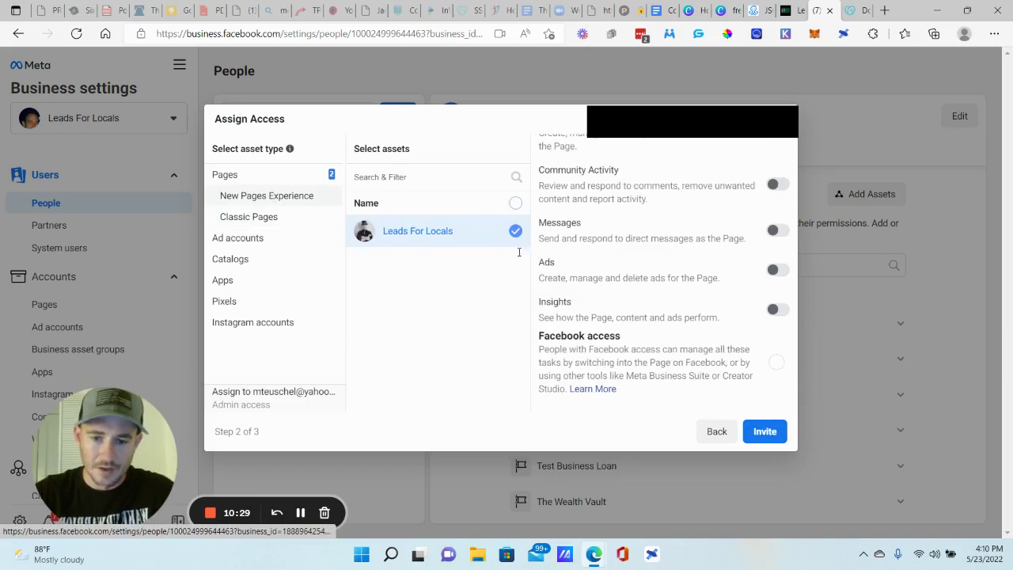
scroll(677, 342, "up", 3)
scroll(681, 273, "down", 1)
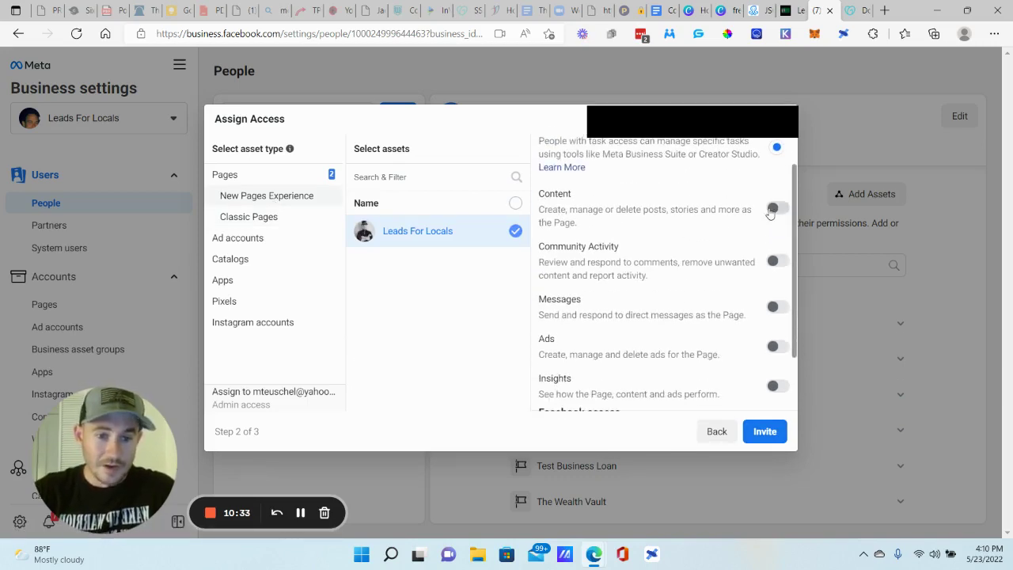
left_click(776, 210)
scroll(700, 274, "down", 2)
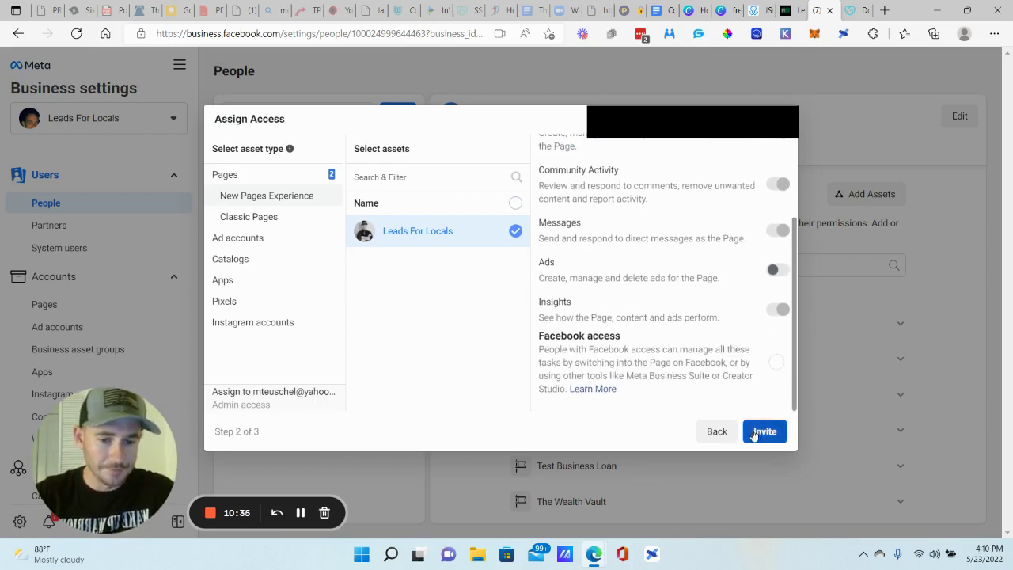
left_click(254, 246)
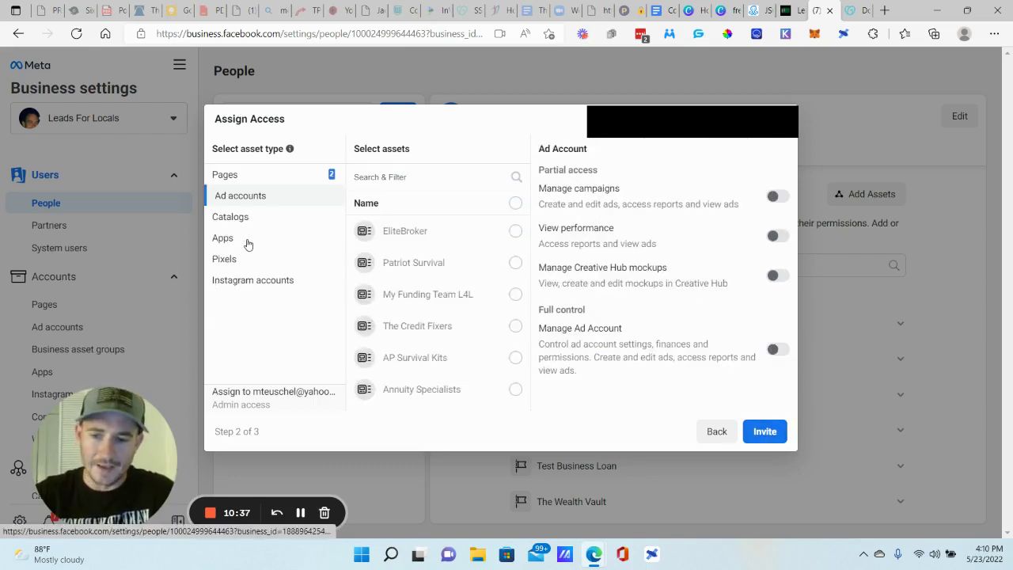
left_click(513, 264)
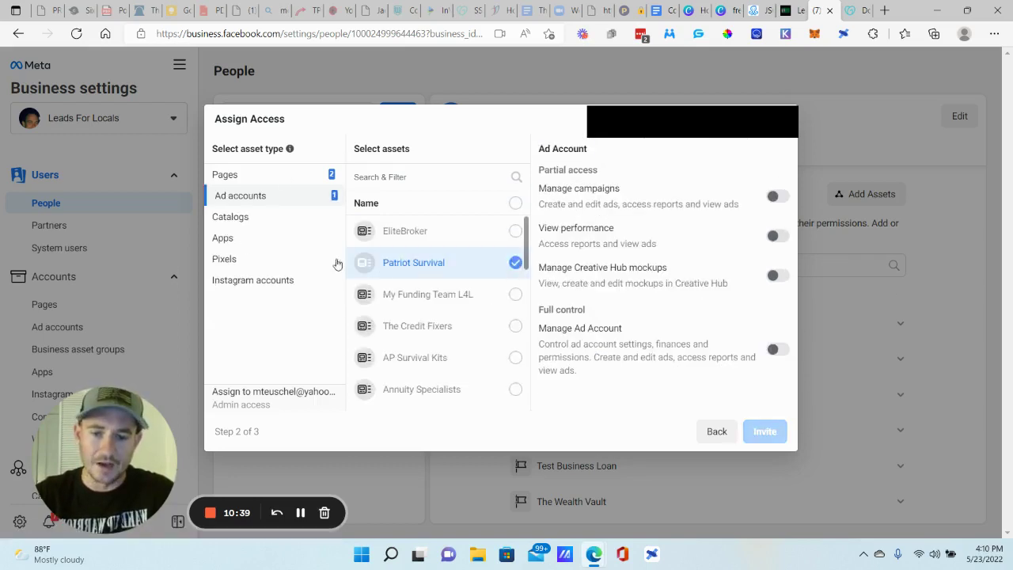
left_click(775, 349)
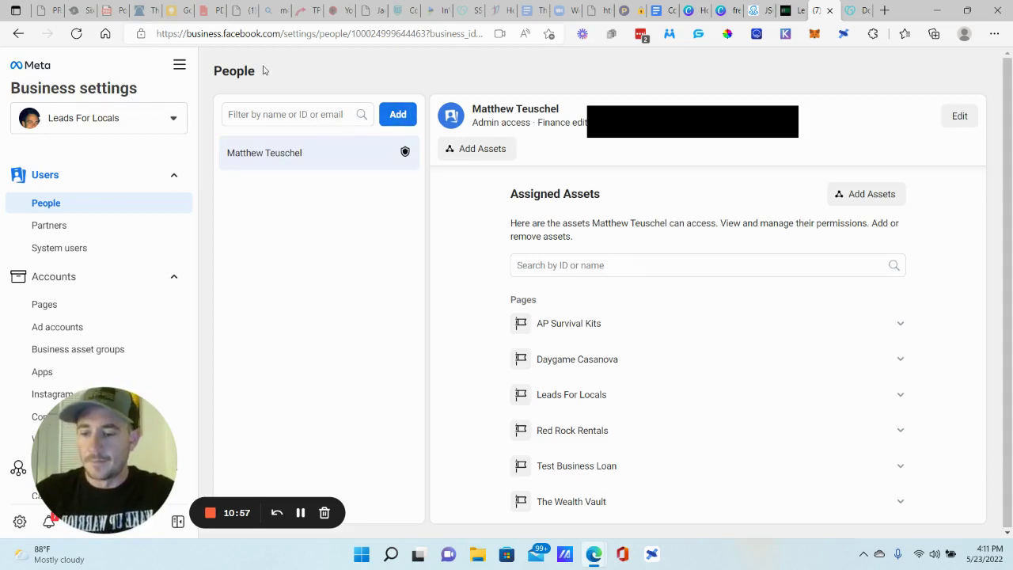
- Open Events Manager from the All tools menu
left_click_drag(103, 459, 252, 458)
left_click(181, 65)
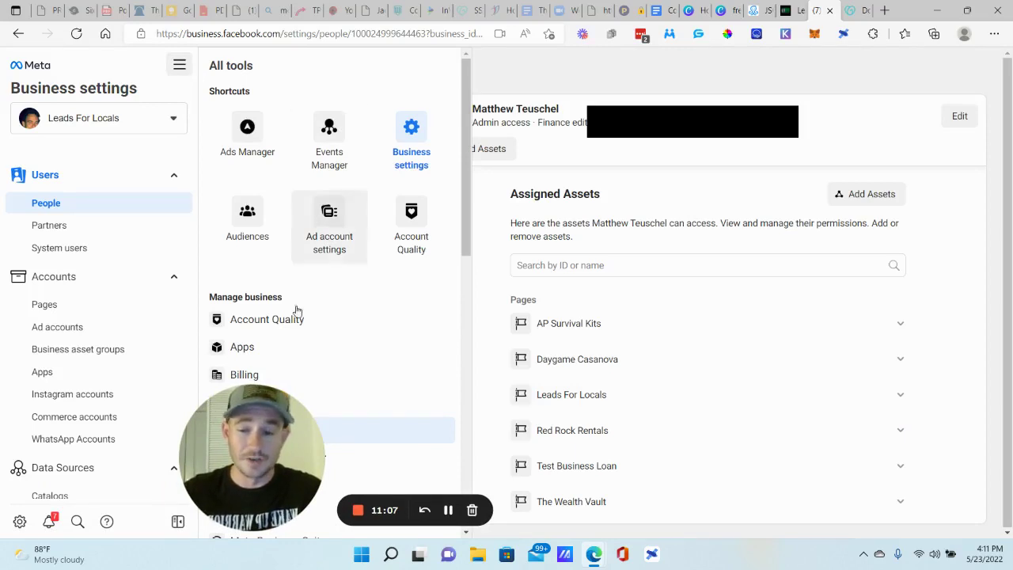
left_click(273, 428)
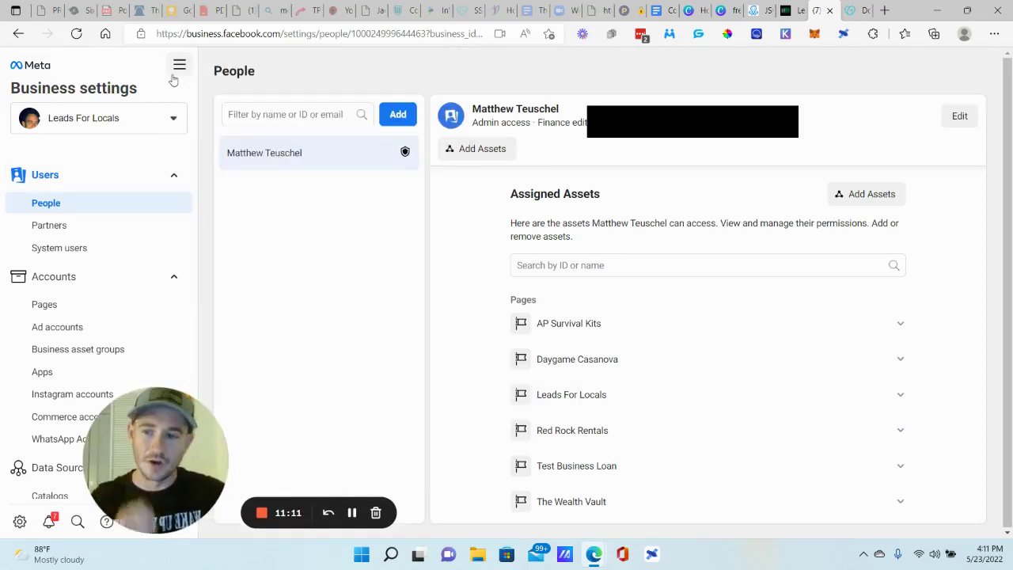
left_click(179, 65)
left_click(329, 127)
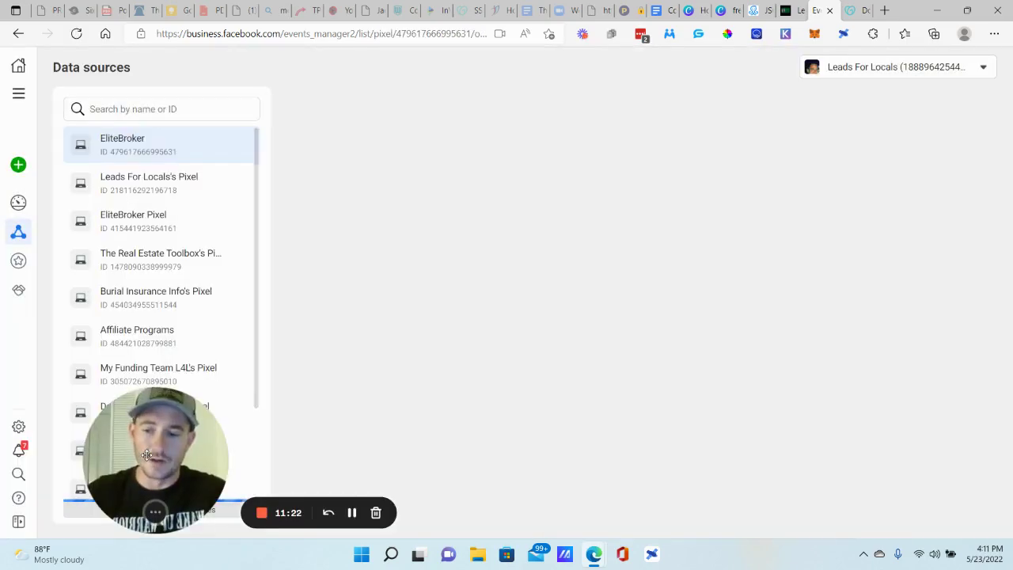
- Browse the Burial Insurance Info, Affiliate Programs, My Funding Team L4L, Leads For Locals and EliteBroker pixels
left_click_drag(146, 438, 100, 440)
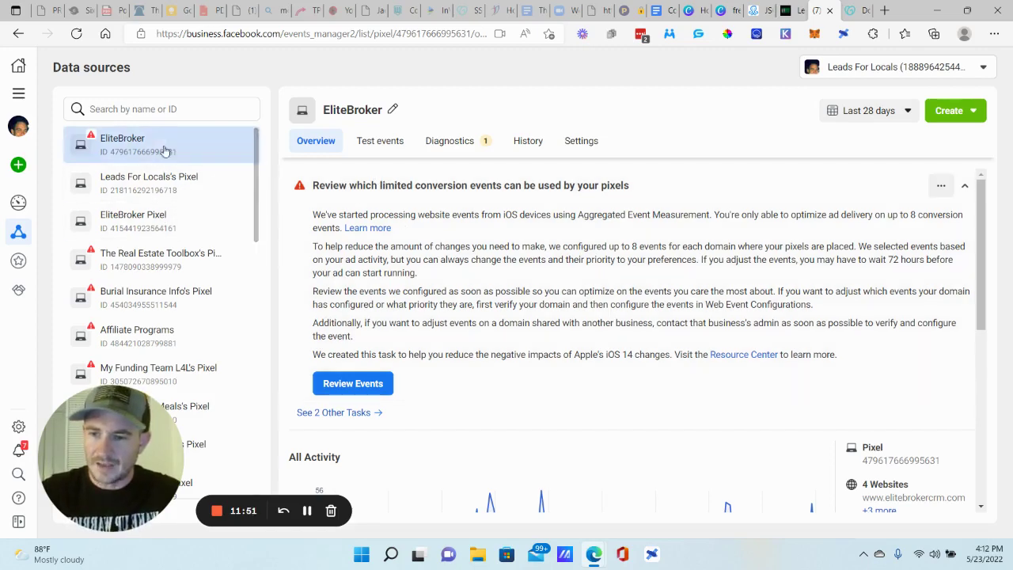
left_click(151, 261)
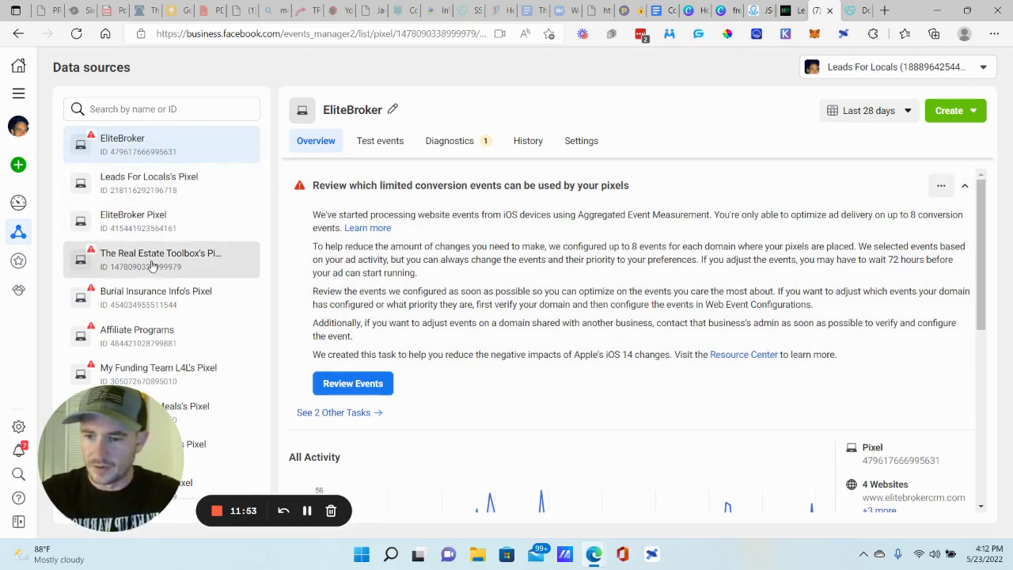
left_click(152, 291)
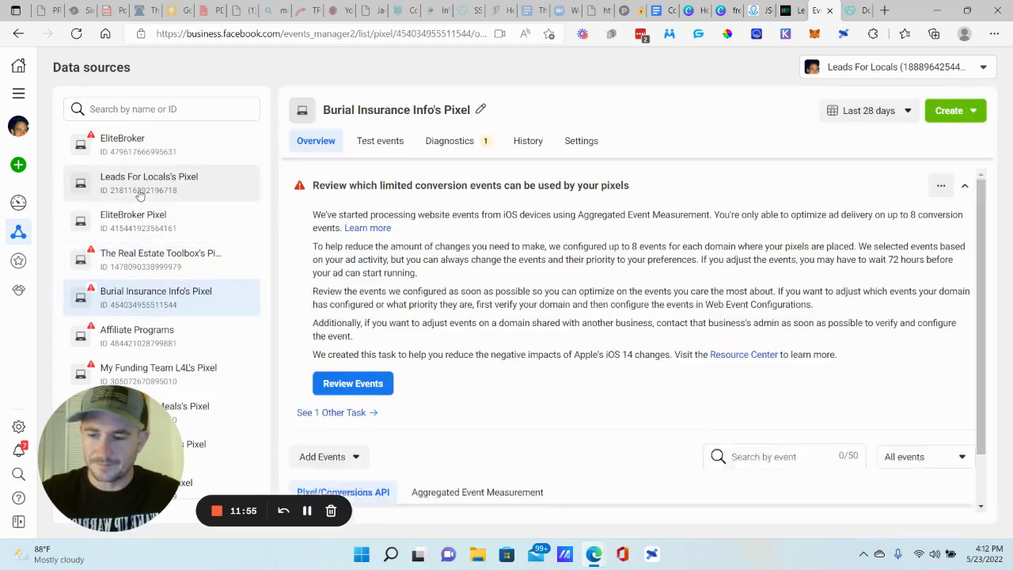
left_click(154, 332)
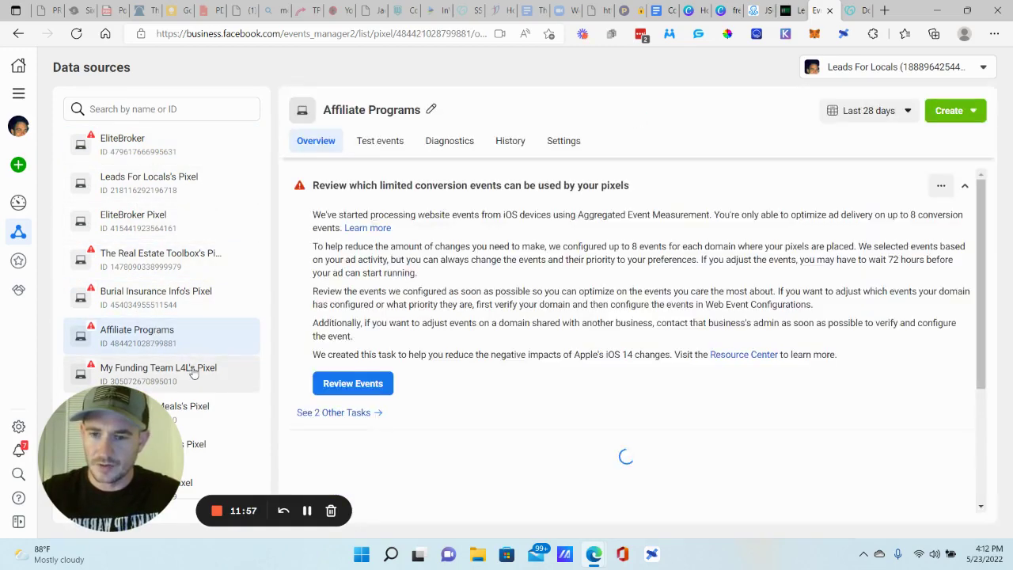
left_click(191, 371)
left_click(146, 192)
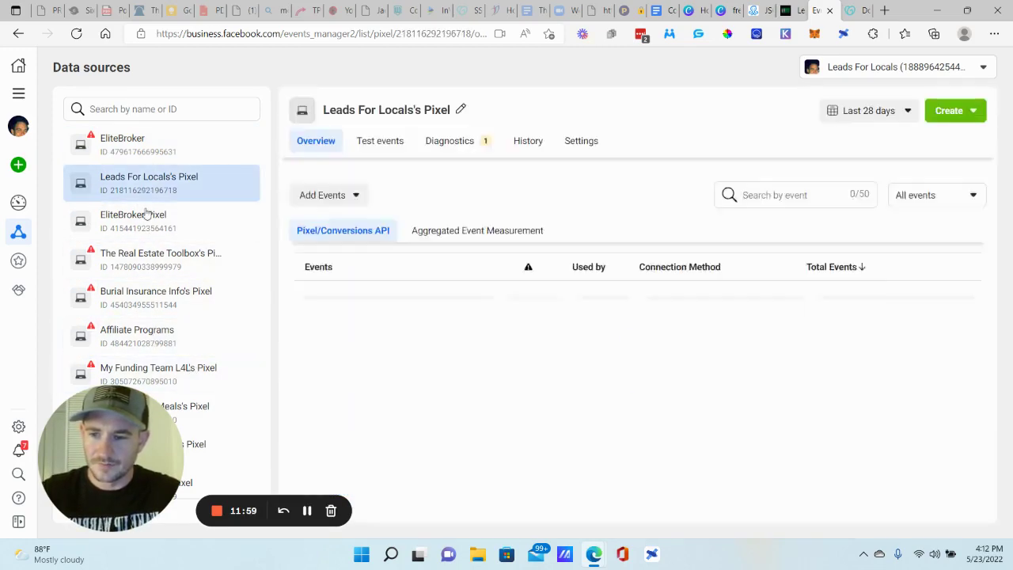
left_click(146, 216)
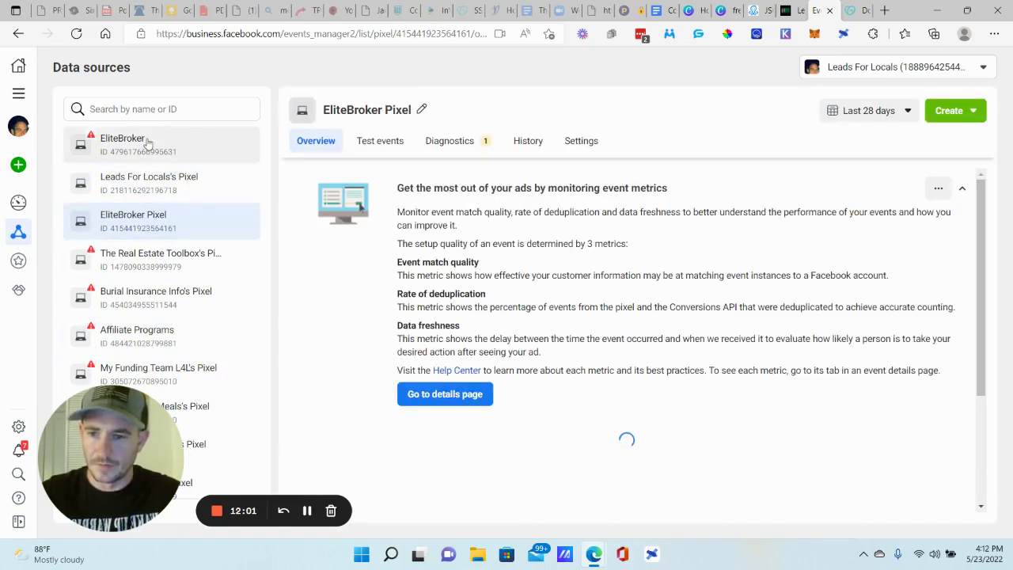
left_click(140, 147)
scroll(164, 184, "down", 3)
left_click(156, 268)
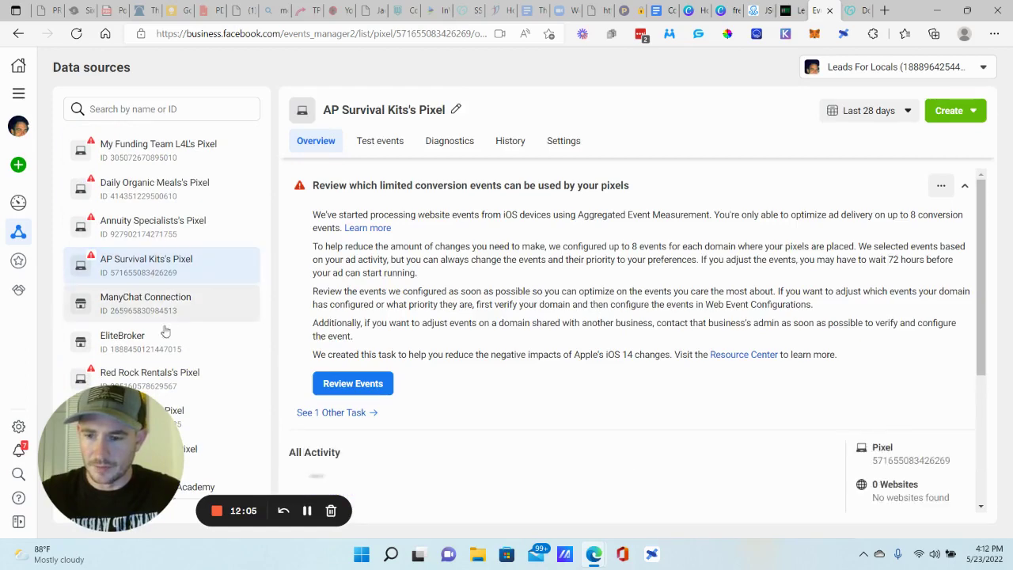
left_click(169, 310)
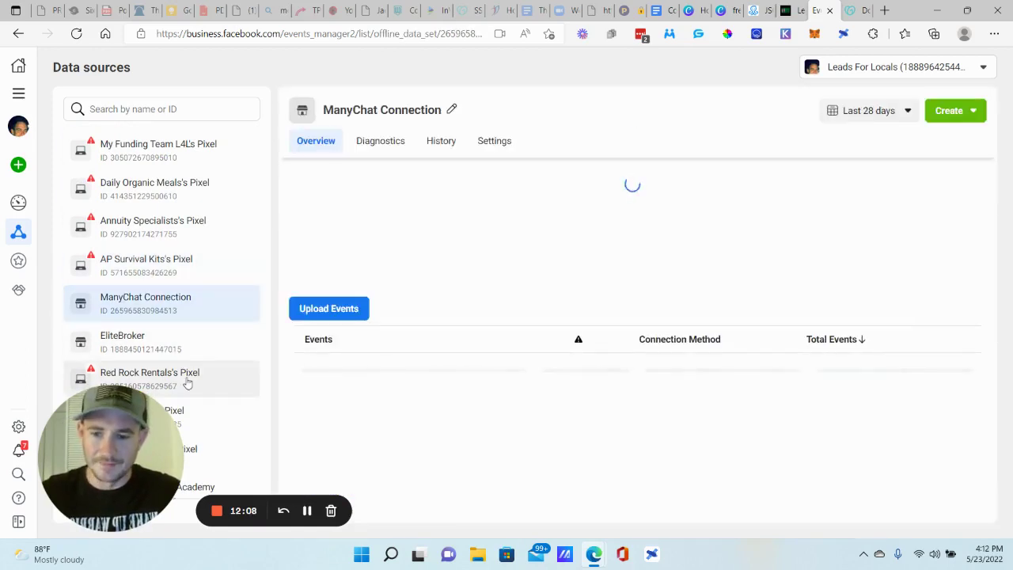
left_click(187, 383)
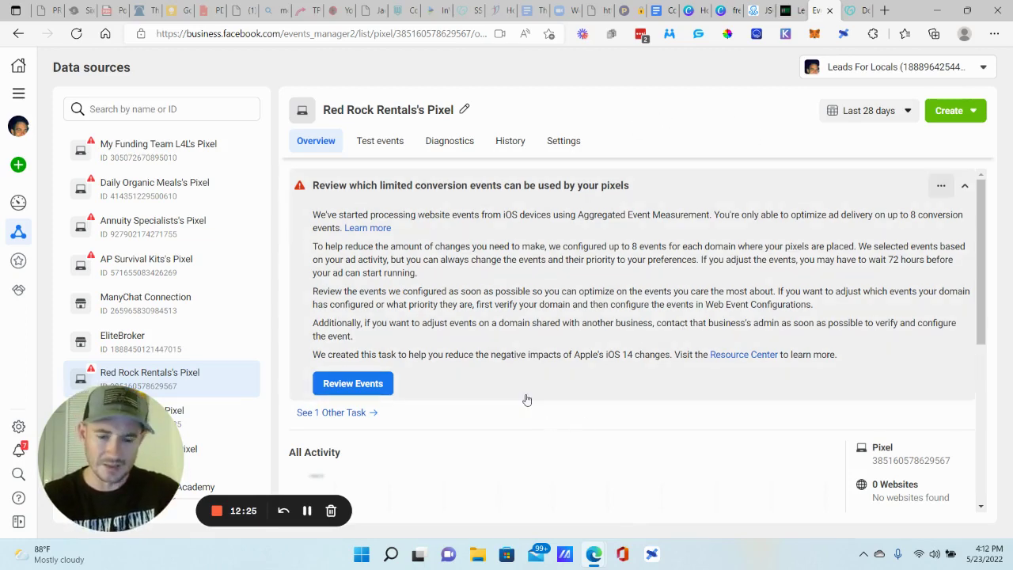
scroll(525, 372, "down", 1)
scroll(523, 350, "up", 1)
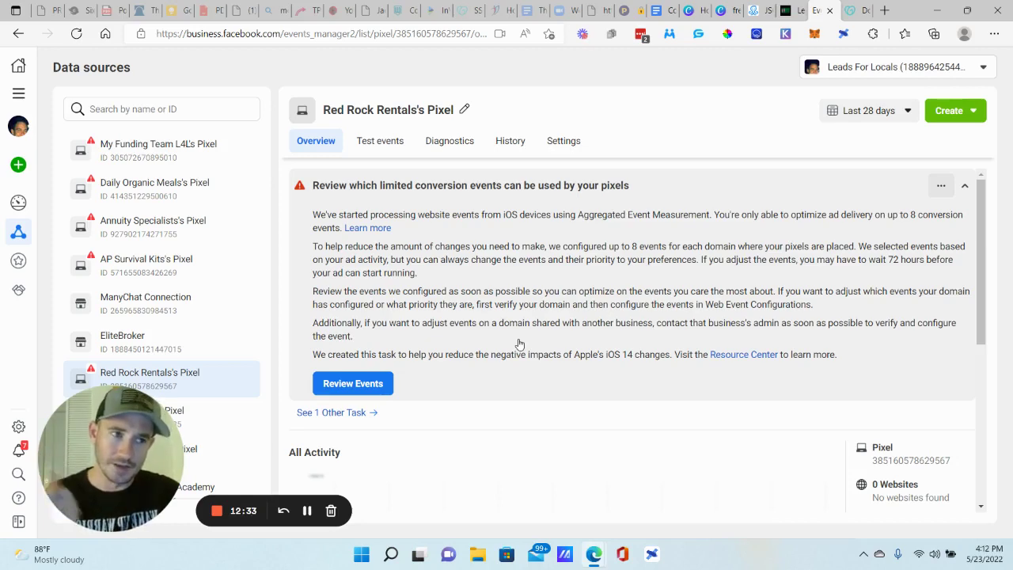
scroll(511, 328, "down", 4)
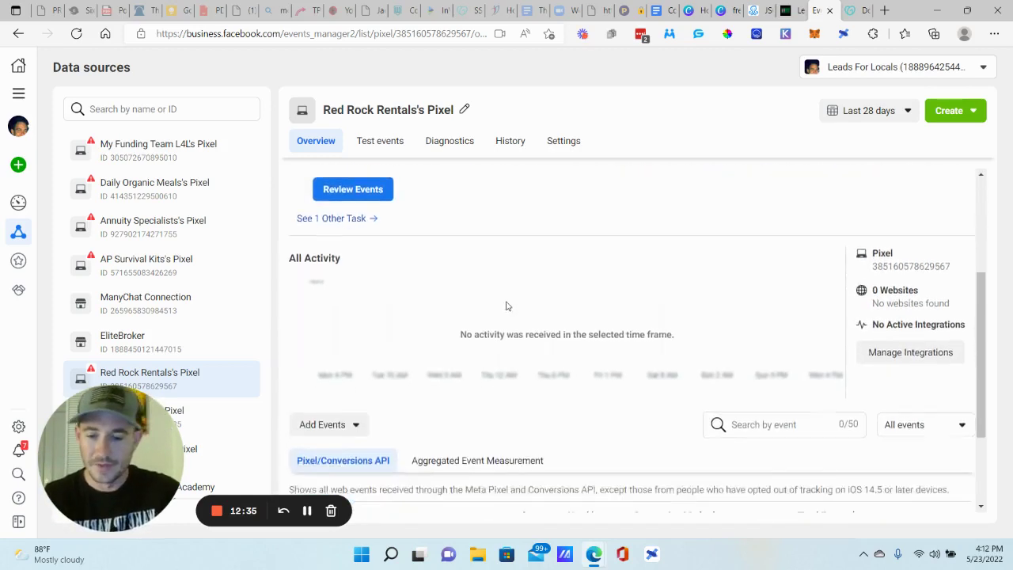
scroll(494, 301, "up", 4)
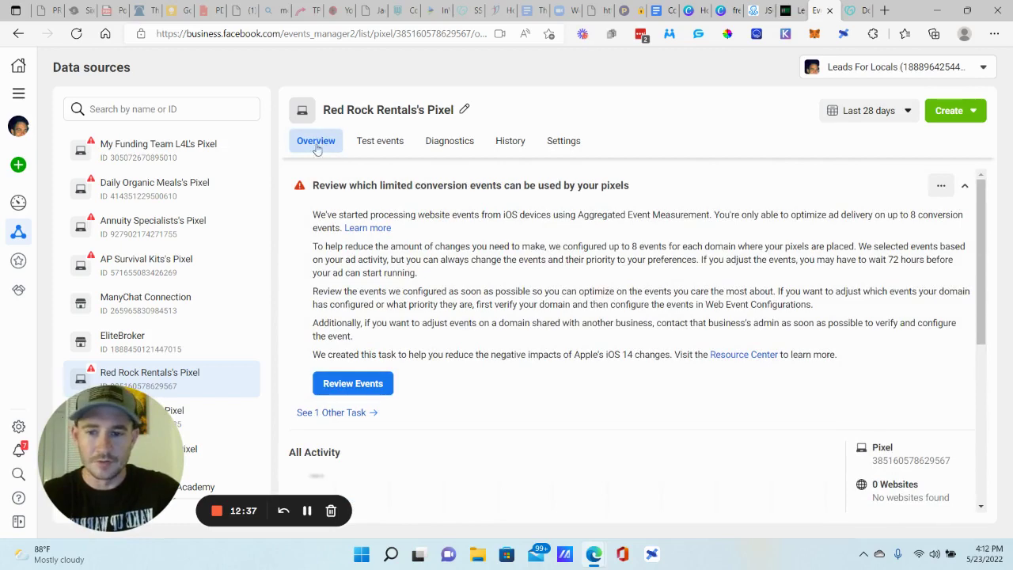
left_click(577, 140)
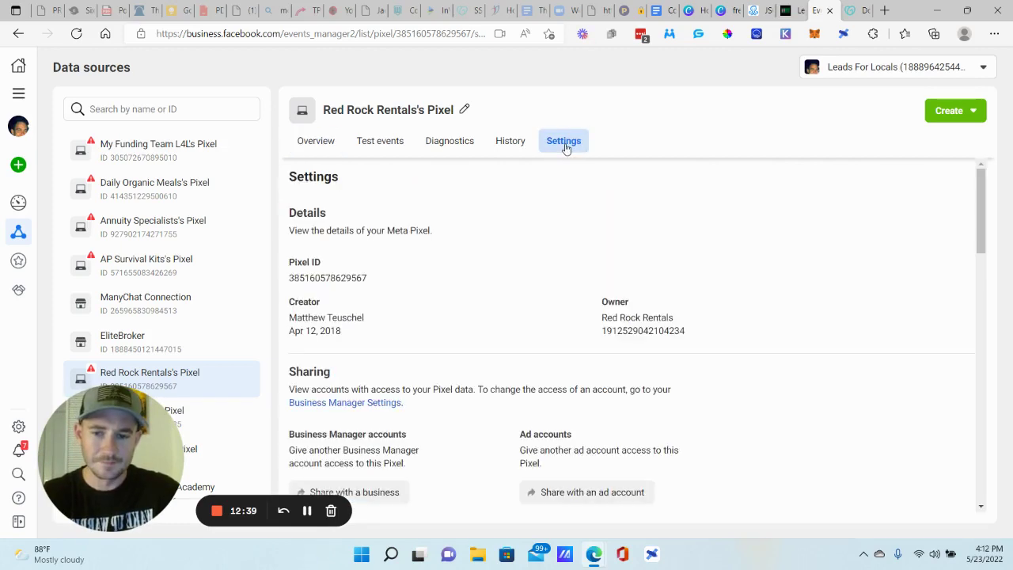
scroll(507, 251, "down", 2)
scroll(507, 251, "down", 8)
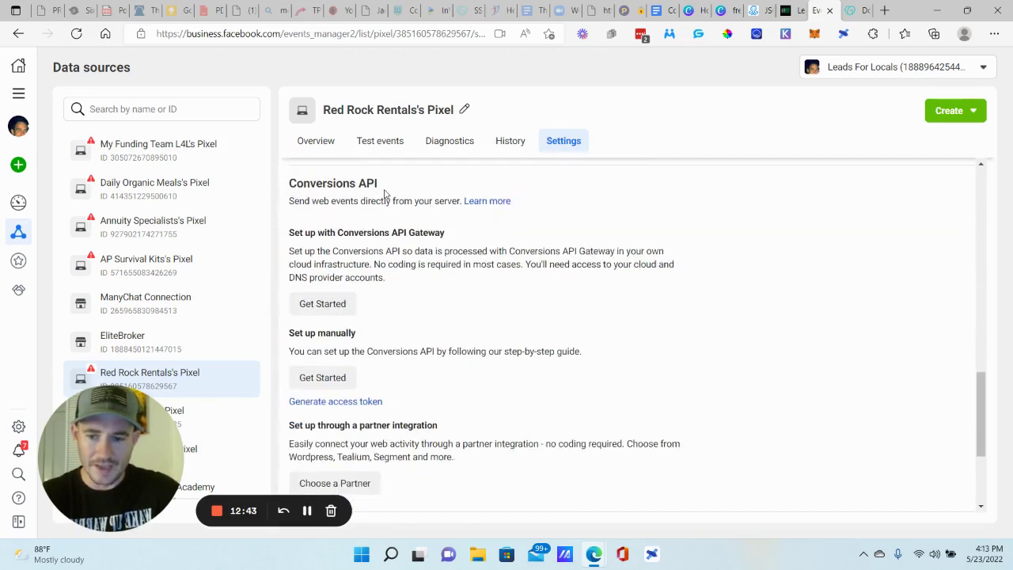
left_click_drag(286, 340, 360, 339)
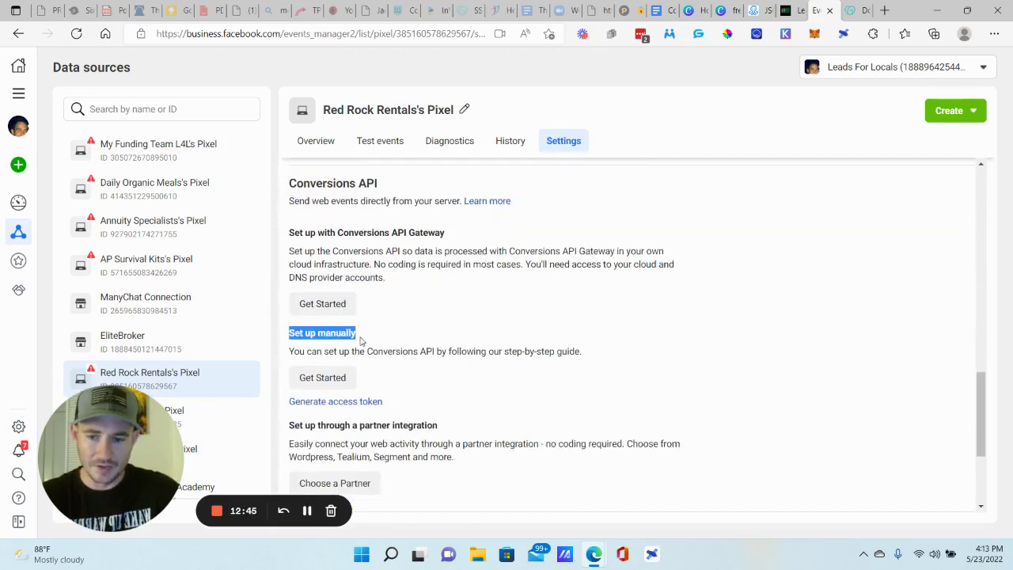
left_click(326, 378)
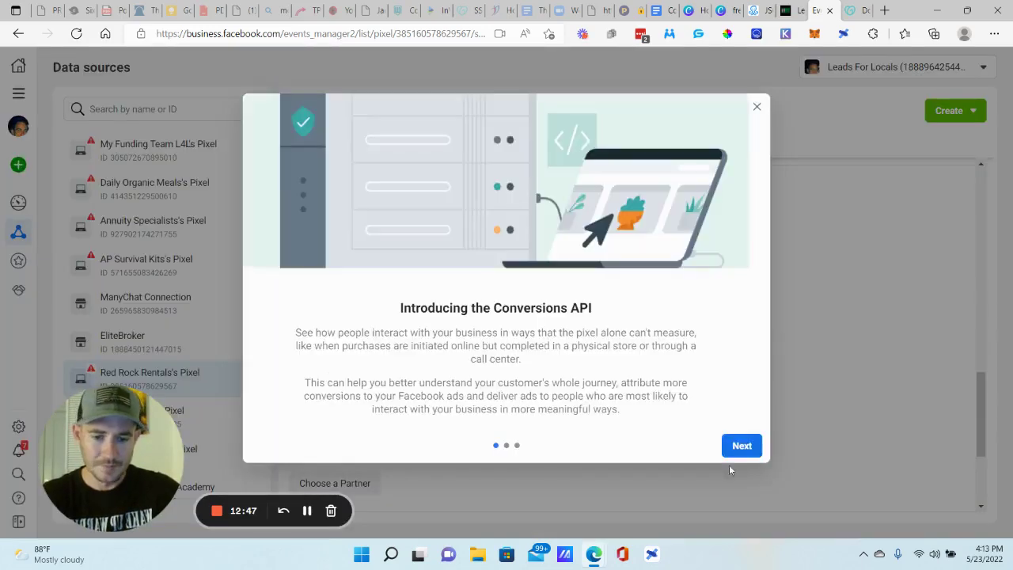
left_click(740, 446)
left_click(740, 448)
left_click(742, 448)
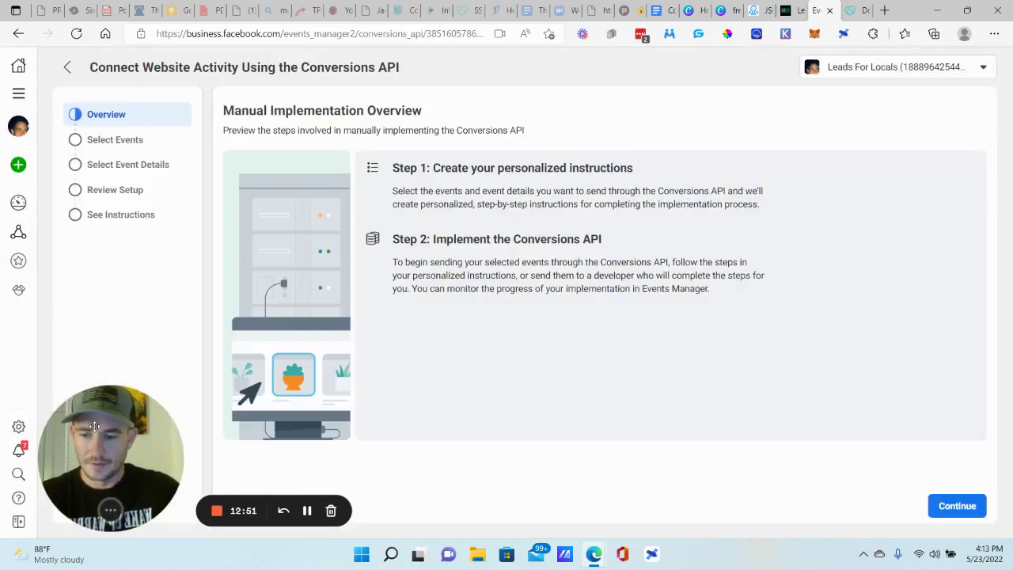
left_click_drag(93, 430, 95, 430)
left_click(957, 504)
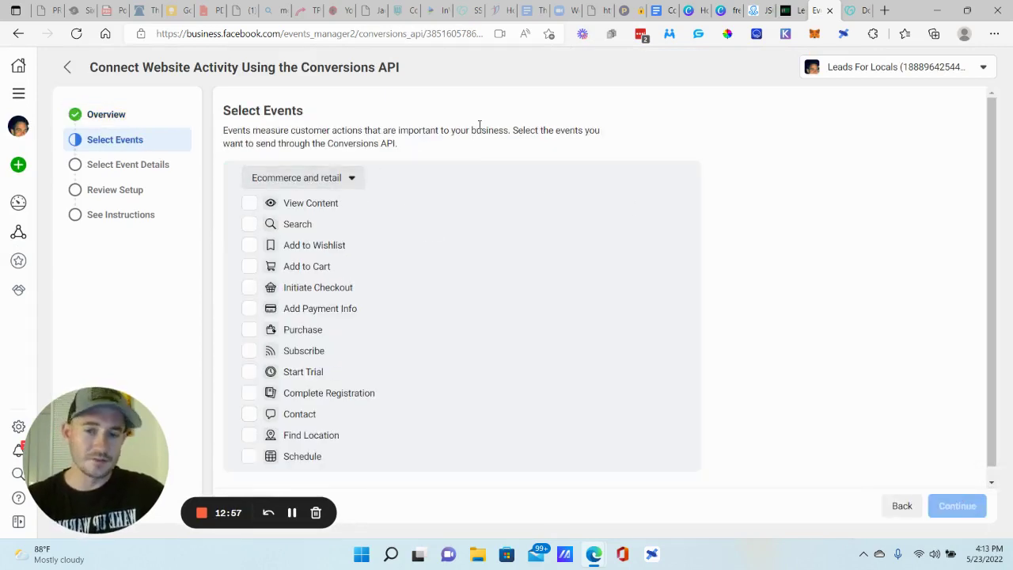
- Under Financial services, tick View Content, Lead, Schedule and Submit Application, then continue
left_click(350, 177)
left_click(312, 362)
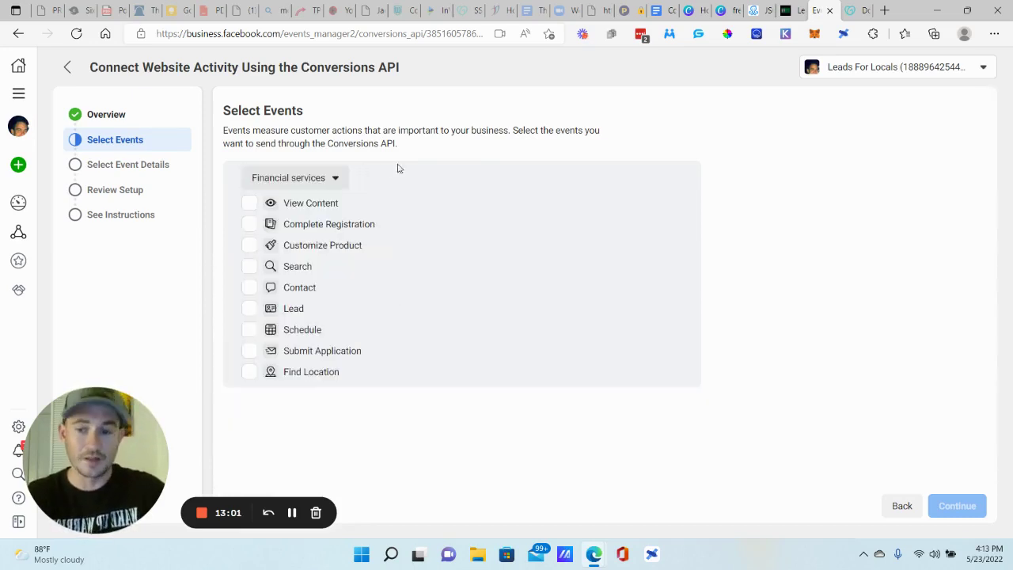
left_click(248, 204)
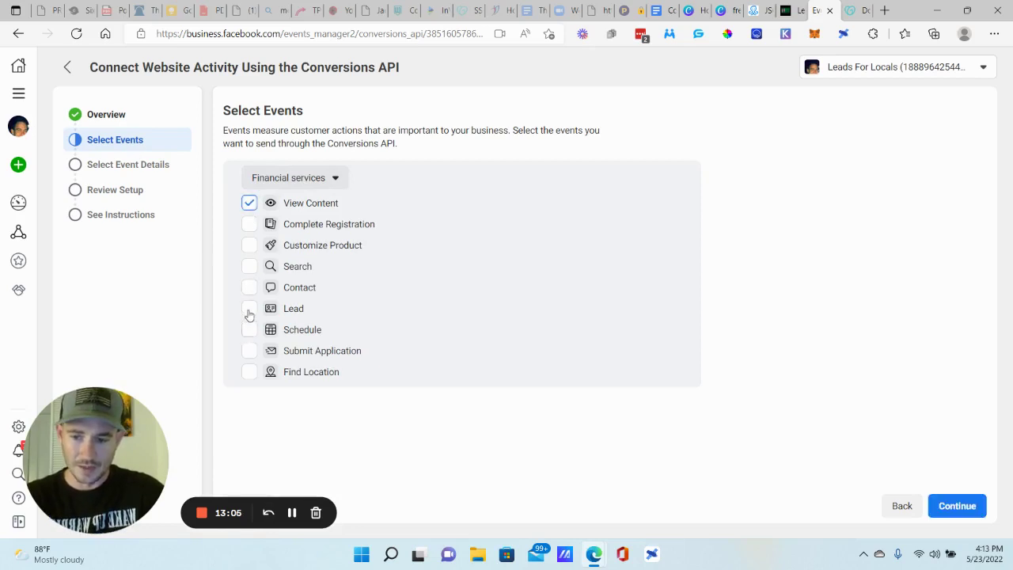
left_click(248, 309)
left_click(249, 329)
left_click(249, 351)
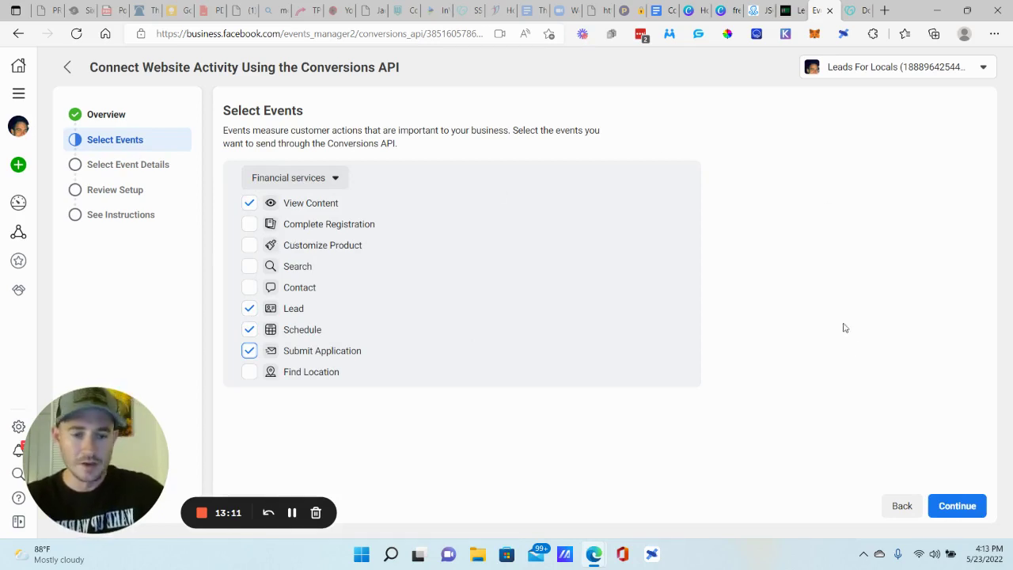
left_click(955, 508)
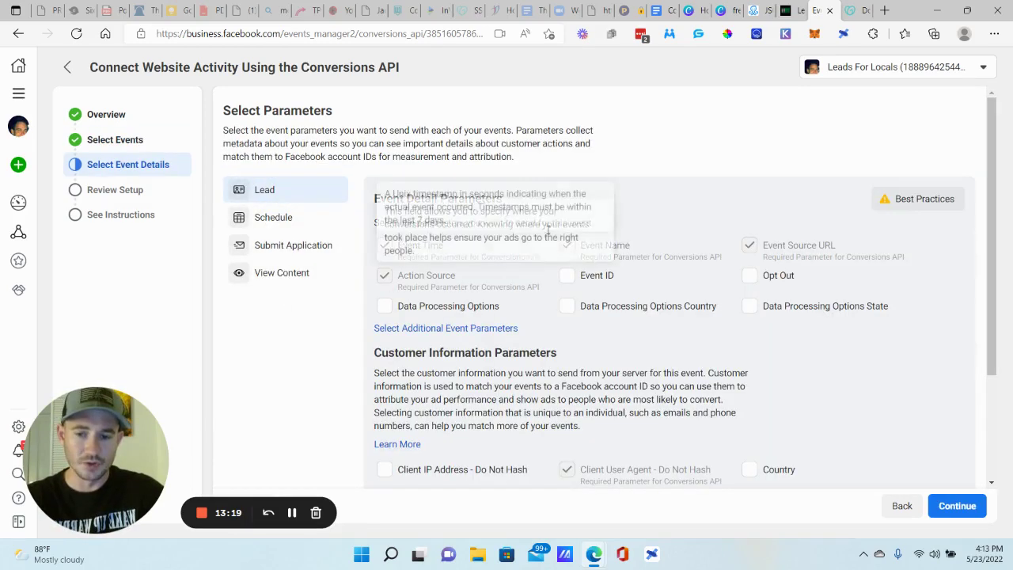
- Send every customer information parameter with Lead, from City and Email to Subscription ID
scroll(610, 205, "down", 3)
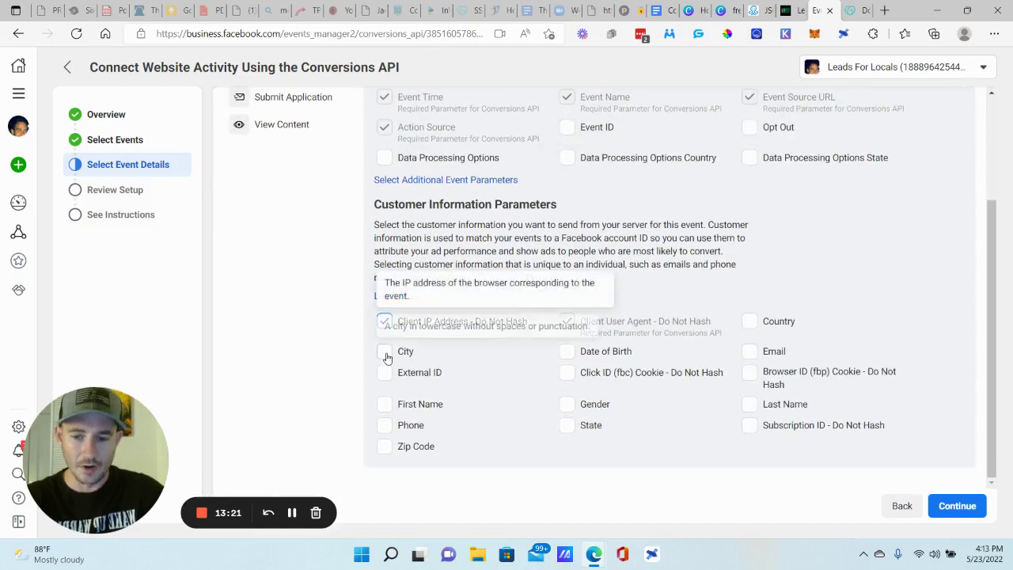
left_click(385, 351)
left_click(384, 373)
left_click(385, 404)
left_click(385, 425)
left_click(384, 445)
left_click(567, 351)
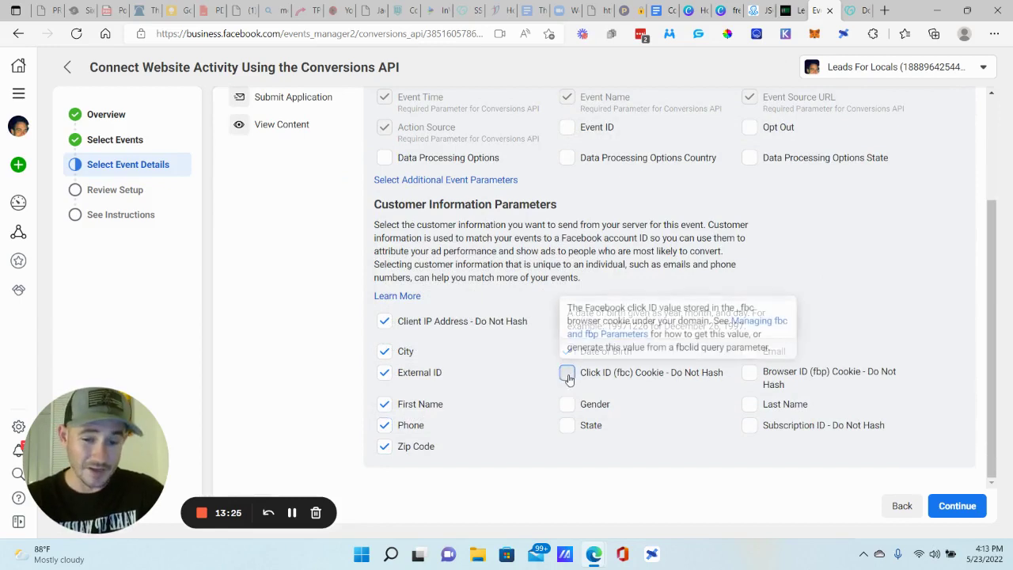
left_click(567, 373)
left_click(567, 404)
left_click(567, 425)
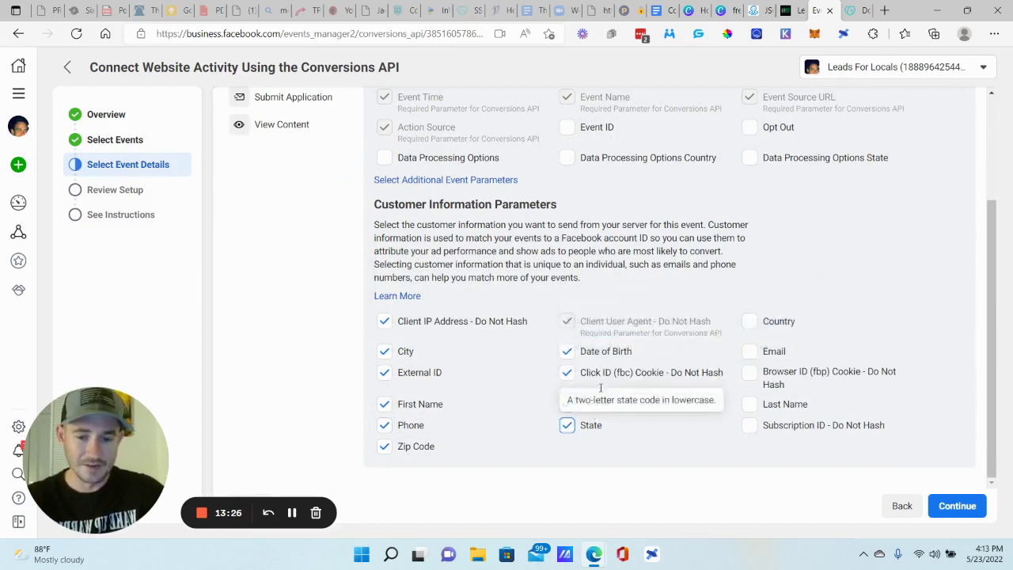
left_click(749, 321)
left_click(748, 351)
left_click(749, 373)
left_click(749, 404)
left_click(749, 425)
scroll(543, 265, "up", 1)
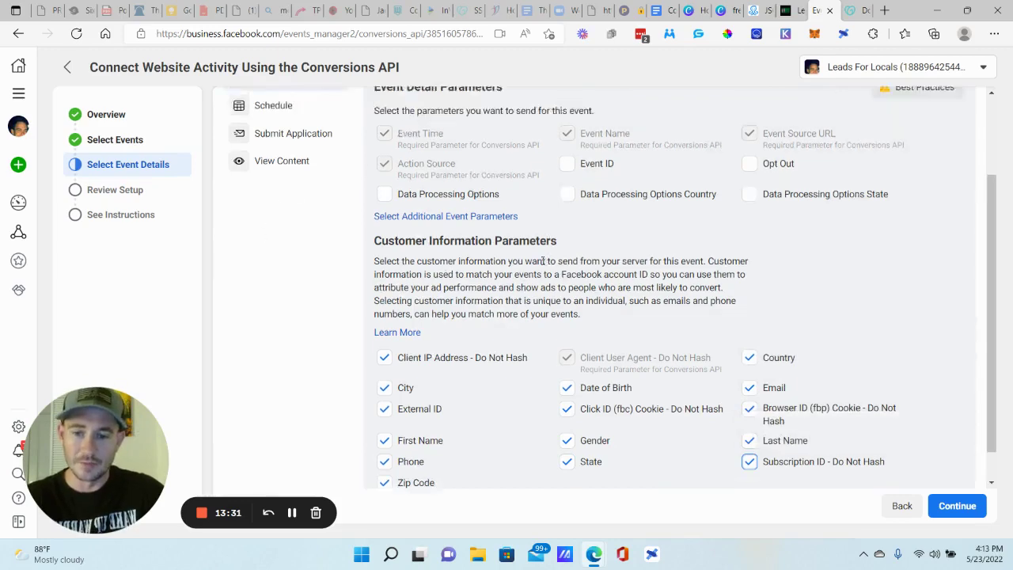
scroll(543, 264, "up", 2)
- Give Schedule the Client IP, City, External ID, First Name, Phone and Zip Code parameters
left_click(274, 217)
scroll(377, 300, "down", 3)
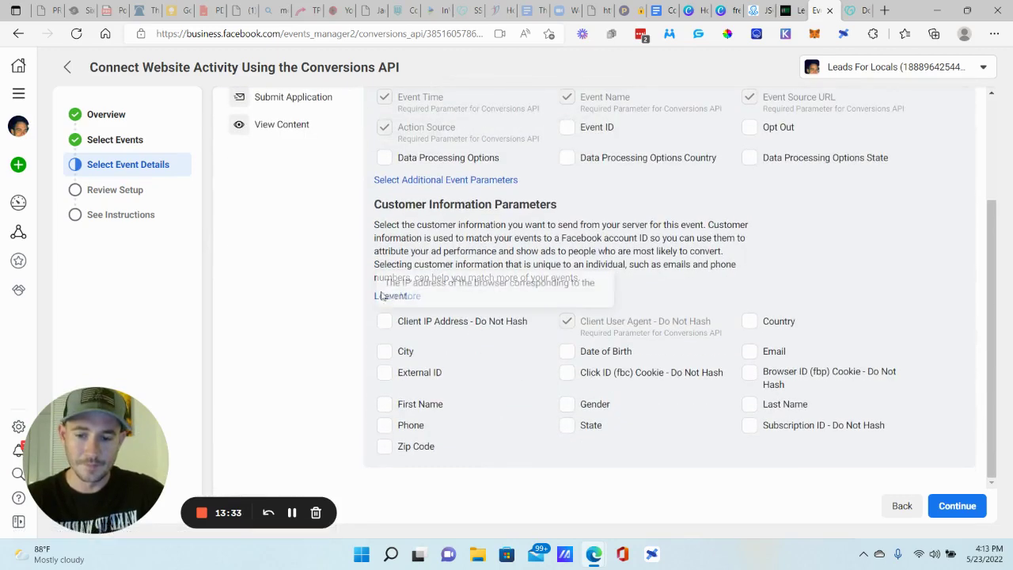
left_click(383, 321)
left_click(384, 352)
left_click(384, 373)
left_click(384, 404)
left_click(383, 425)
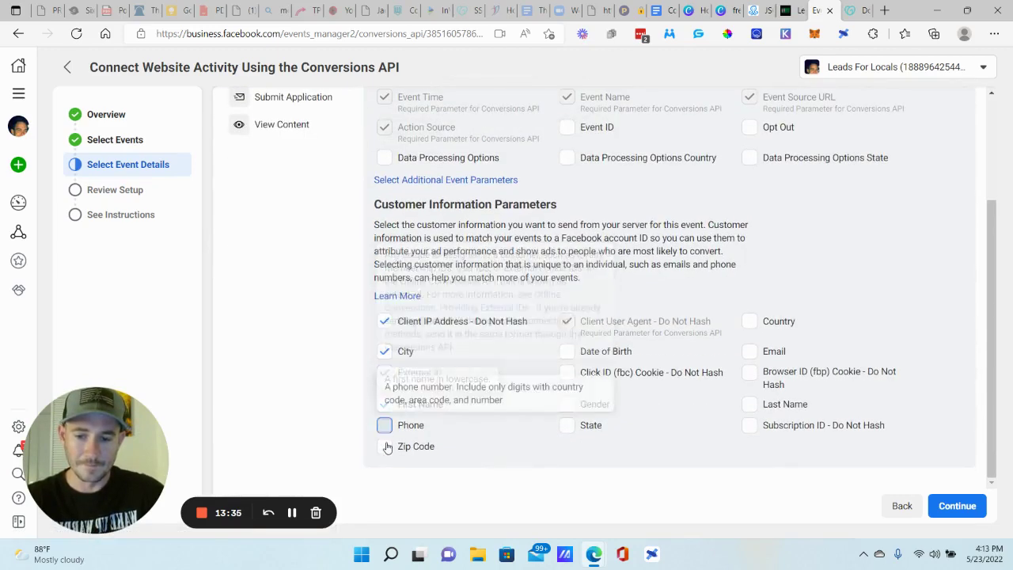
left_click(386, 446)
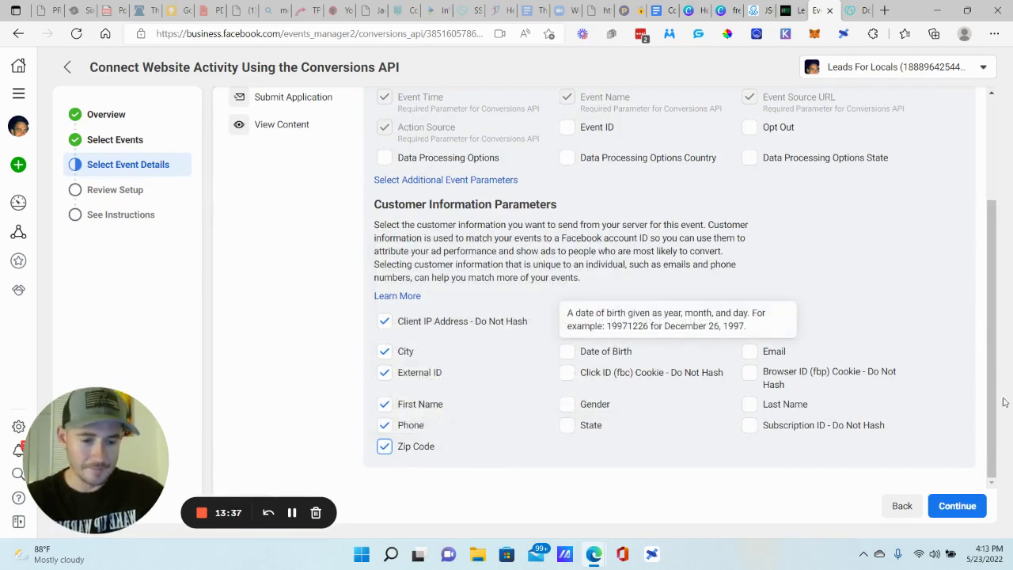
left_click(953, 505)
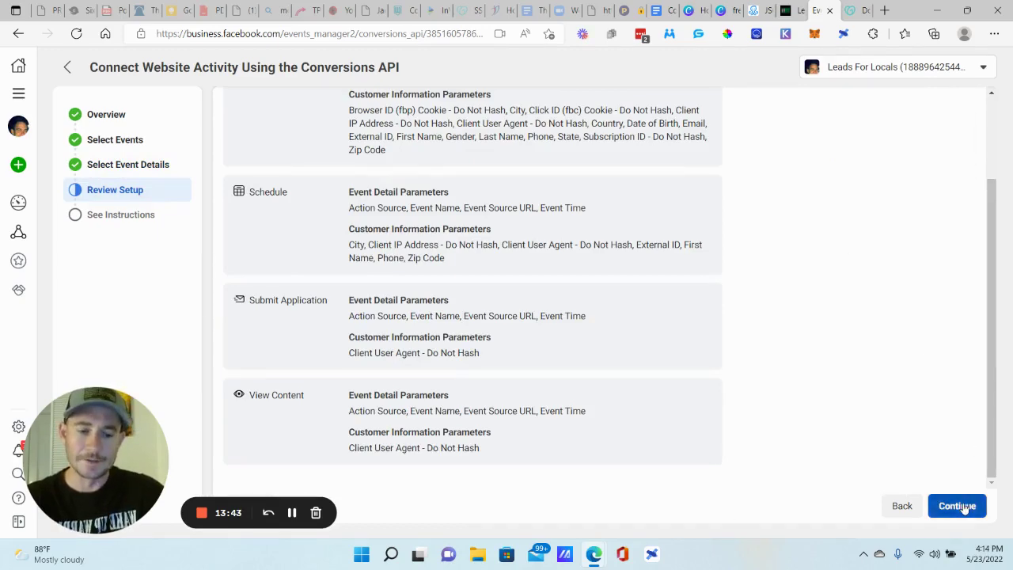
- Advance to See Instructions, then step back three times to Select Events
left_click(956, 505)
scroll(364, 199, "down", 1)
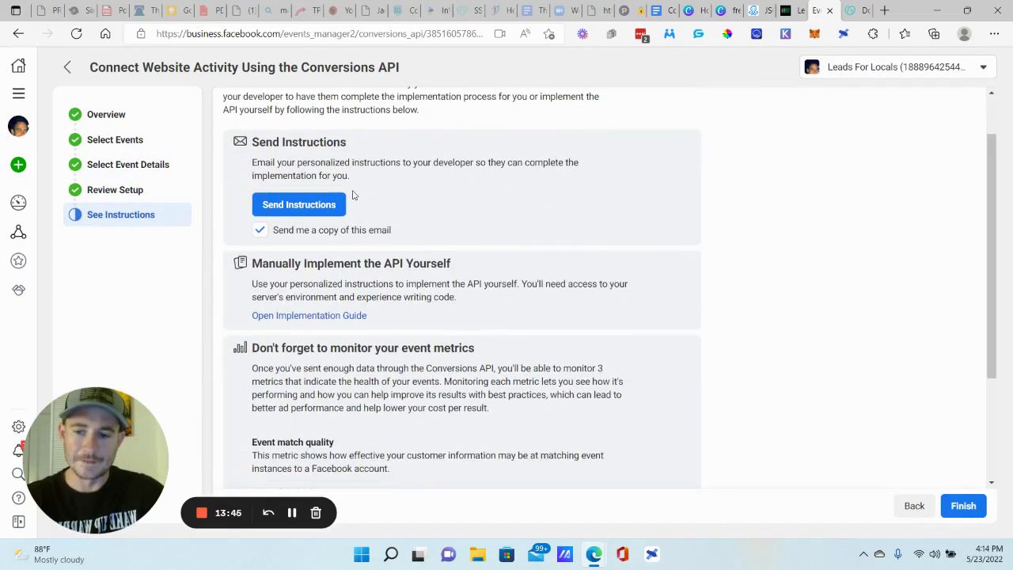
scroll(354, 198, "down", 1)
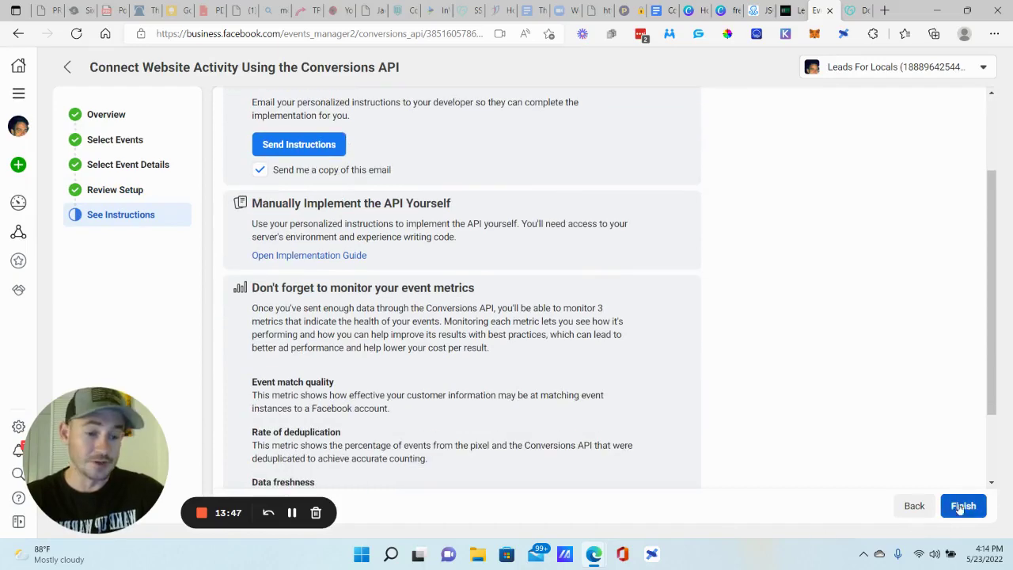
left_click(915, 508)
left_click(902, 506)
scroll(147, 219, "up", 3)
left_click(902, 504)
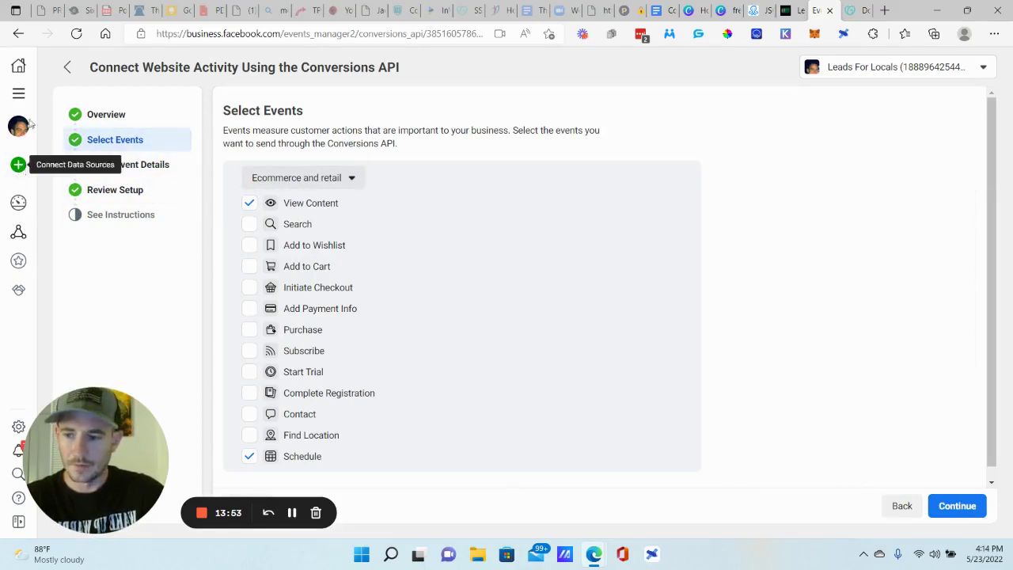
- Select the EliteBroker pixel under Data sources and view its Aggregated Event Measurement tab
mouse_move(19, 231)
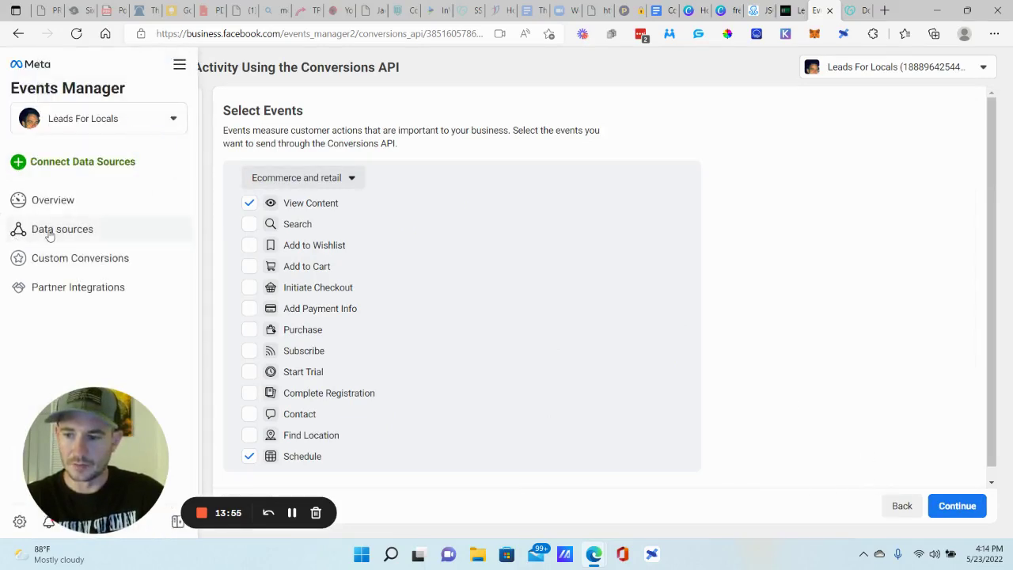
left_click(49, 232)
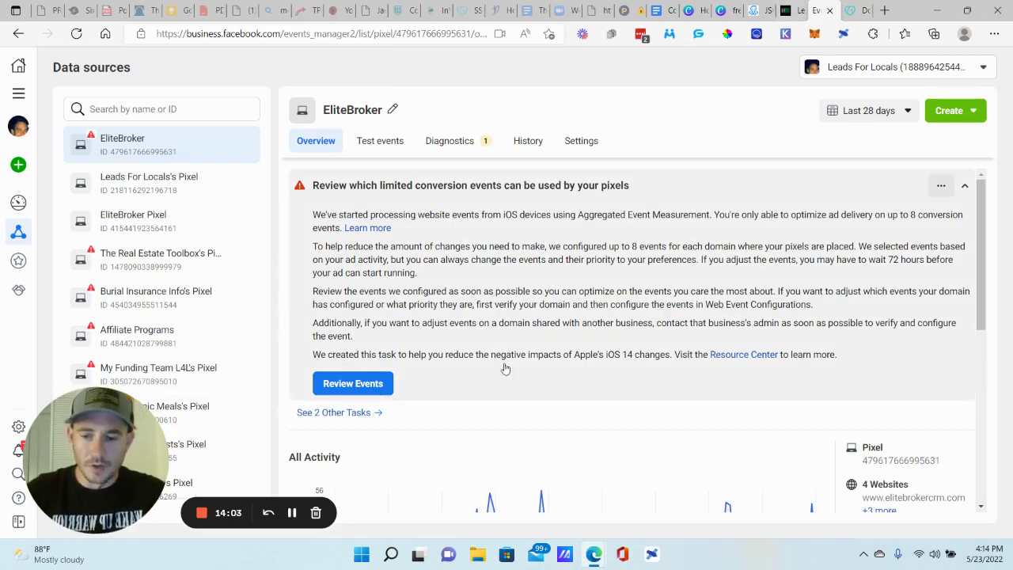
scroll(610, 264, "down", 5)
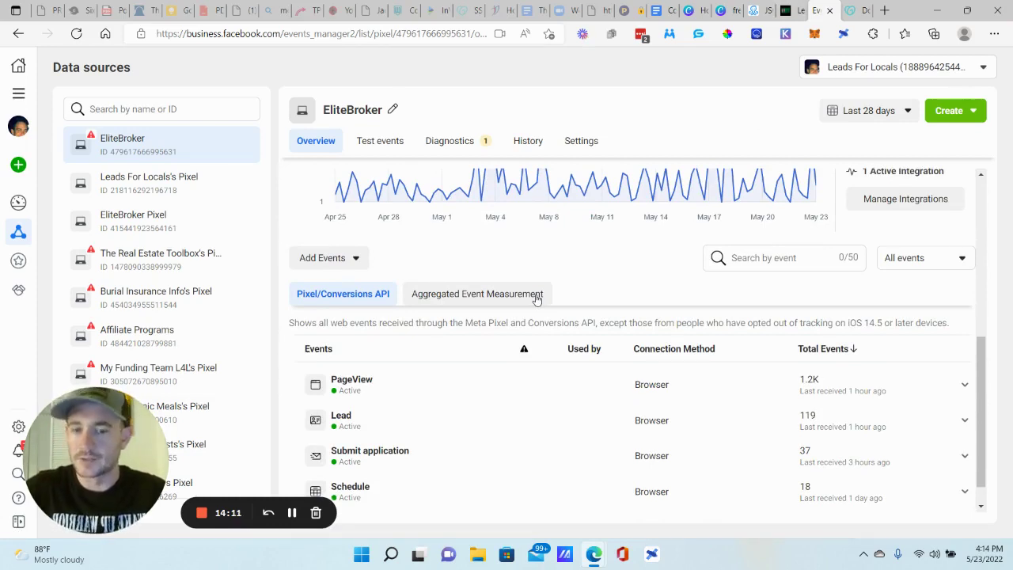
left_click(491, 296)
scroll(633, 388, "down", 1)
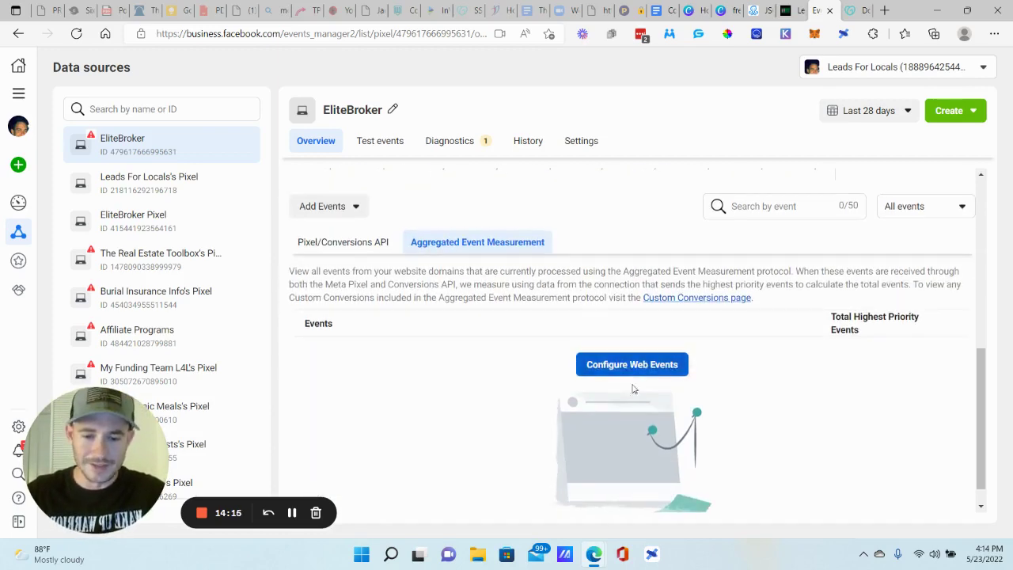
- Open the web event configurations and review, then dismiss, clkmg.com's Verify Domain notice
left_click(632, 364)
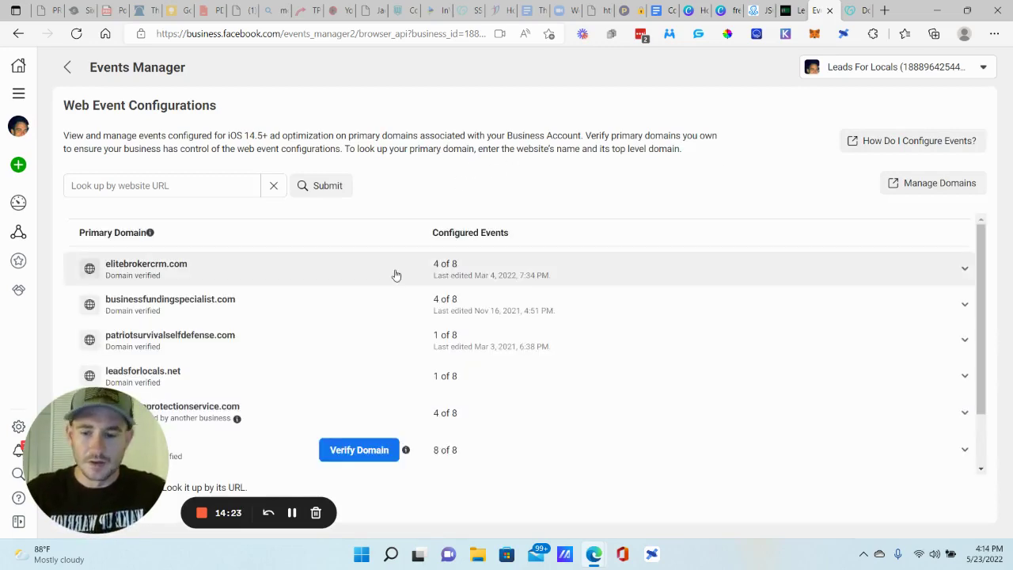
scroll(372, 234, "down", 1)
scroll(237, 269, "up", 1)
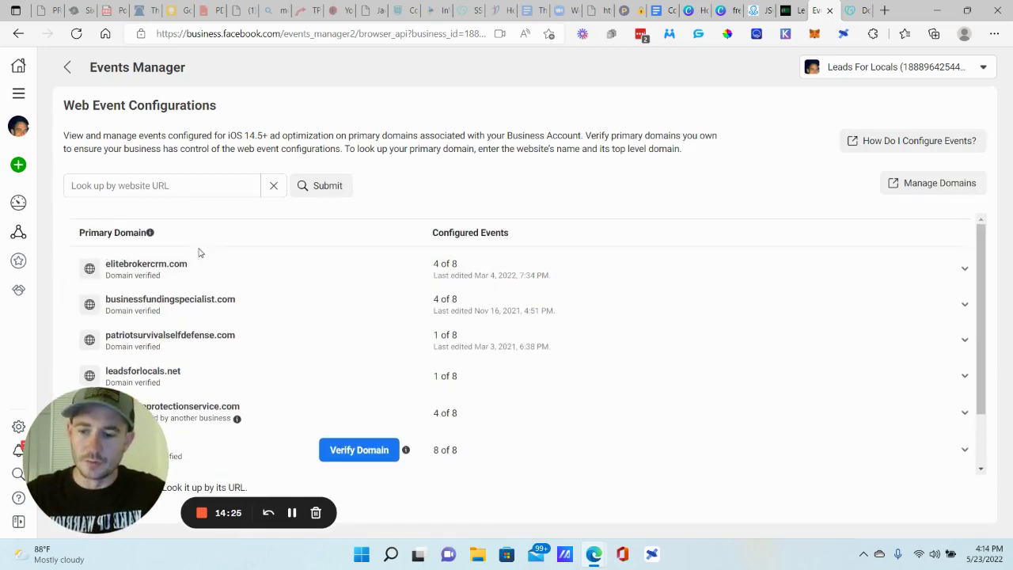
scroll(344, 379, "down", 1)
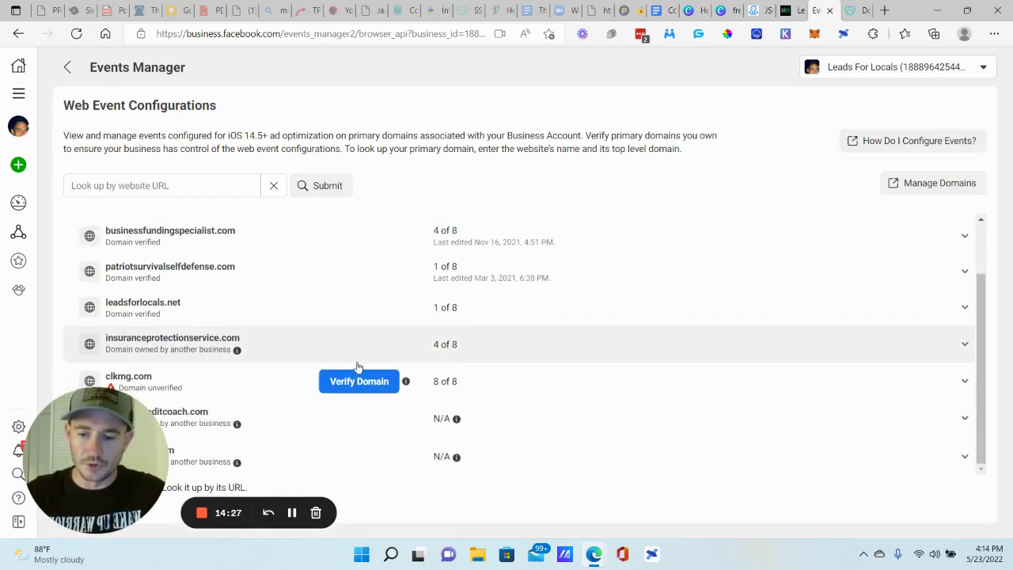
left_click(353, 390)
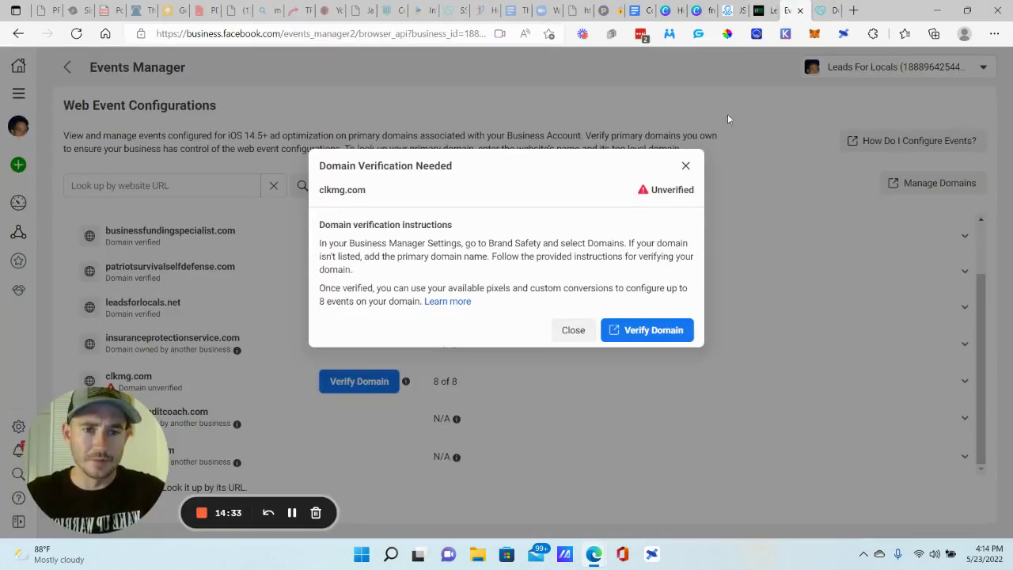
left_click(645, 161)
- Expand businessfundingspecialist.com and begin editing its events
scroll(175, 287, "up", 2)
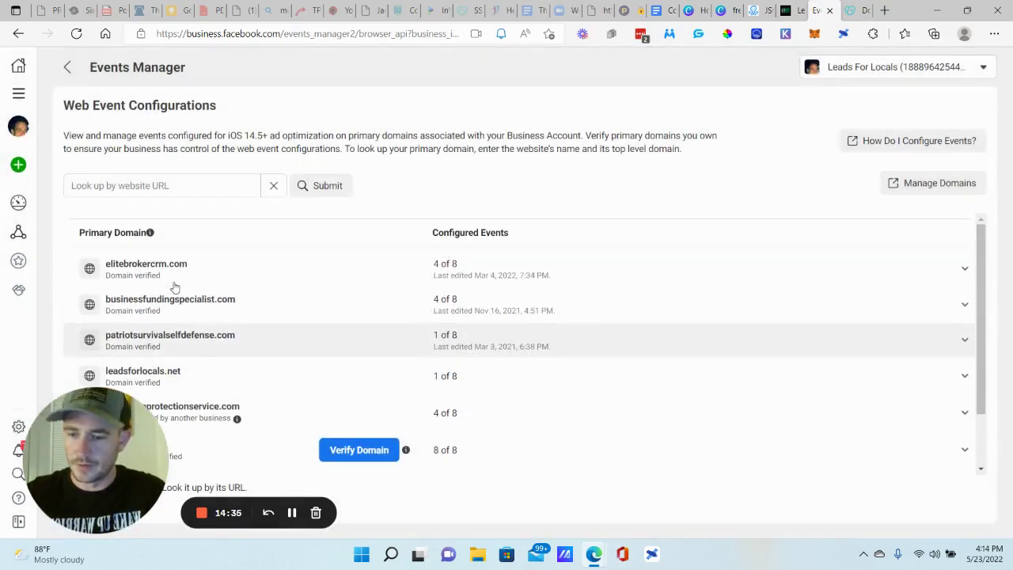
left_click(174, 300)
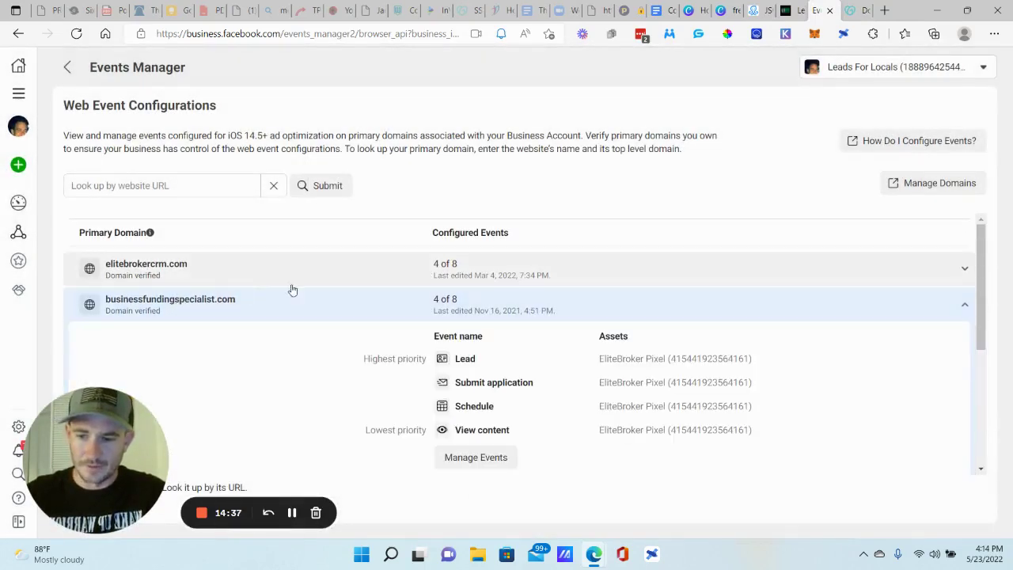
scroll(310, 293, "down", 3)
left_click(477, 301)
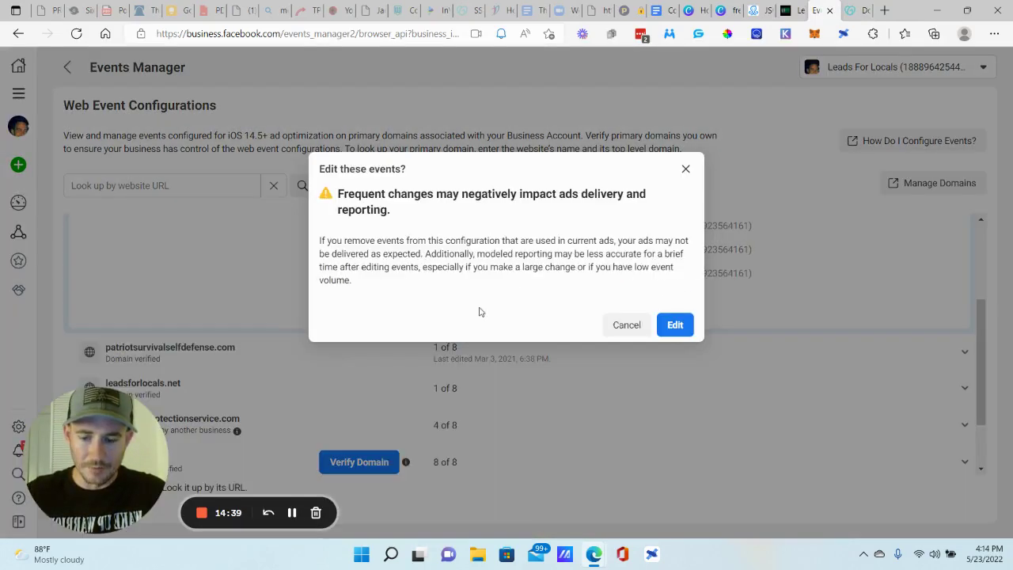
- Confirm editing, then add a fifth event row with the EliteBroker pixel, leaving its event unchosen
left_click(672, 325)
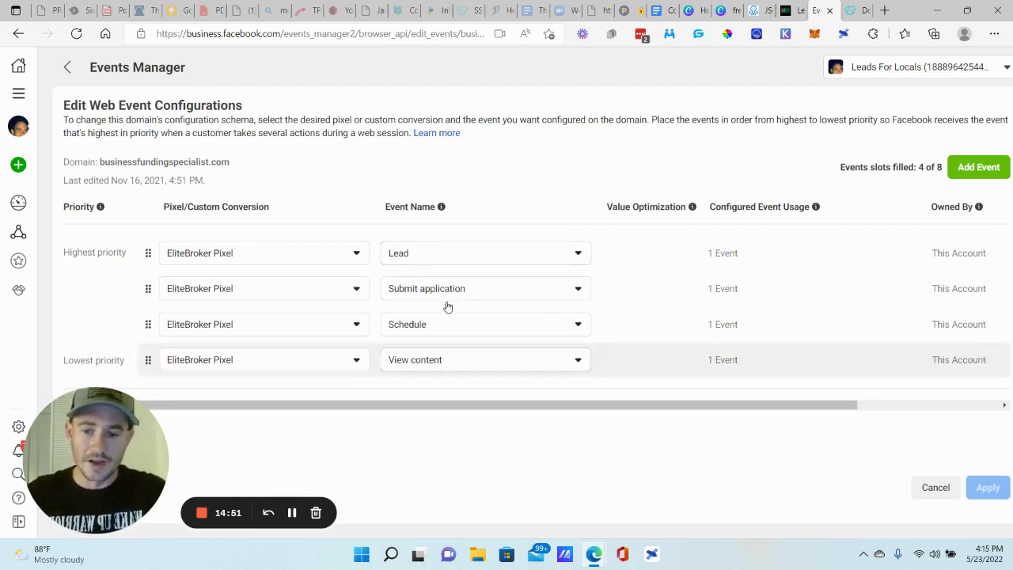
left_click(982, 167)
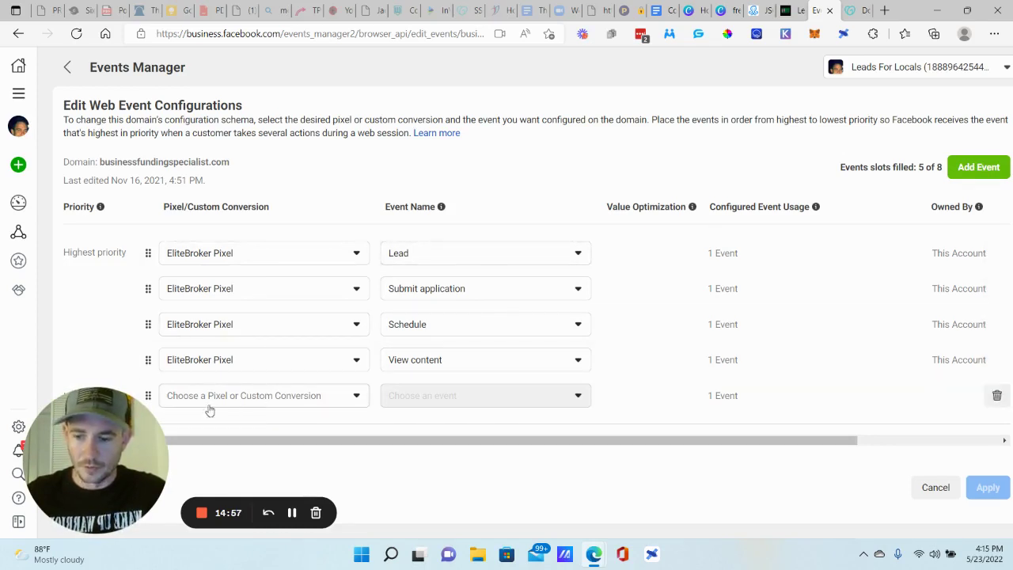
left_click(277, 398)
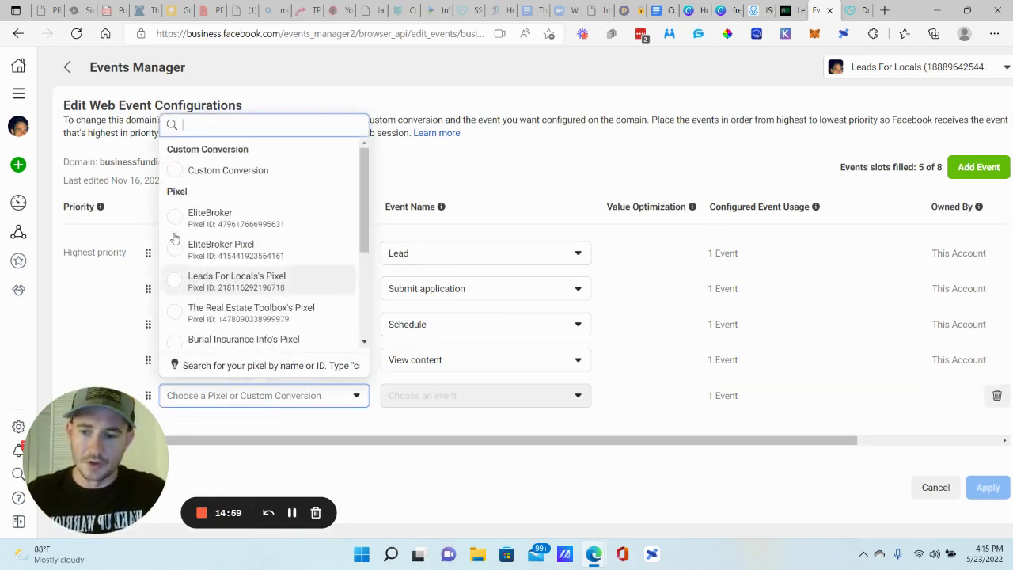
left_click(244, 220)
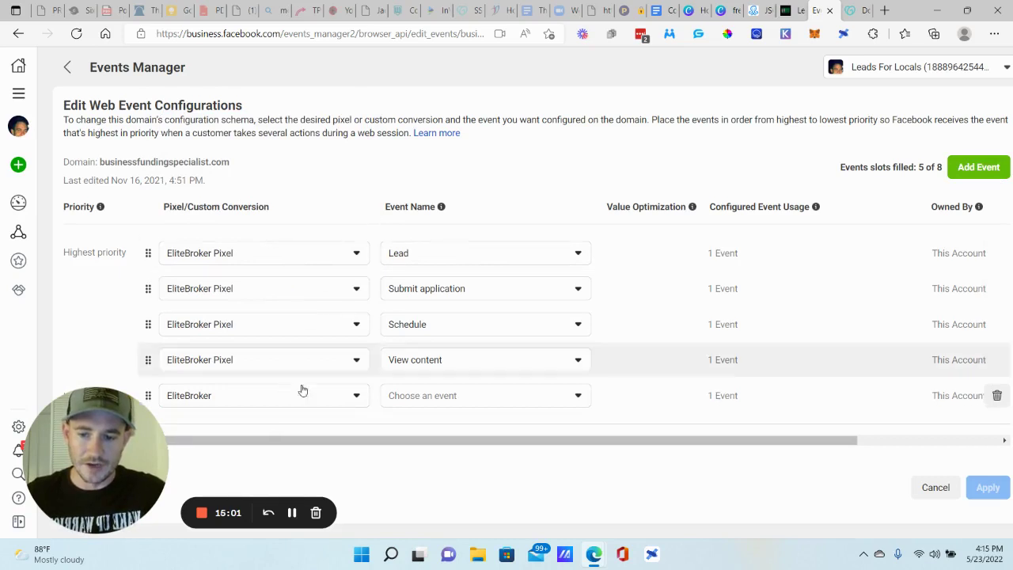
left_click(441, 402)
scroll(475, 265, "down", 3)
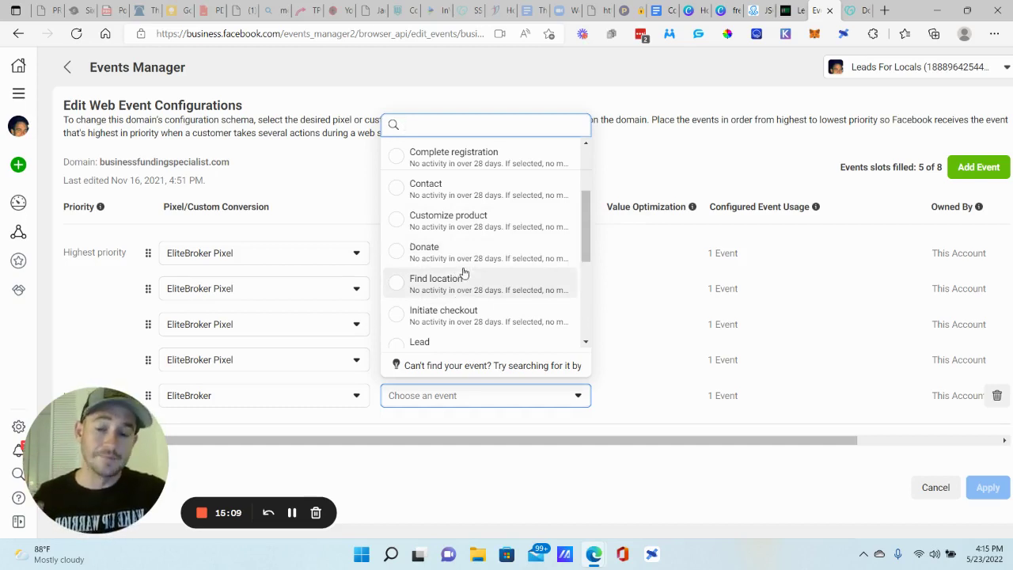
scroll(464, 269, "down", 2)
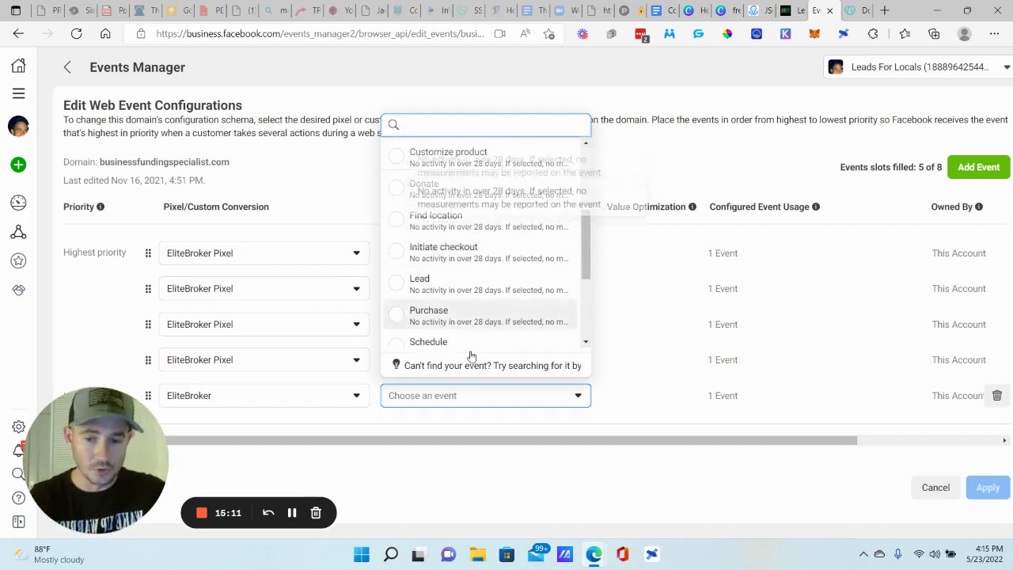
left_click(346, 450)
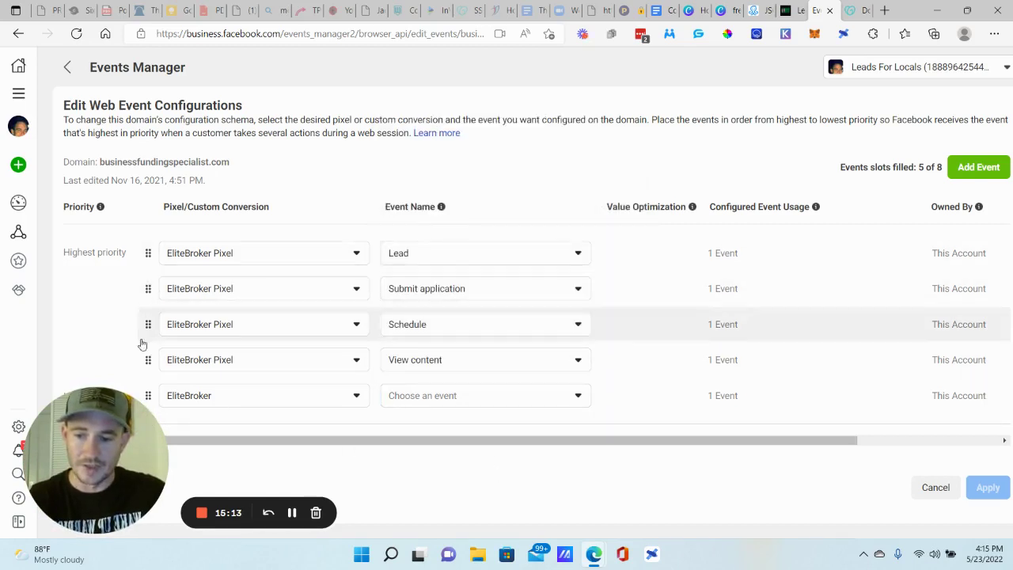
- Try reordering Schedule, delete the new fifth row, and cancel the edits
left_click_drag(146, 329, 141, 324)
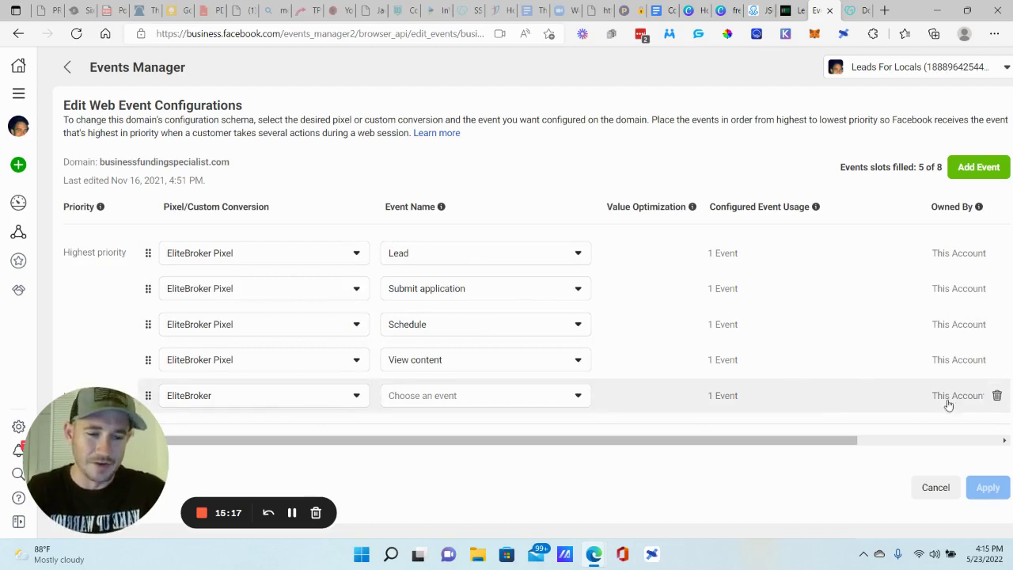
left_click(996, 395)
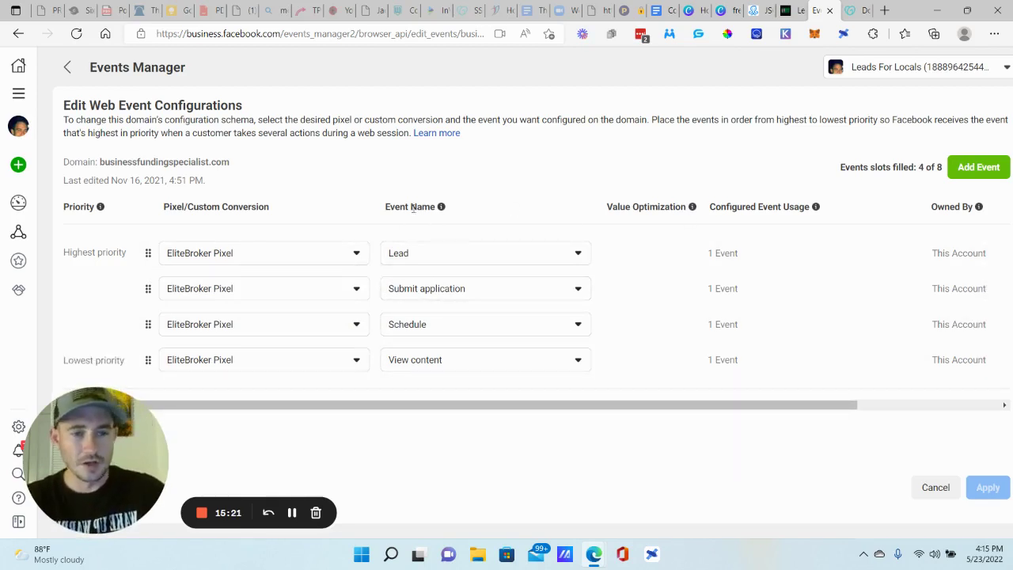
left_click(935, 487)
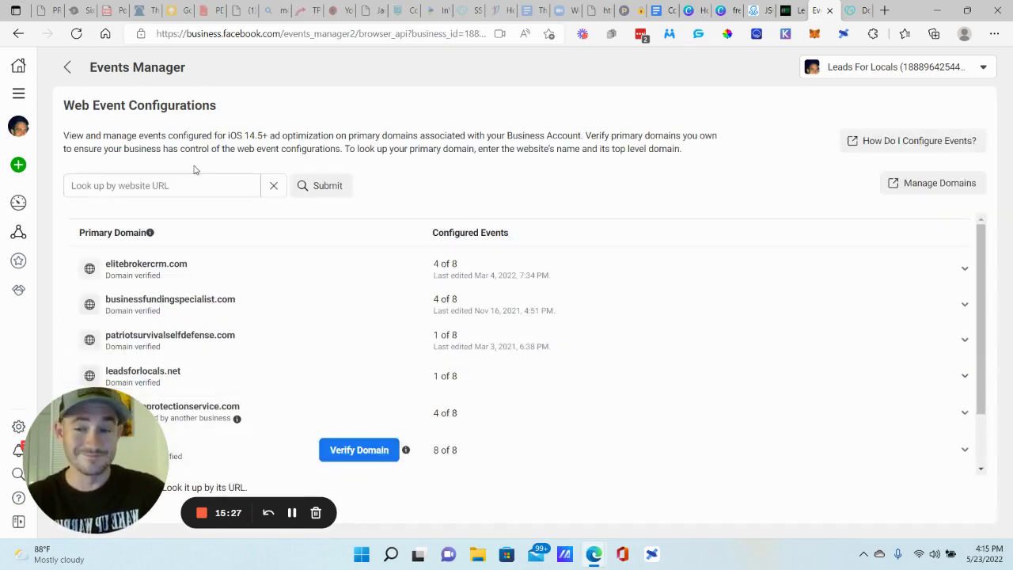
mouse_move(19, 162)
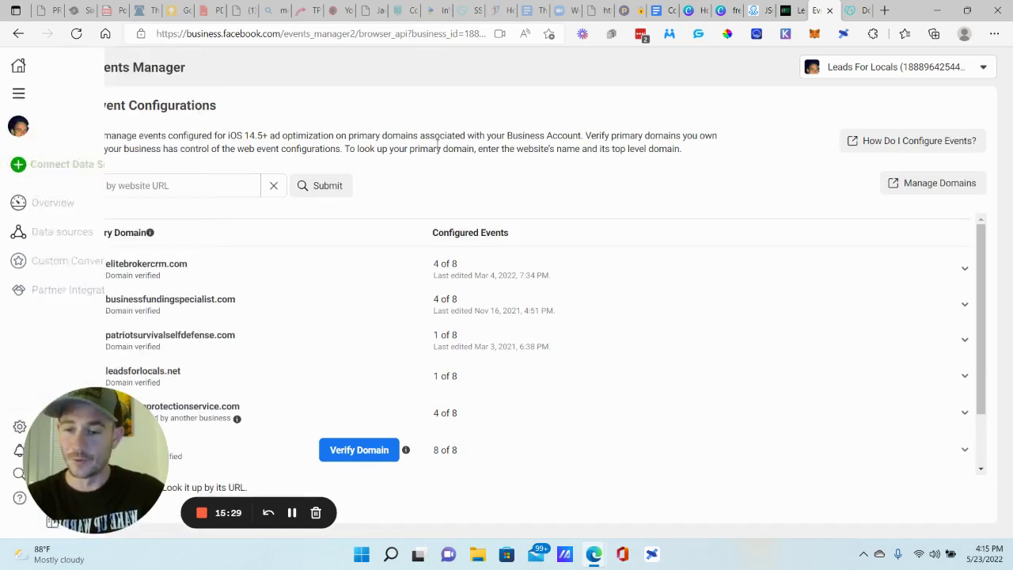